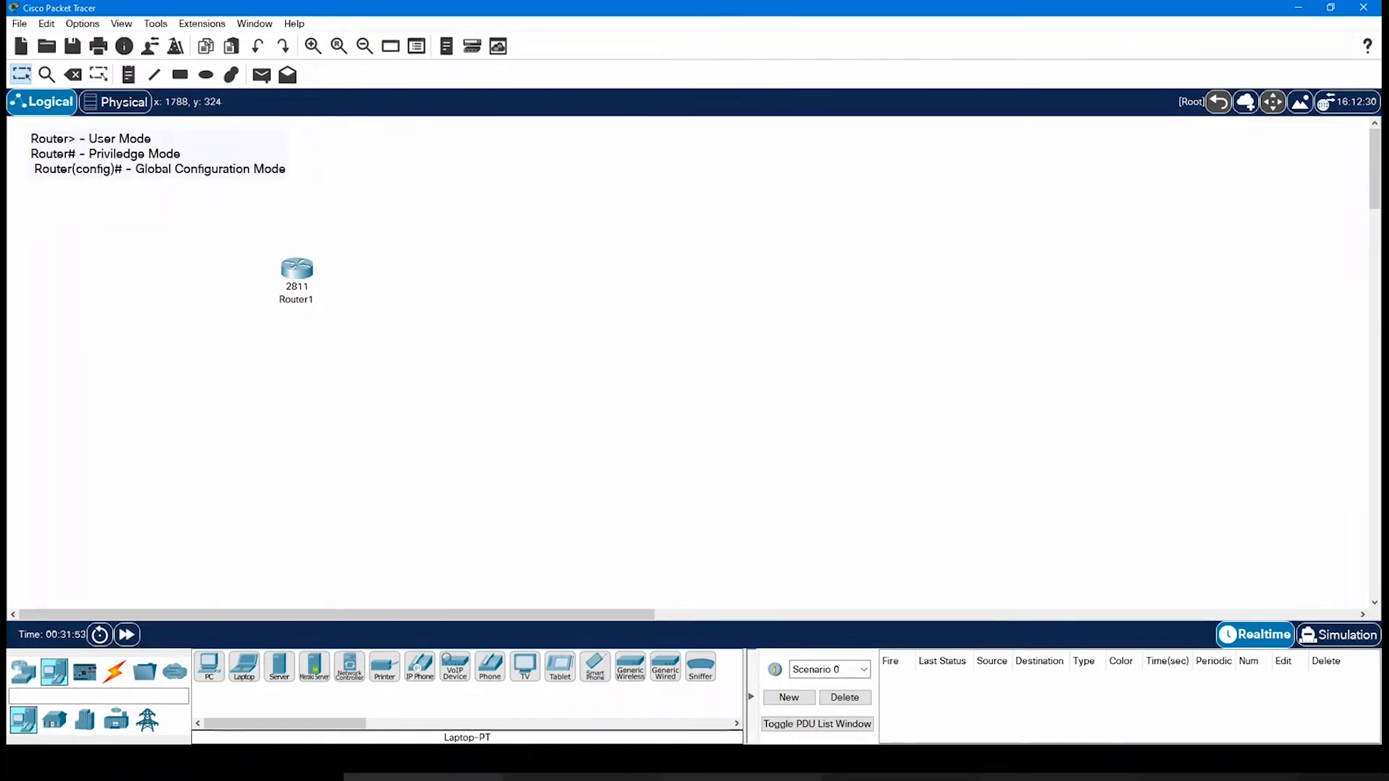
Step: Add a 2960 switch to the workspace directly below Router1
key("alt+Tab")
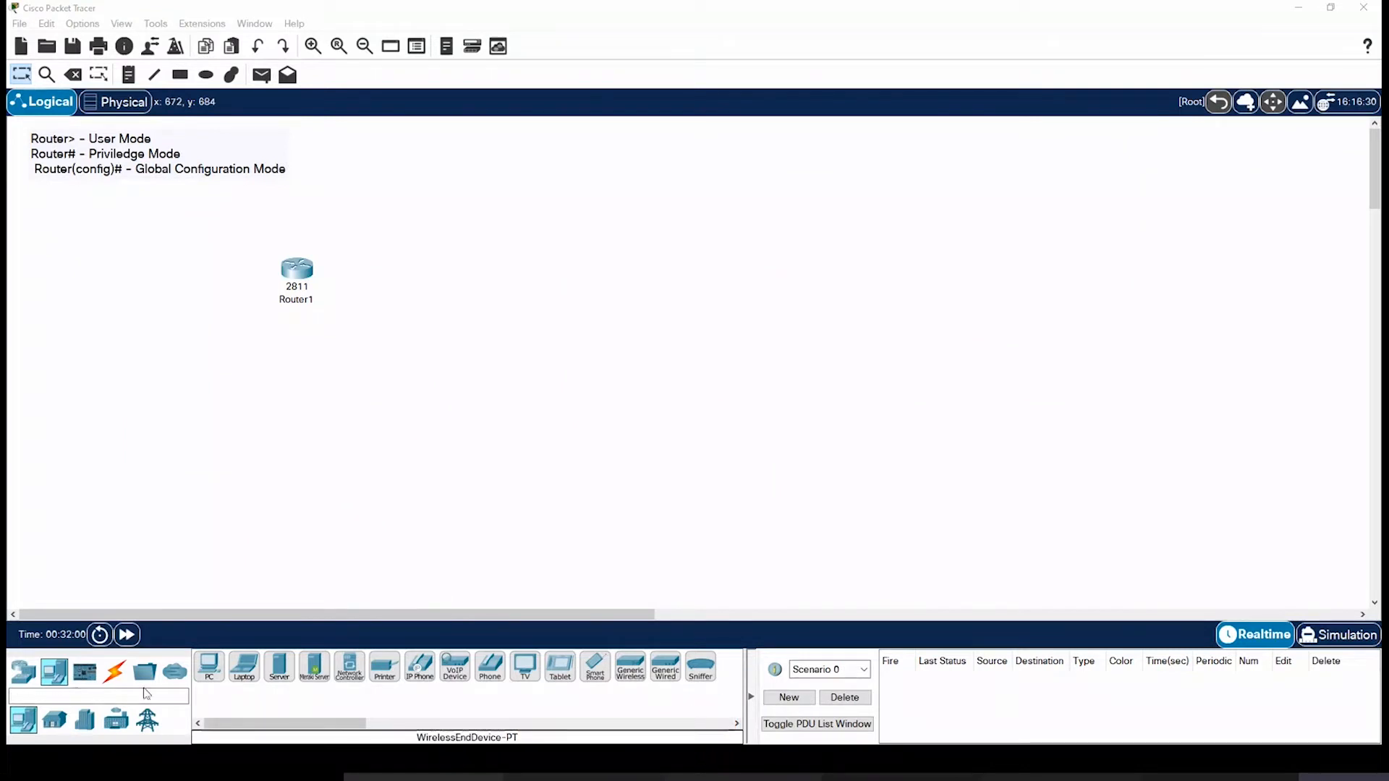
left_click(57, 722)
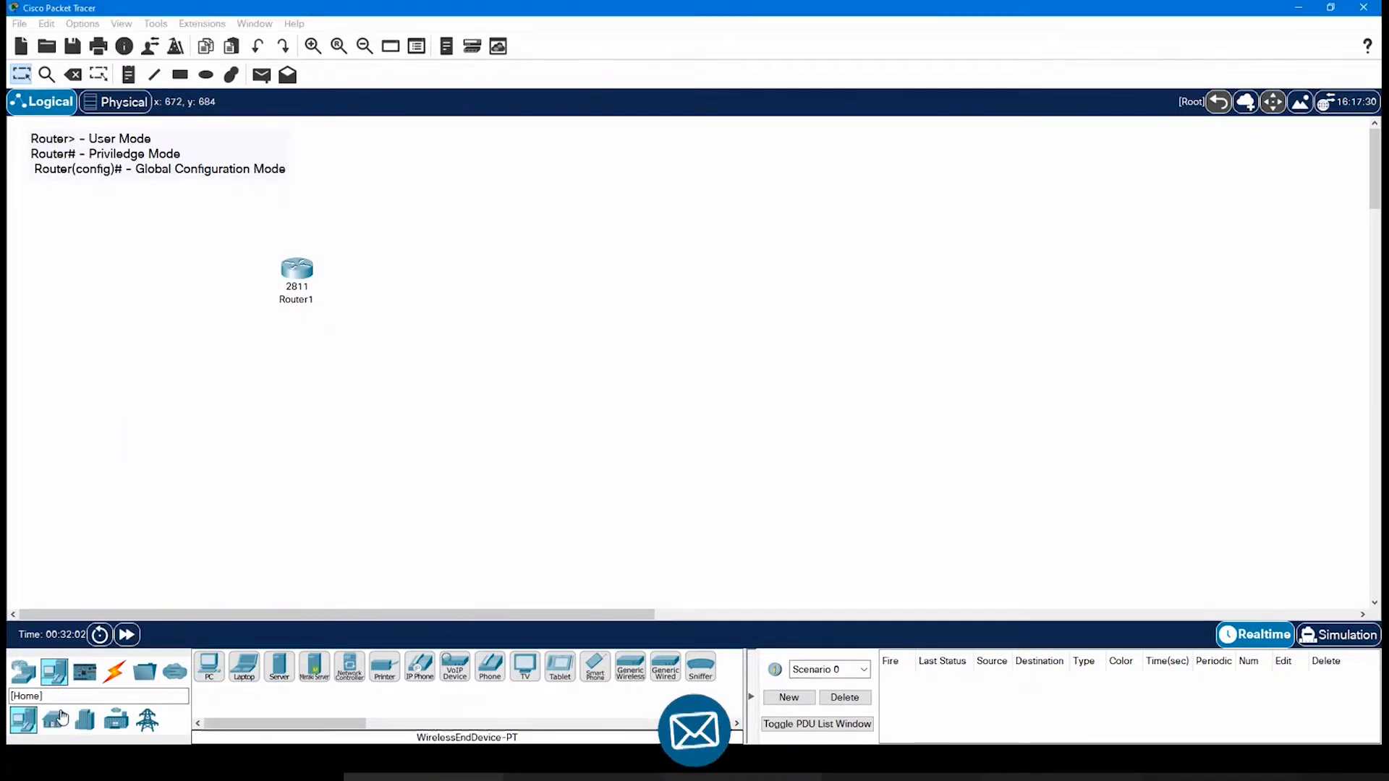
left_click(28, 721)
left_click(29, 679)
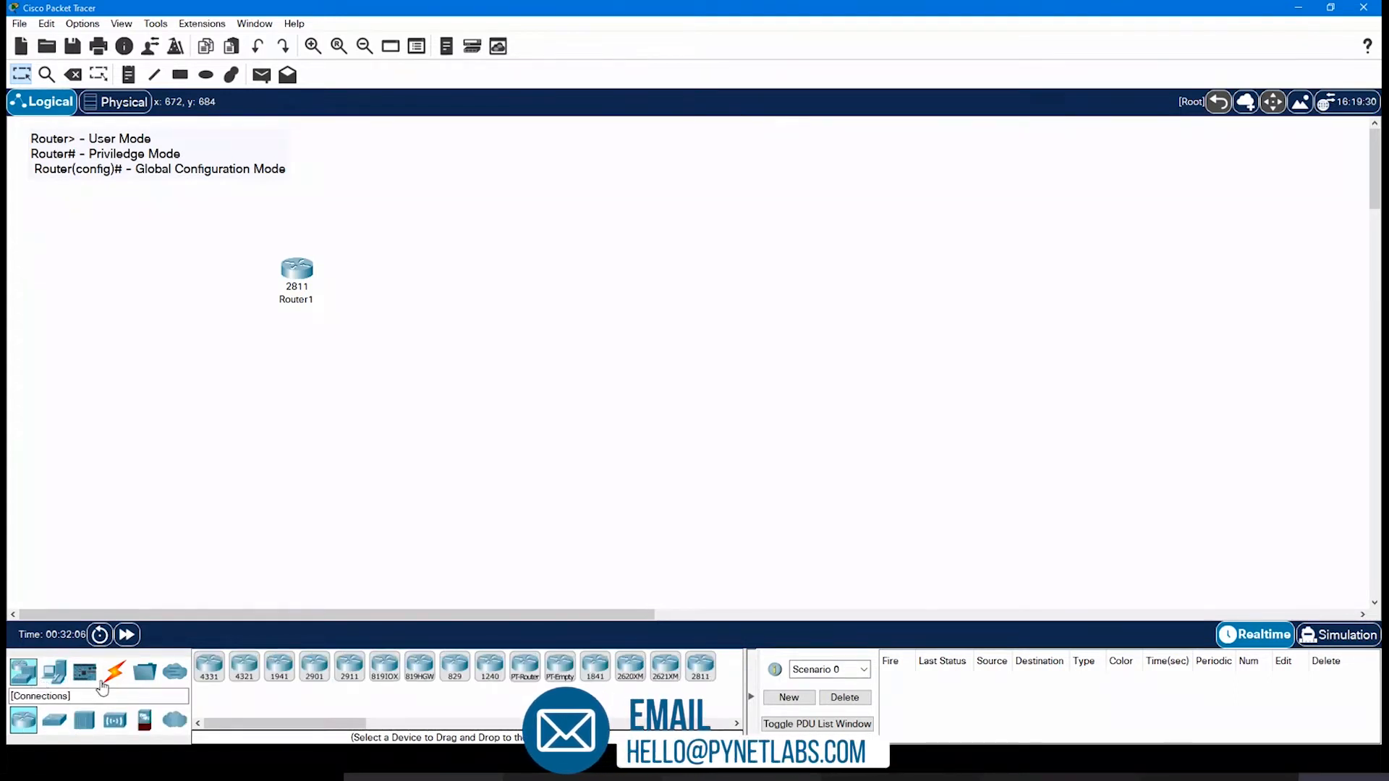
left_click(62, 726)
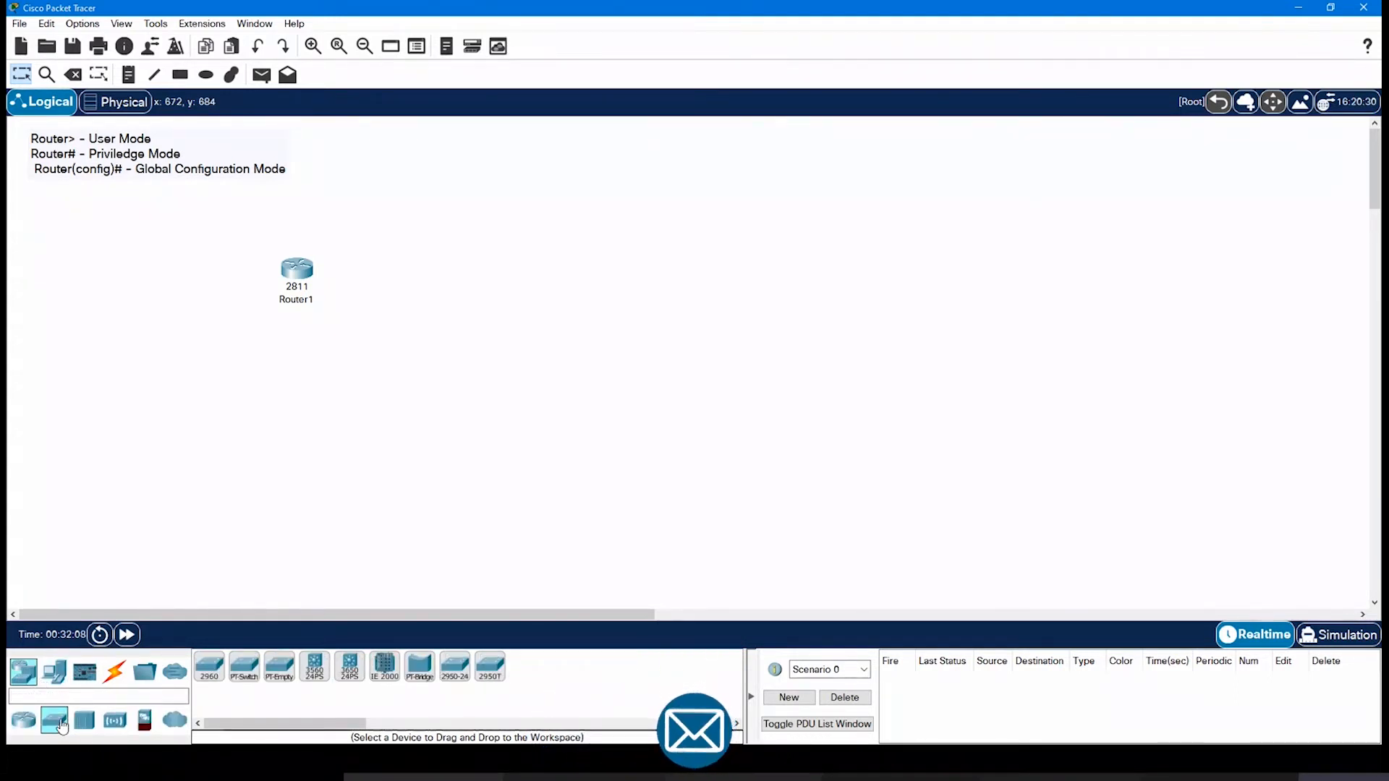
left_click_drag(210, 666, 306, 390)
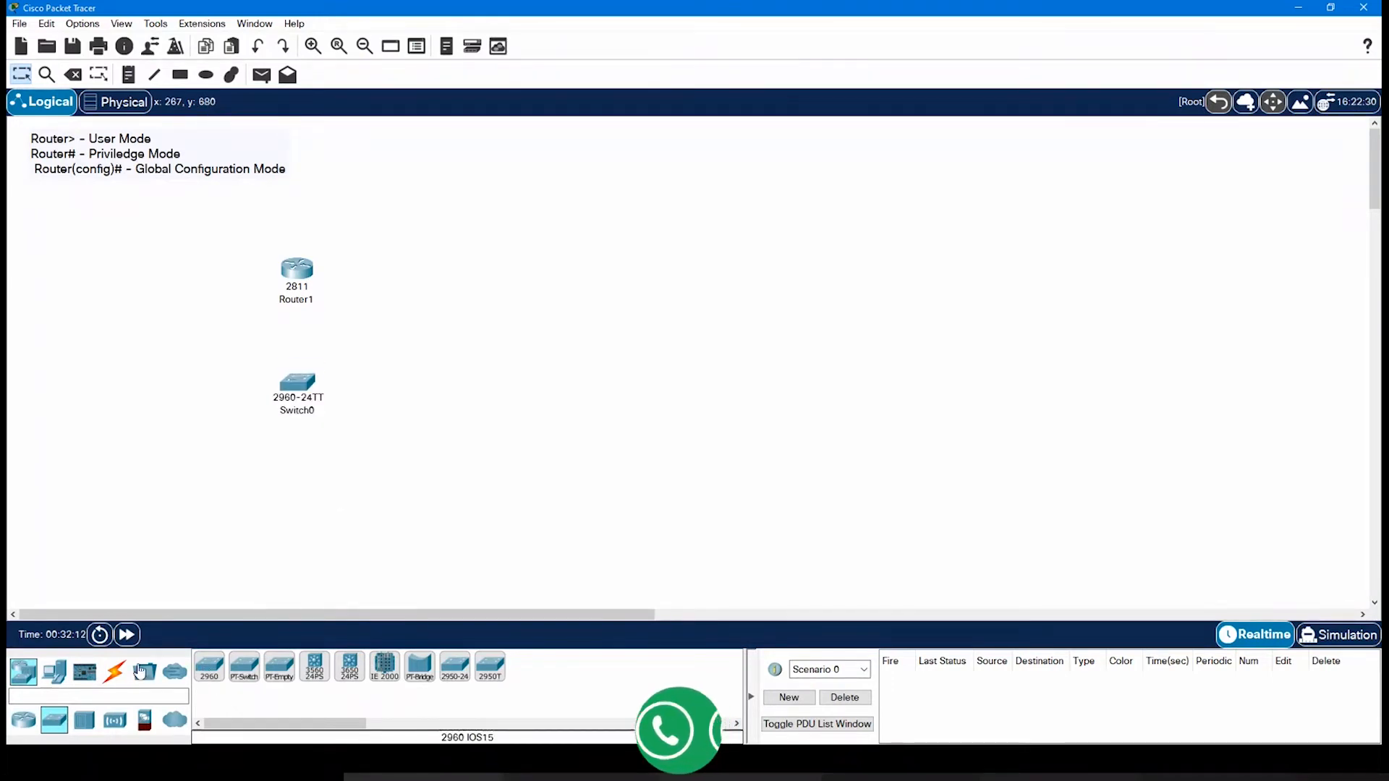
Step: Add four PCs side by side below the switch
left_click(54, 671)
left_click_drag(219, 677, 173, 548)
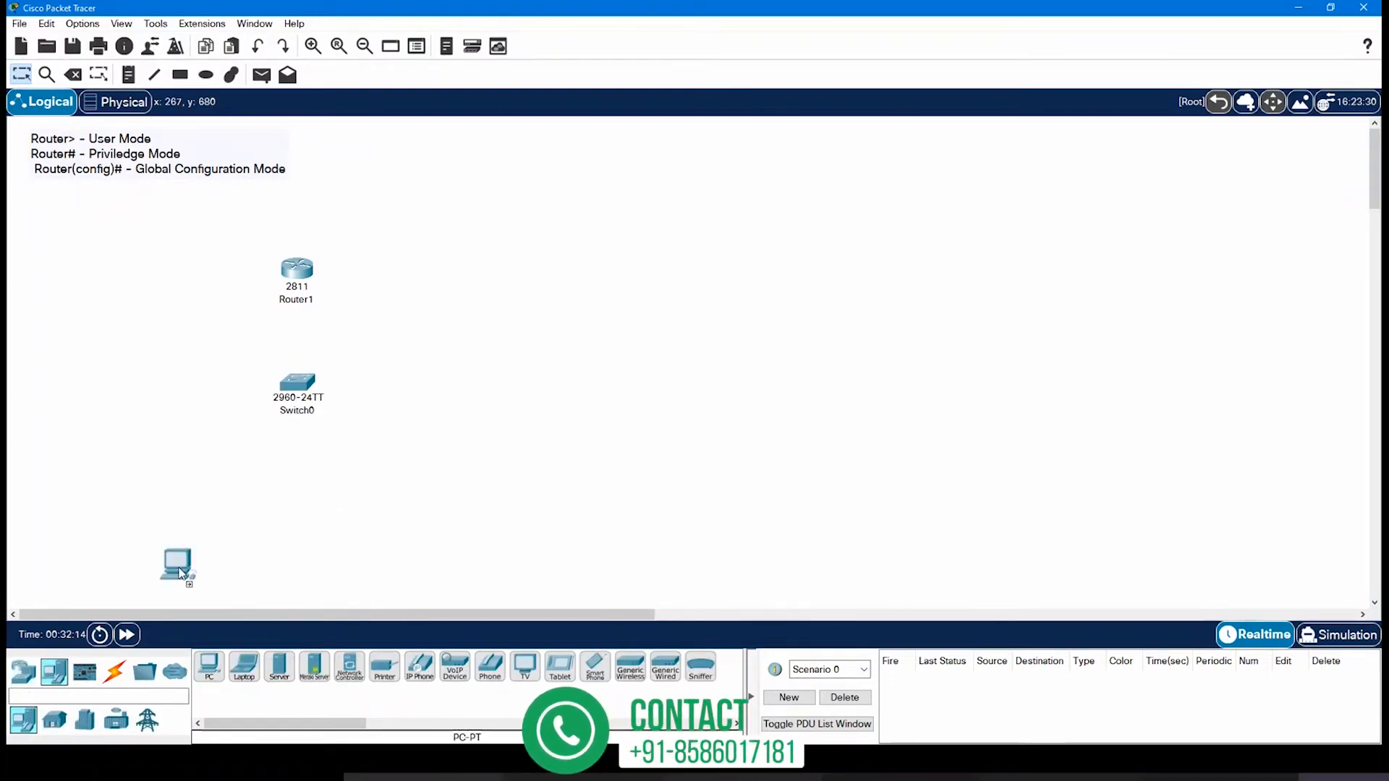
left_click(210, 666)
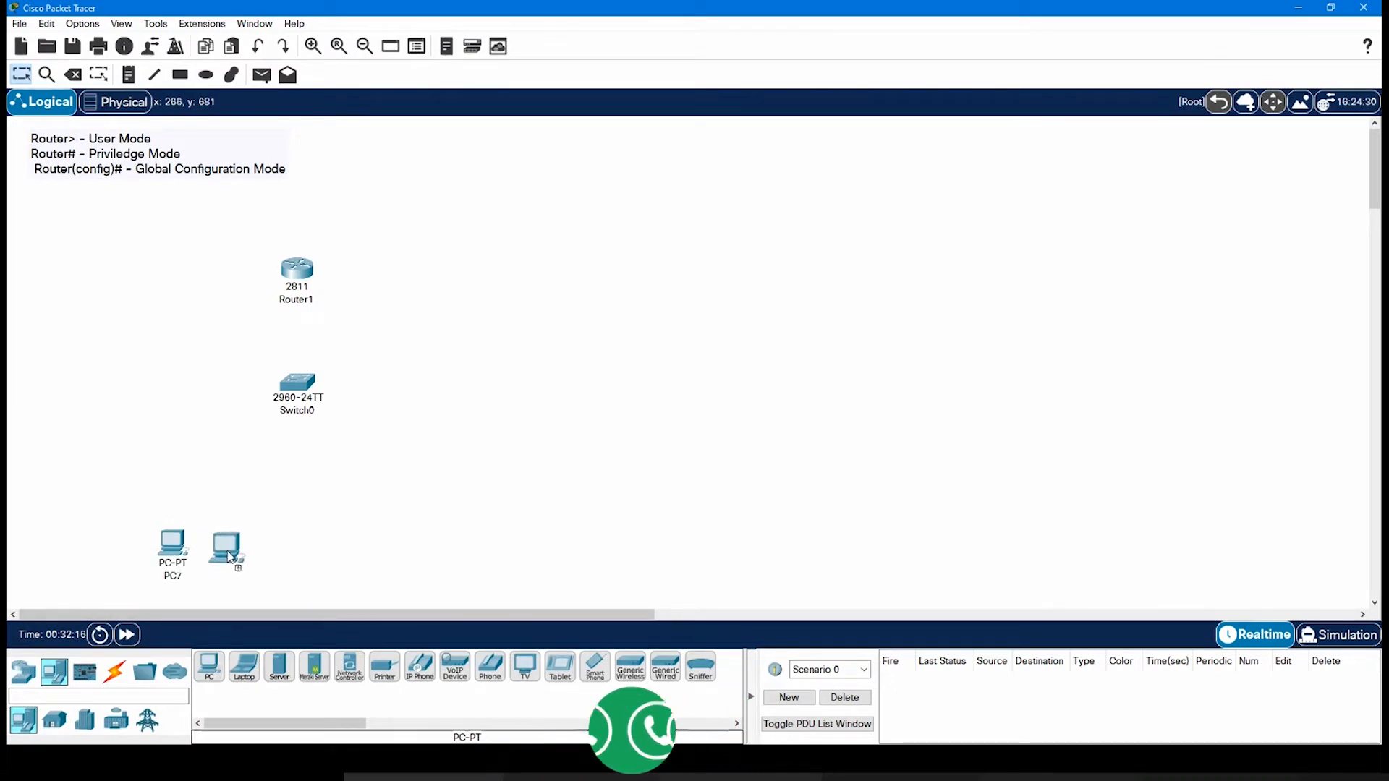
left_click(261, 552)
left_click(373, 563)
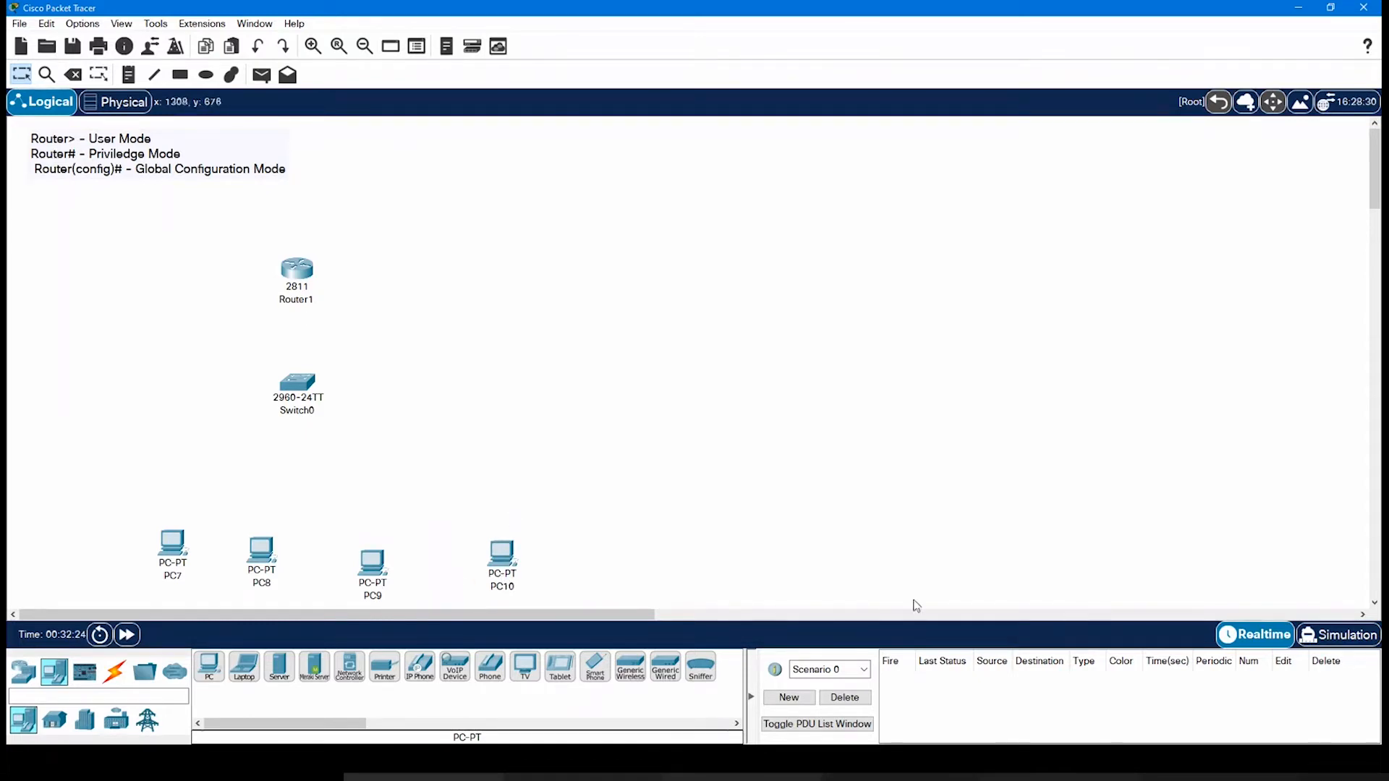
Step: Move the four PCs up slightly and line them up in a roughly even row
left_click_drag(167, 552, 178, 529)
left_click_drag(261, 551, 264, 526)
left_click_drag(371, 568, 361, 535)
left_click_drag(503, 569, 472, 538)
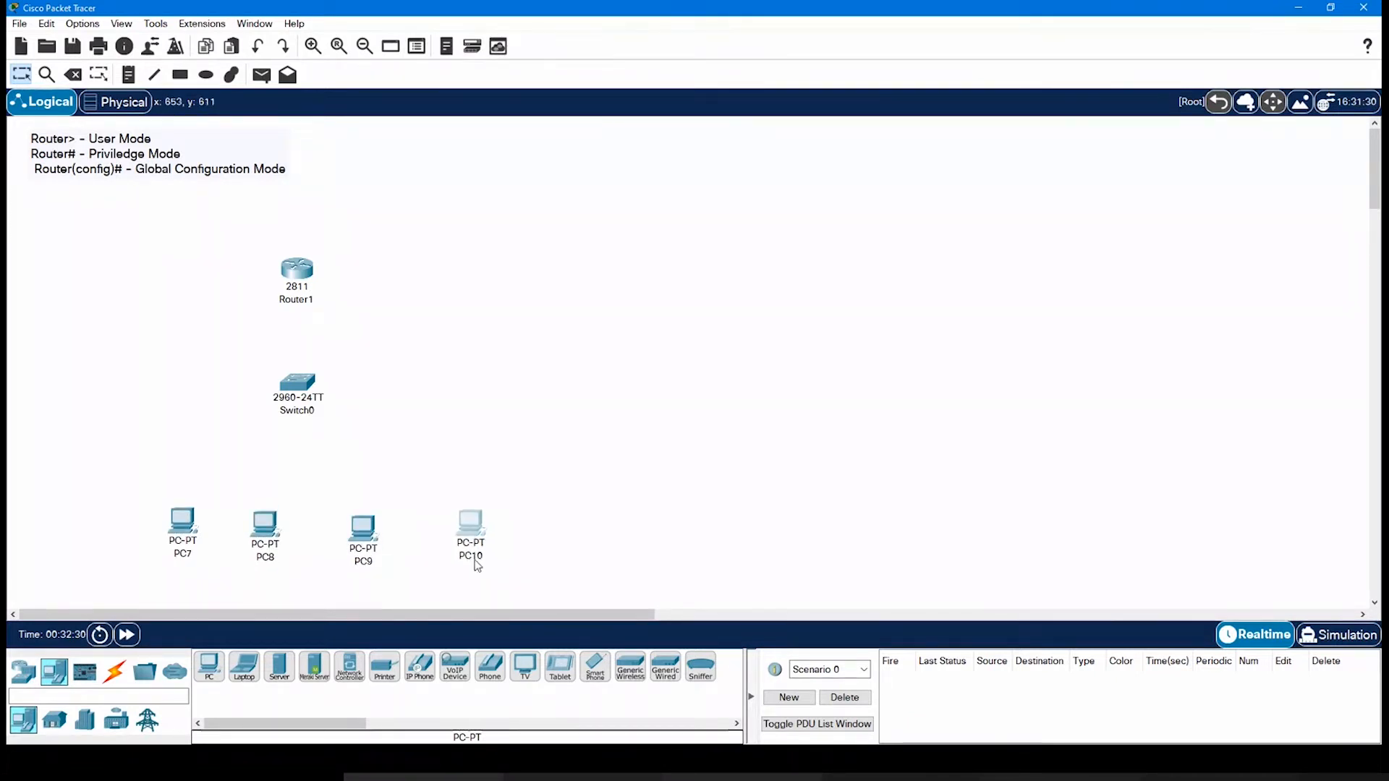
Step: Cable Switch0 to Router1 and to PC7, PC8, PC9 and PC10 using the automatically chosen connection type
left_click(120, 675)
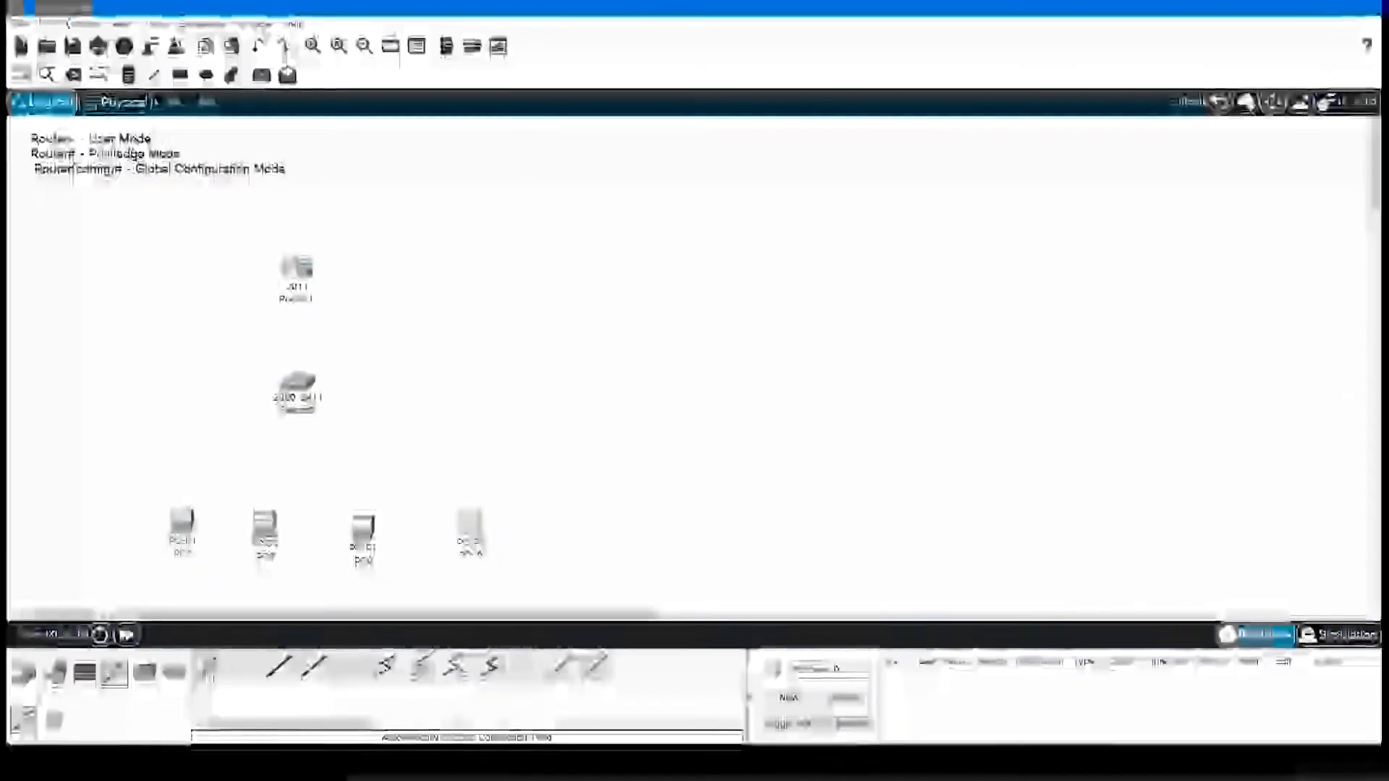
left_click(209, 667)
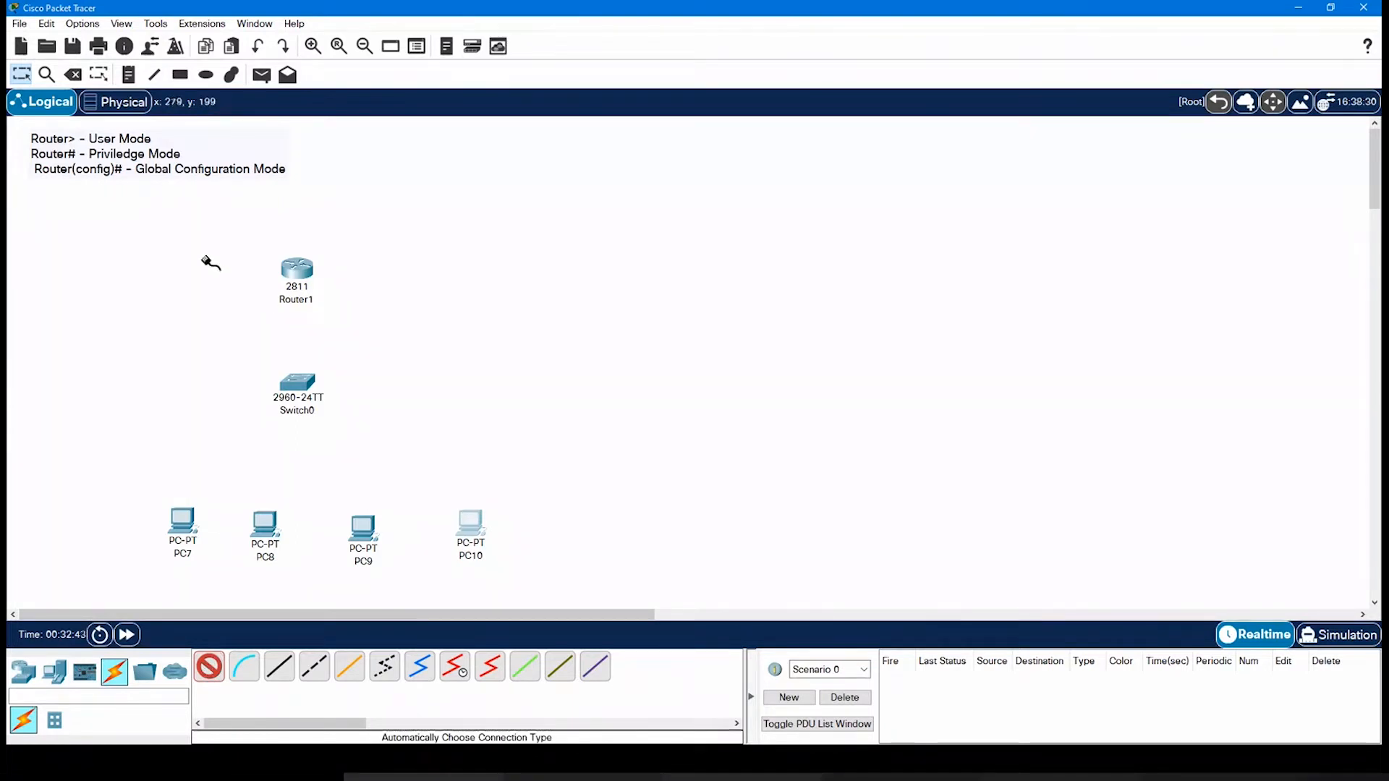
left_click(298, 272)
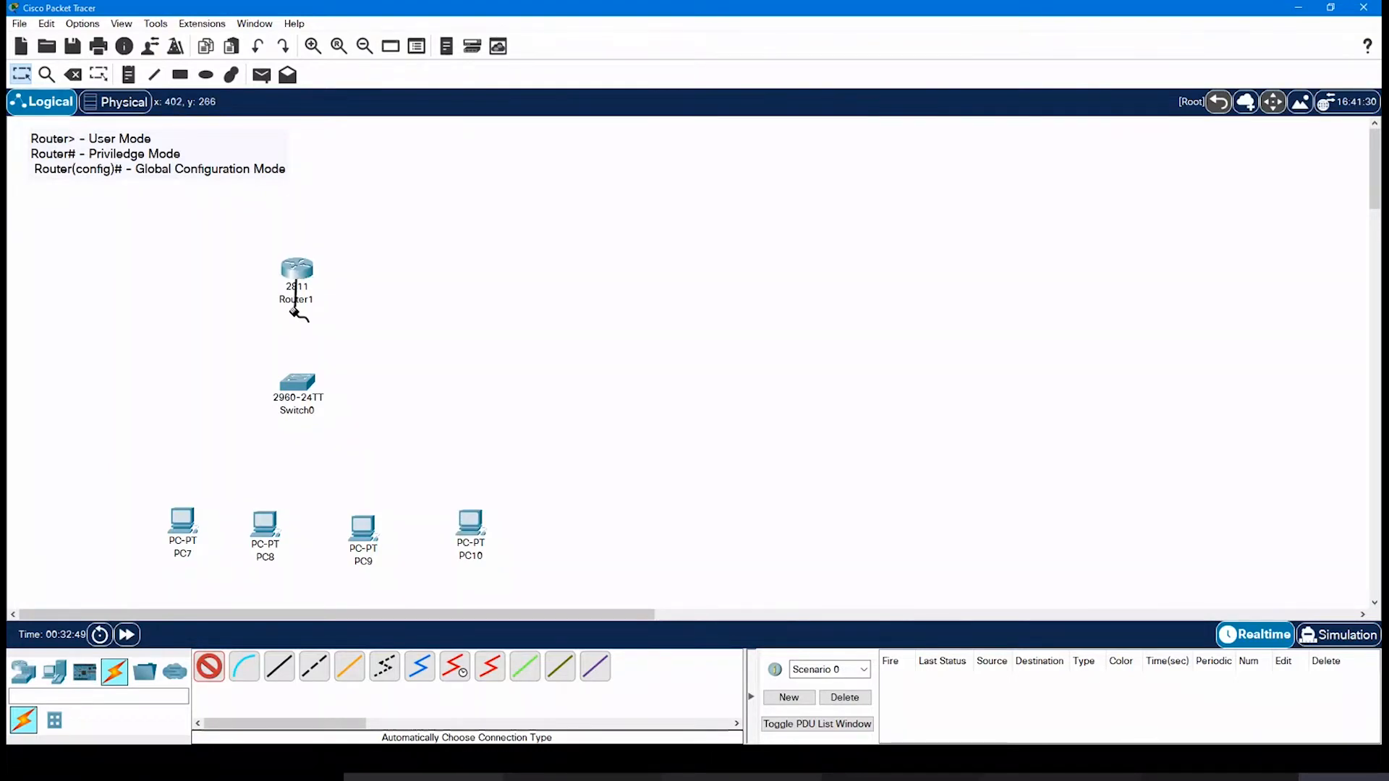
left_click(294, 378)
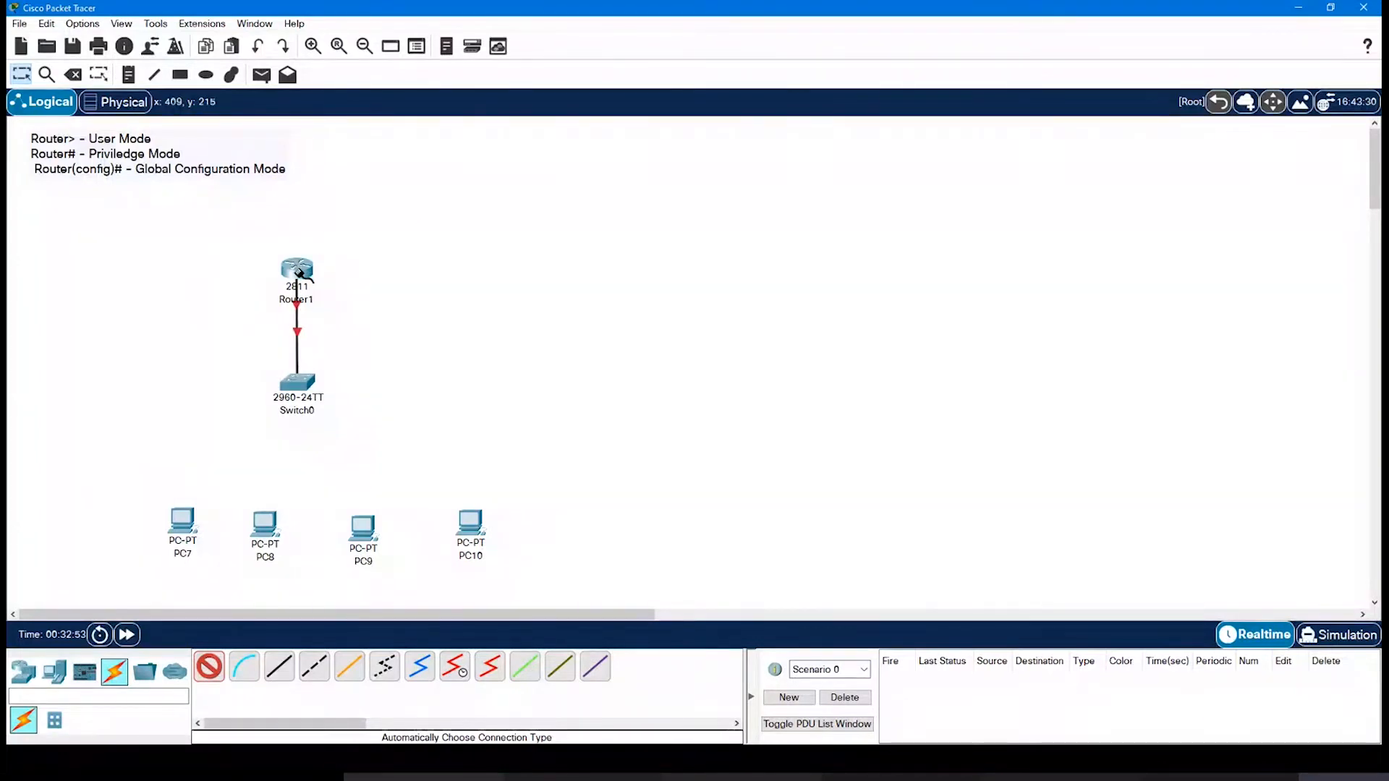
left_click(296, 381)
left_click(182, 525)
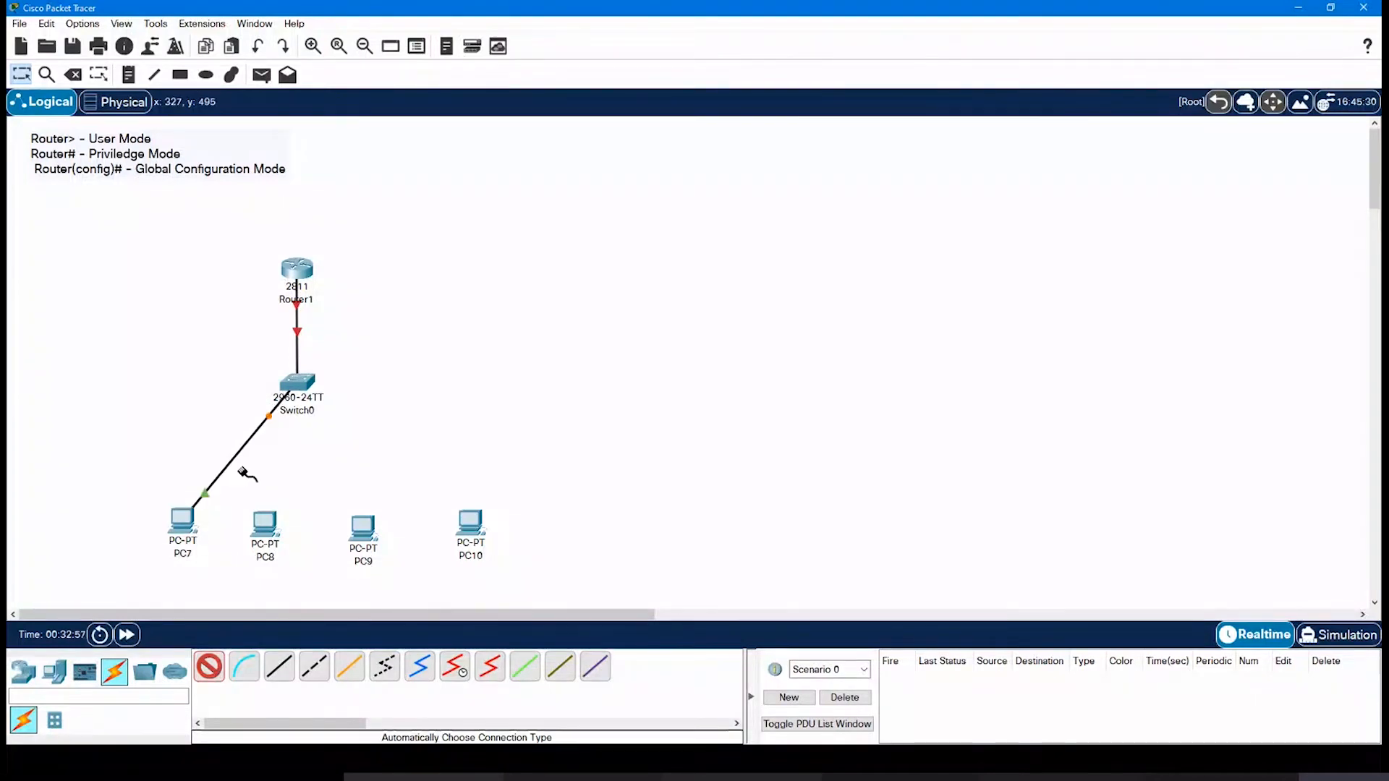
left_click(300, 383)
left_click(263, 523)
left_click(296, 382)
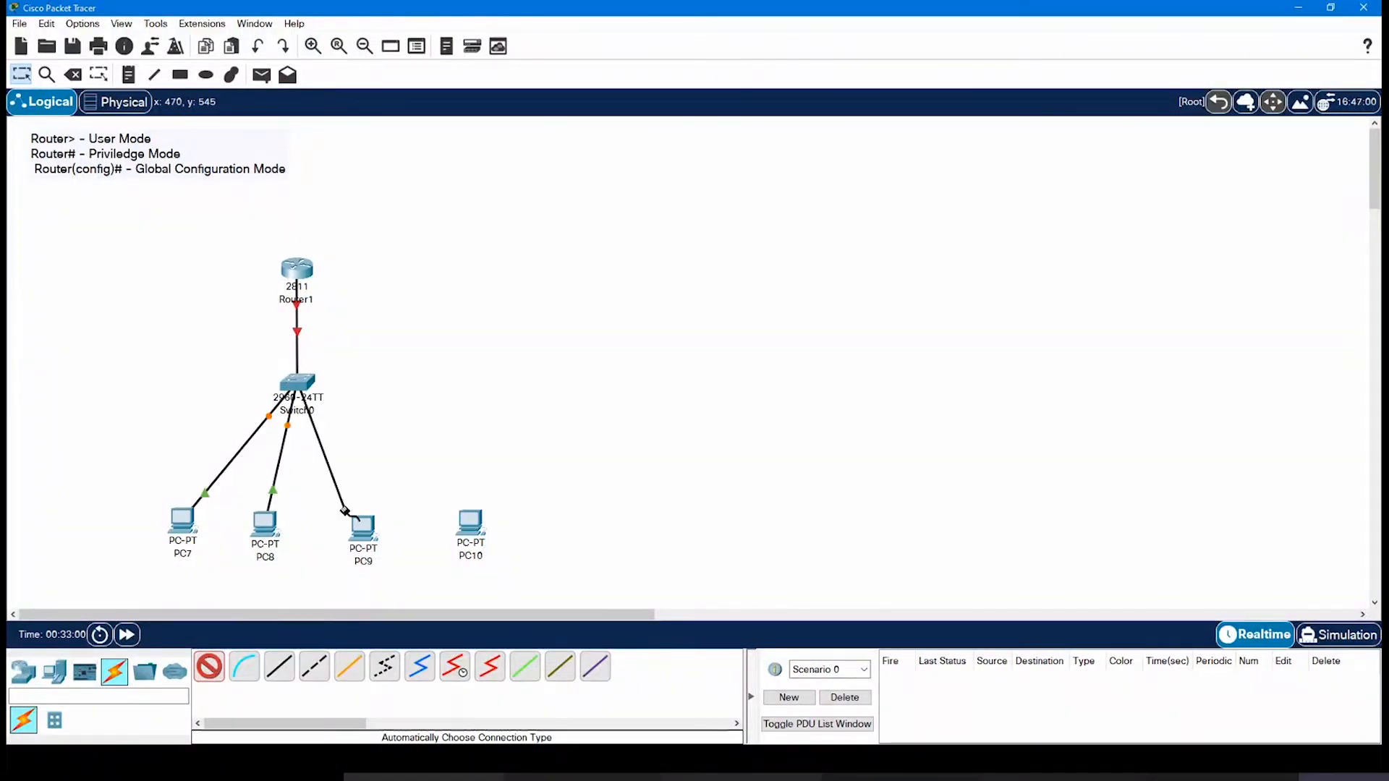
left_click(345, 511)
left_click(297, 382)
left_click(485, 544)
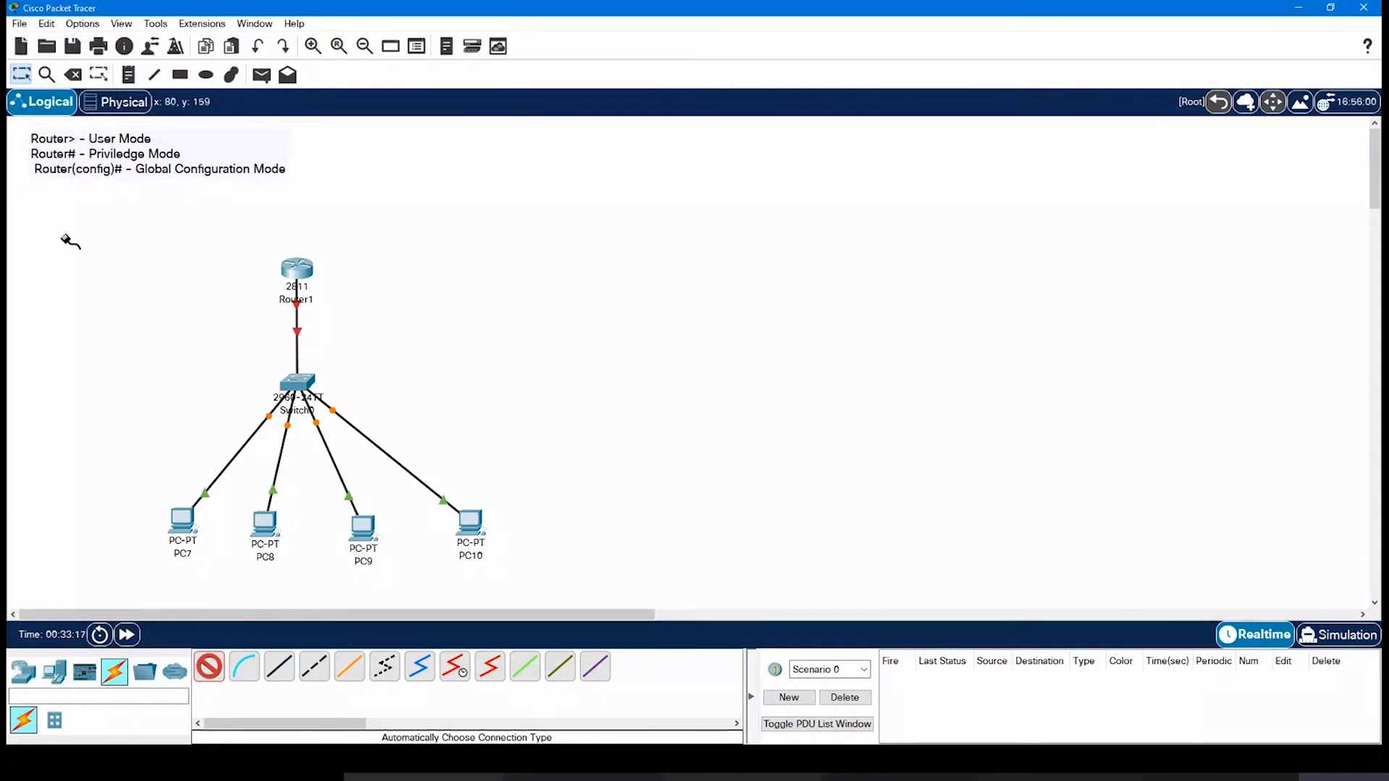
left_click(21, 75)
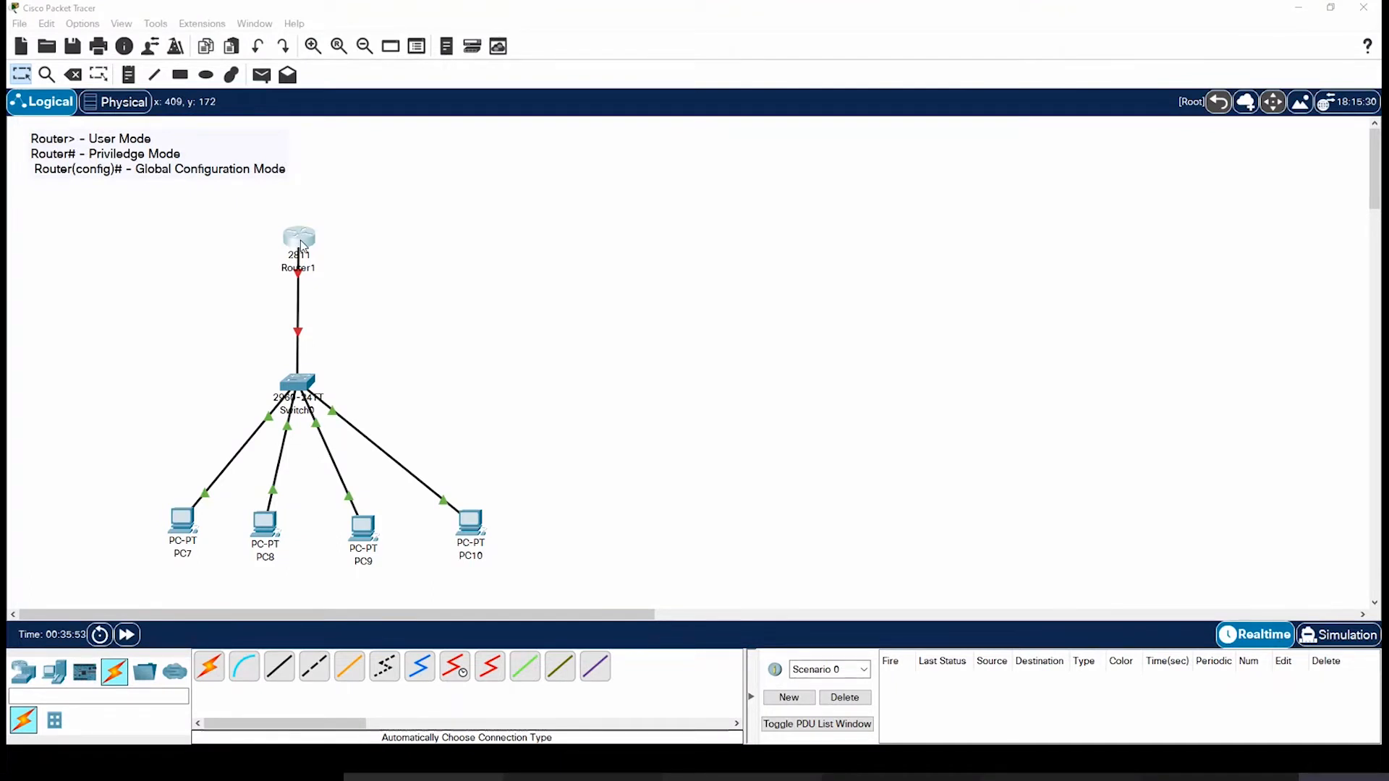
Step: Check Router1's command line session, moving its window aside, and close it
left_click(305, 241)
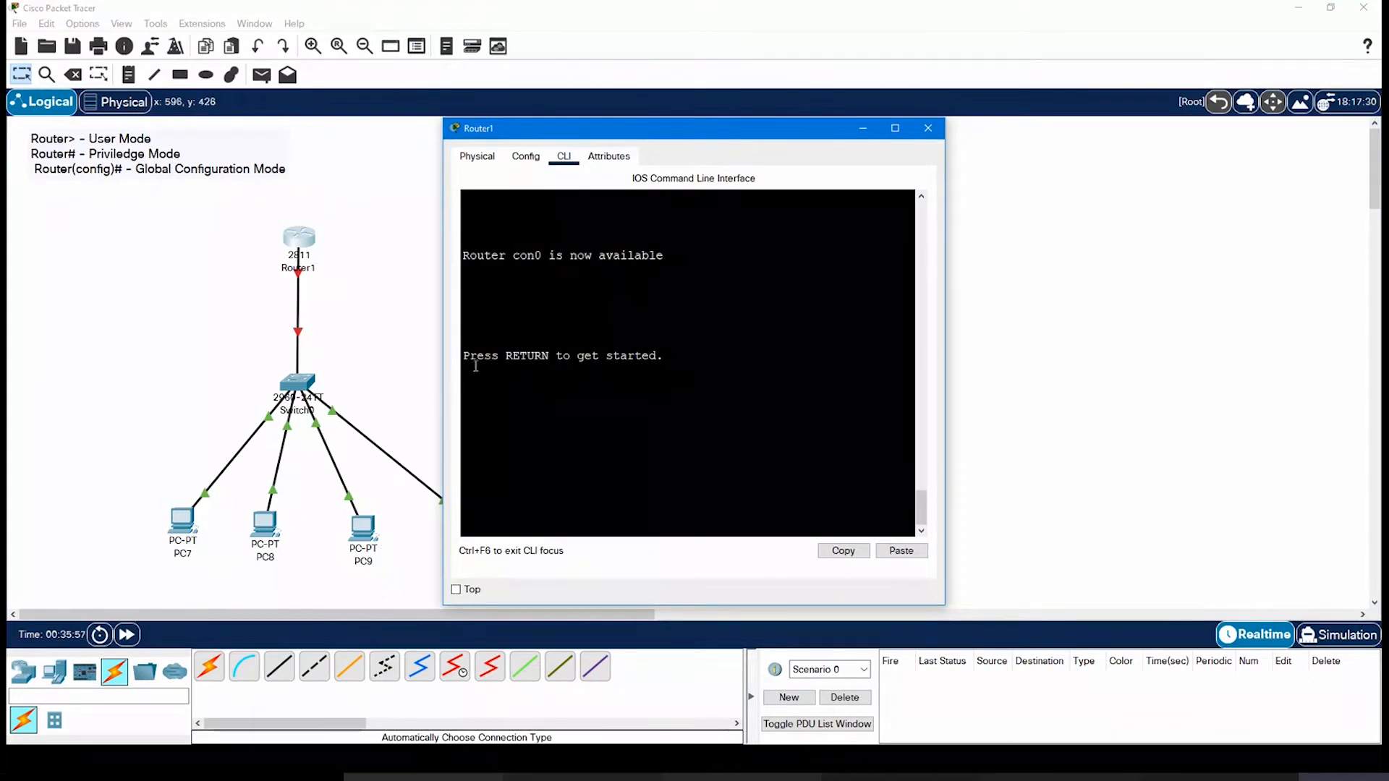
left_click_drag(692, 130, 945, 69)
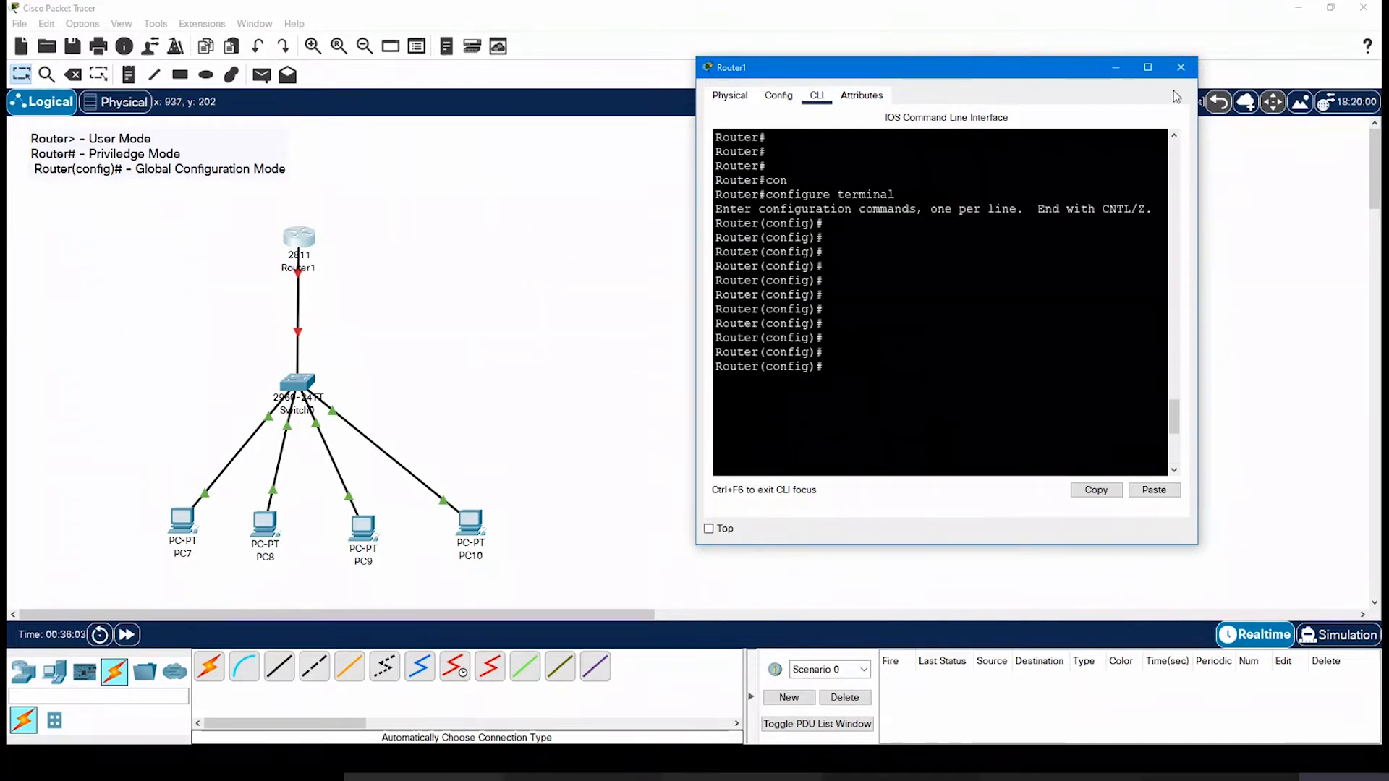
left_click(1180, 67)
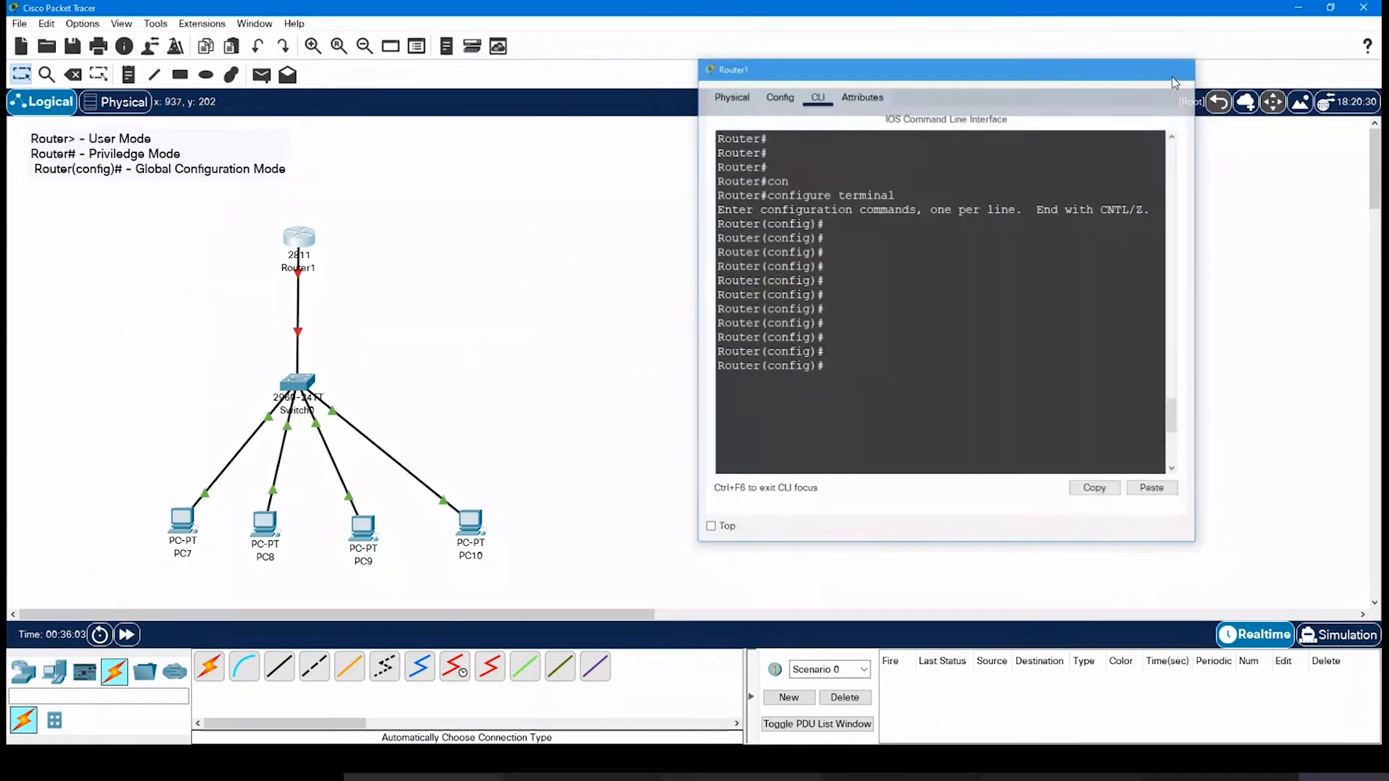
Step: Delete Router1 and place a new 2811 router above the switch in its place
key("Delete")
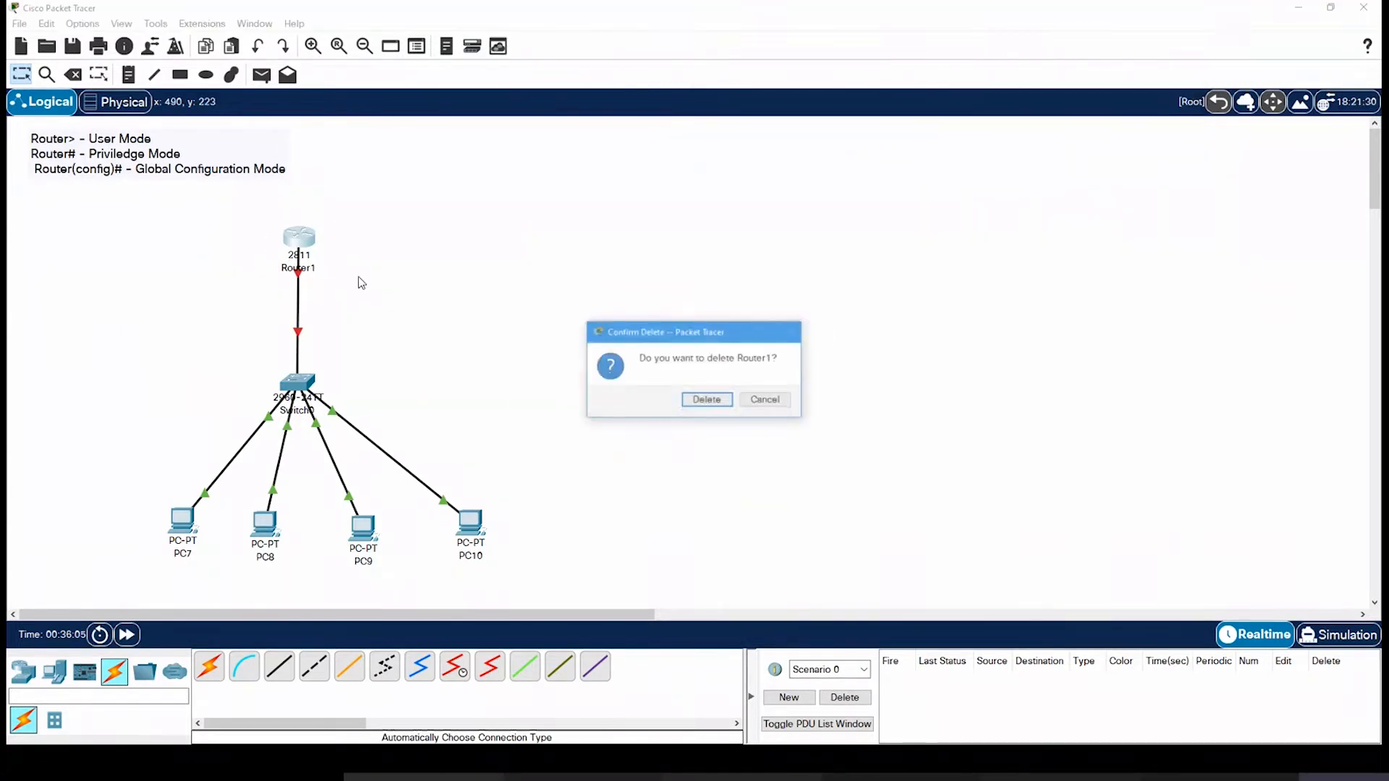
key("Return")
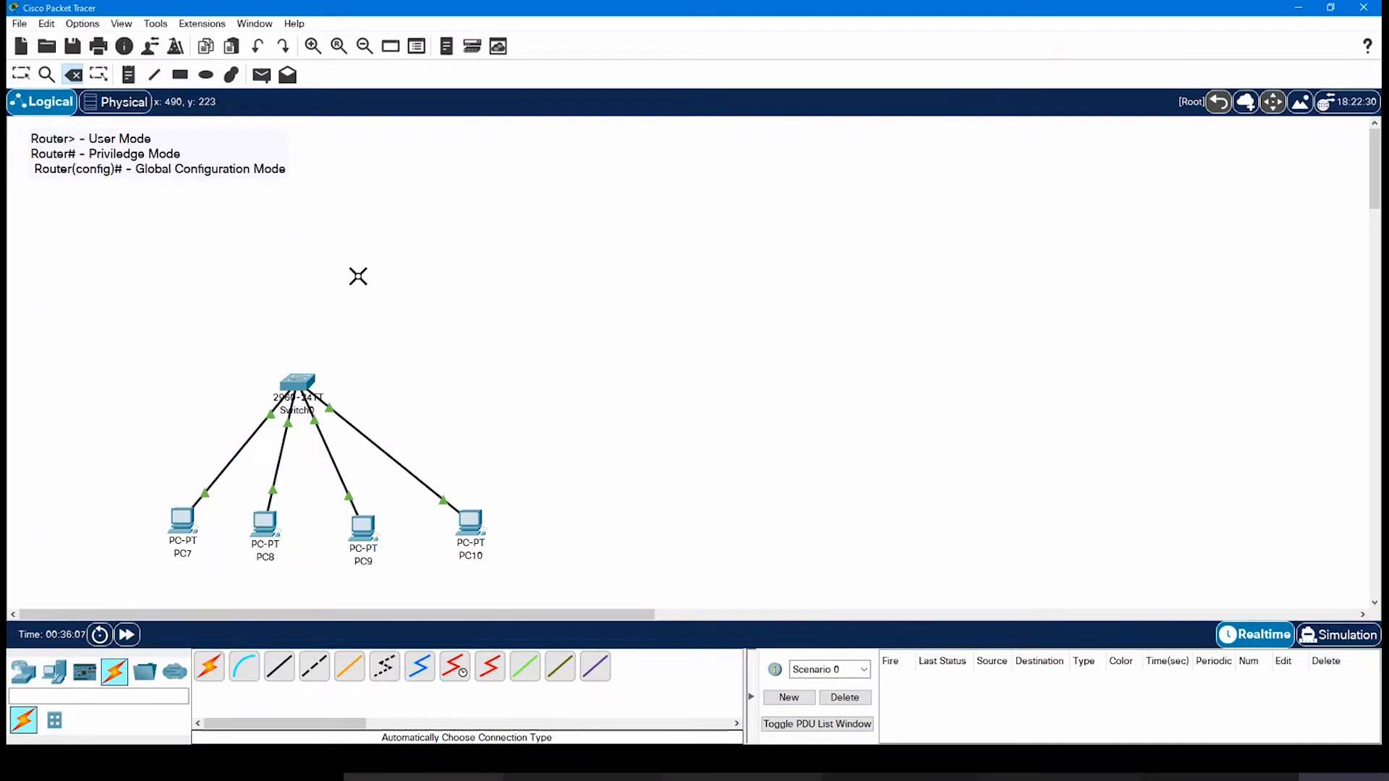
left_click(23, 671)
left_click_drag(700, 670, 300, 207)
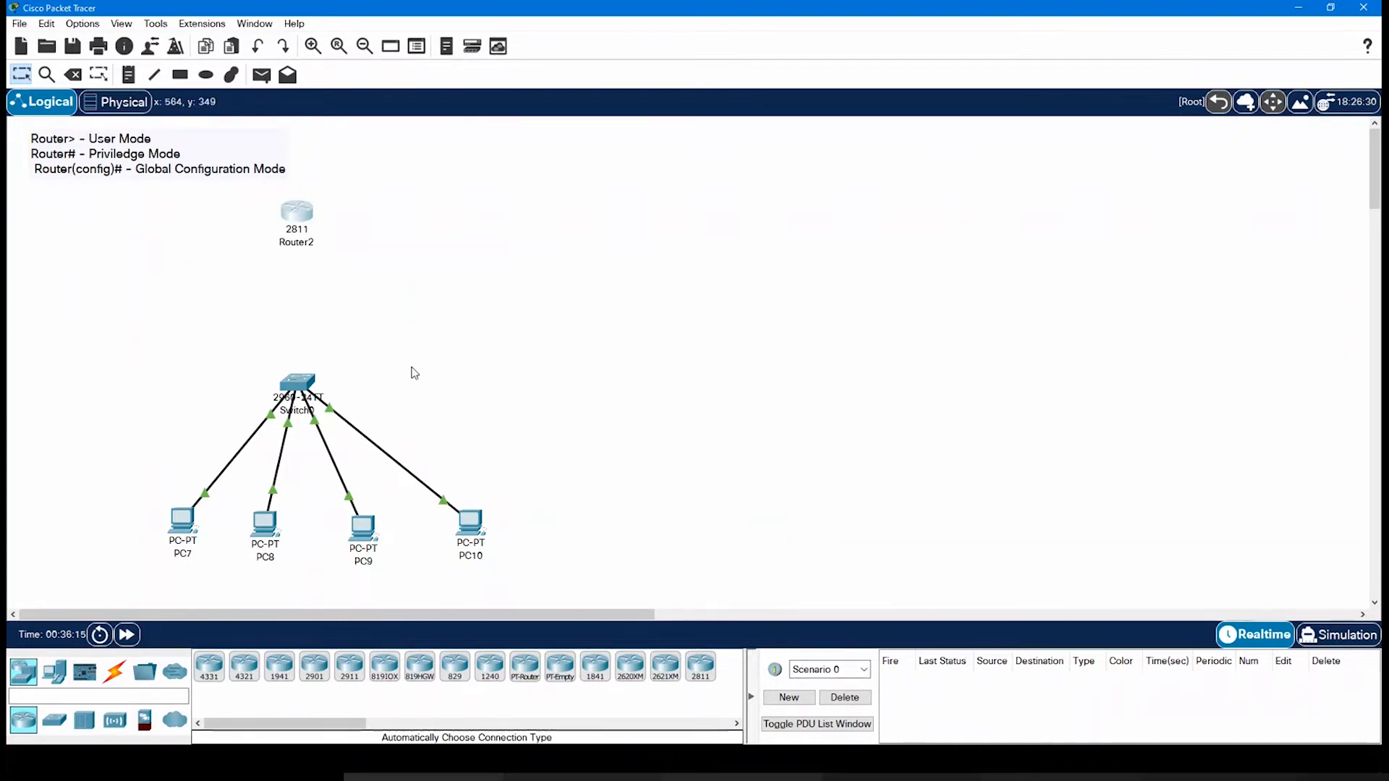
Step: Connect the new 2811 router to Switch0 with an automatically chosen cable
left_click(114, 671)
left_click(208, 667)
left_click(304, 215)
left_click(295, 379)
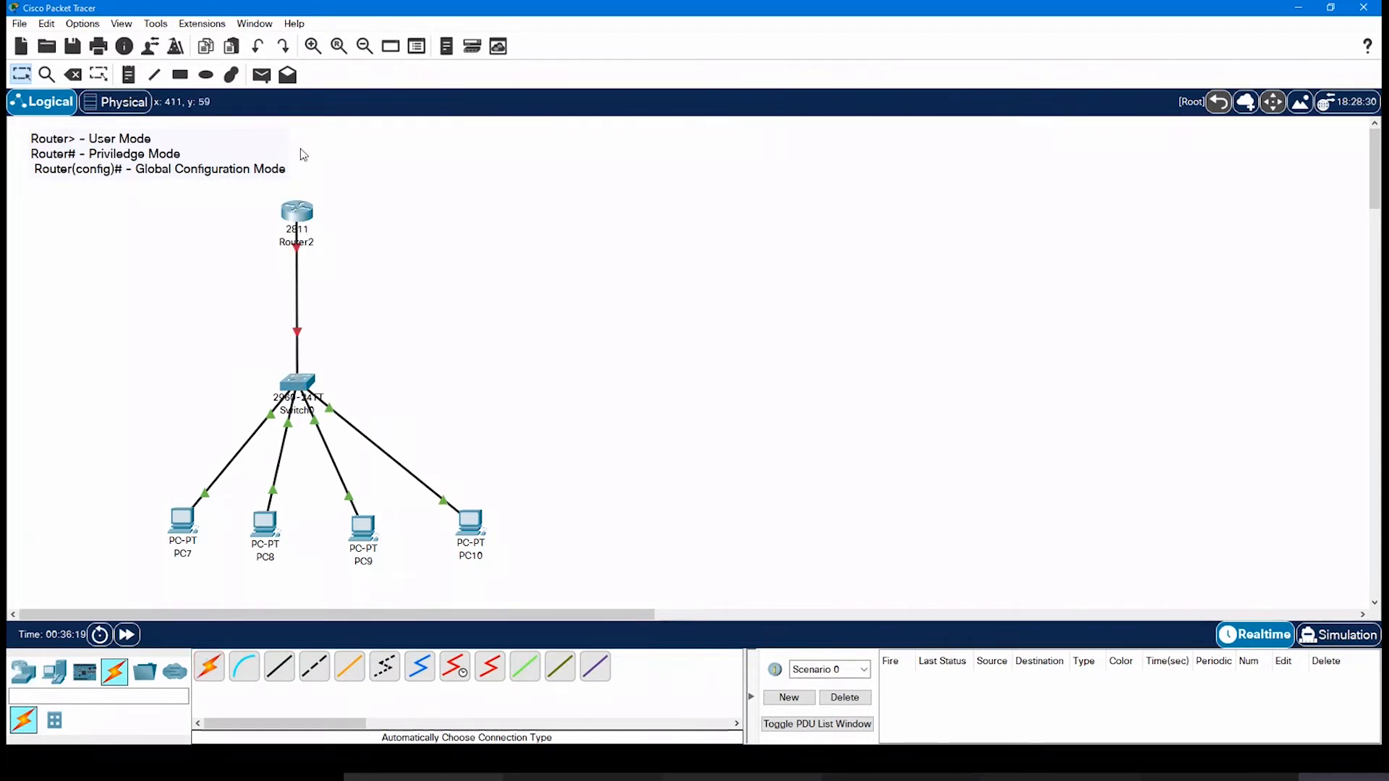
Step: Open Router2's command line in a maximized window and decline the initial configuration dialog with no
left_click(310, 215)
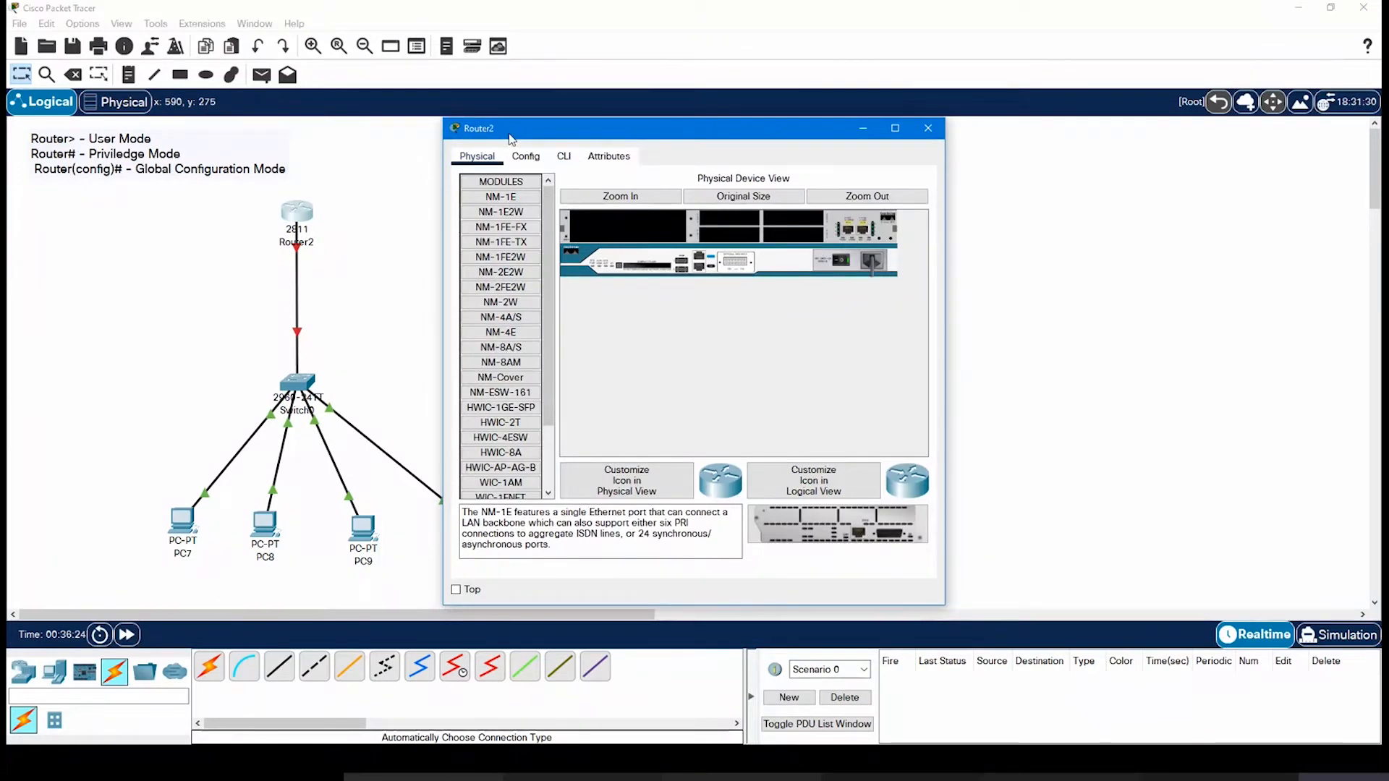
left_click(565, 159)
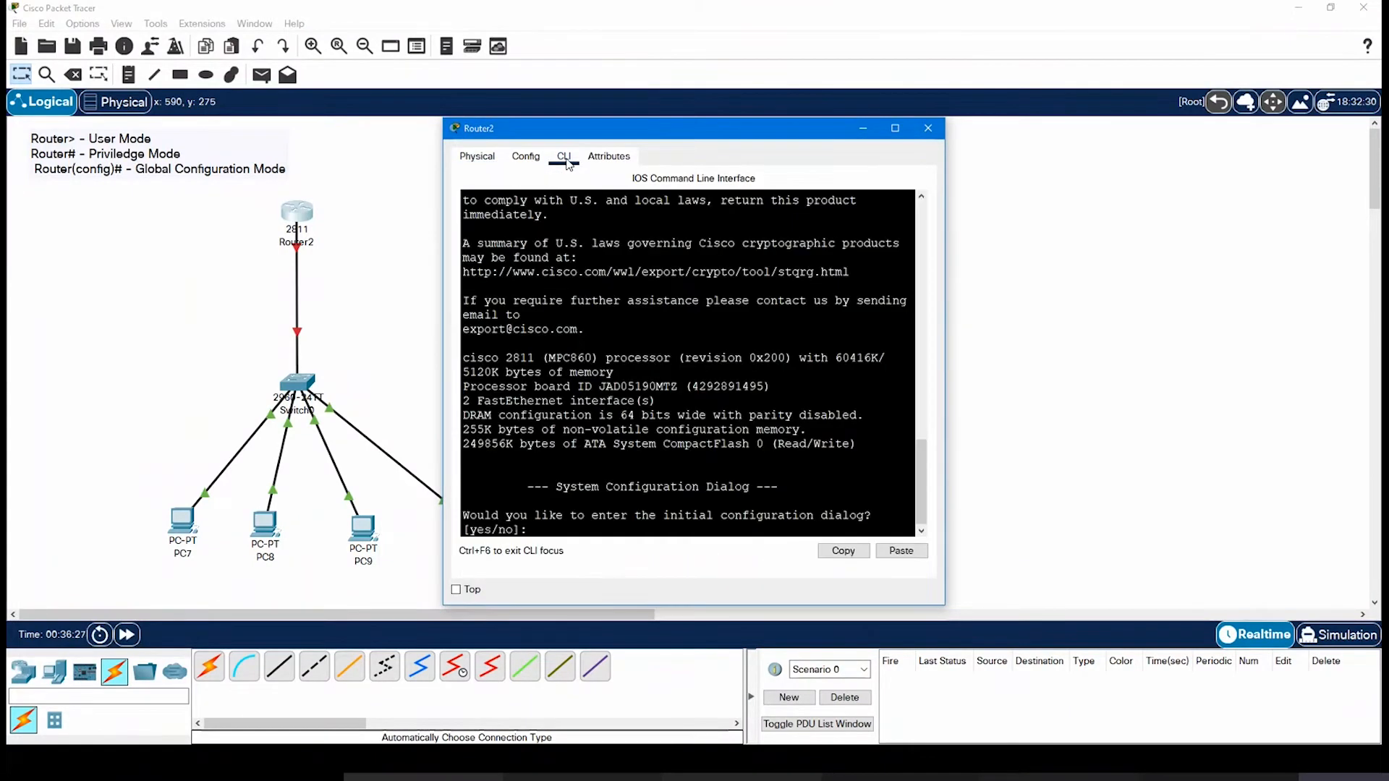
left_click(894, 128)
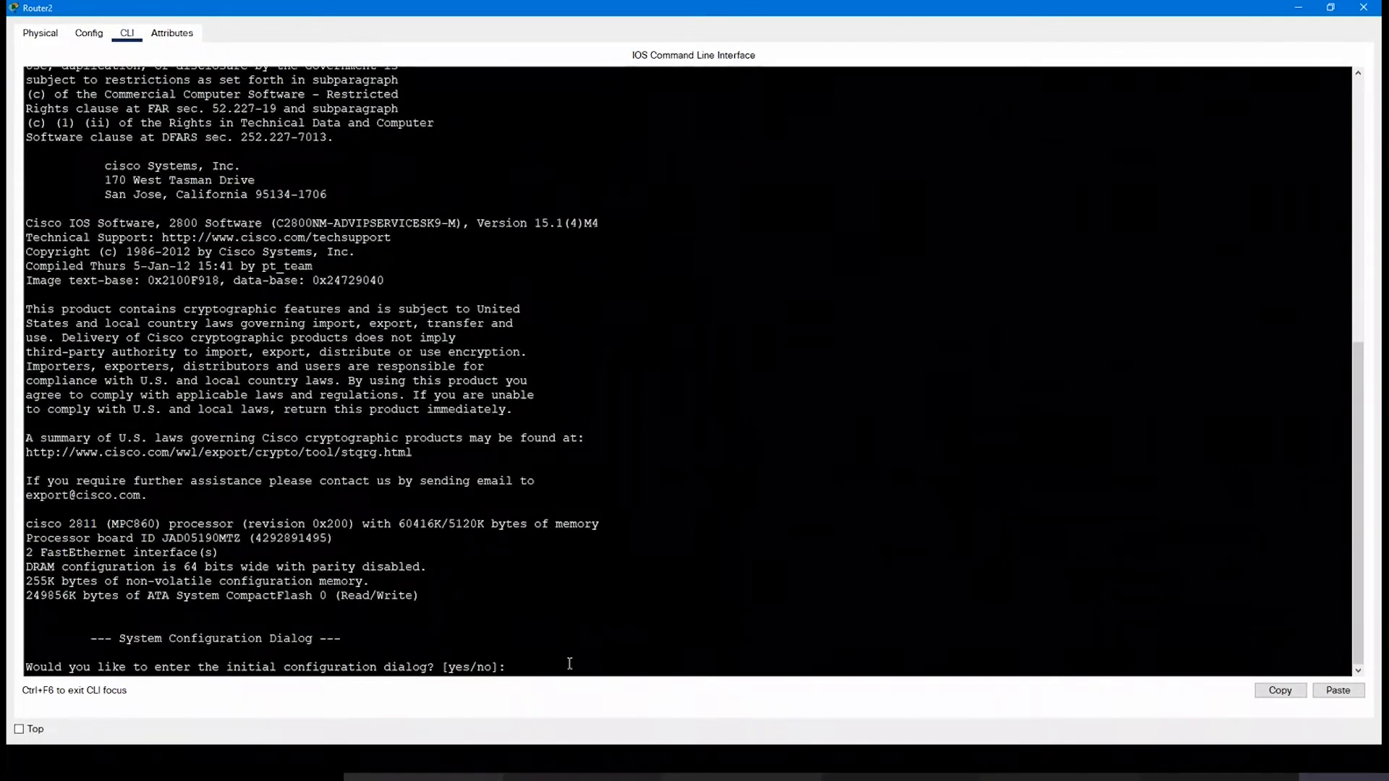
type("no")
key("Return")
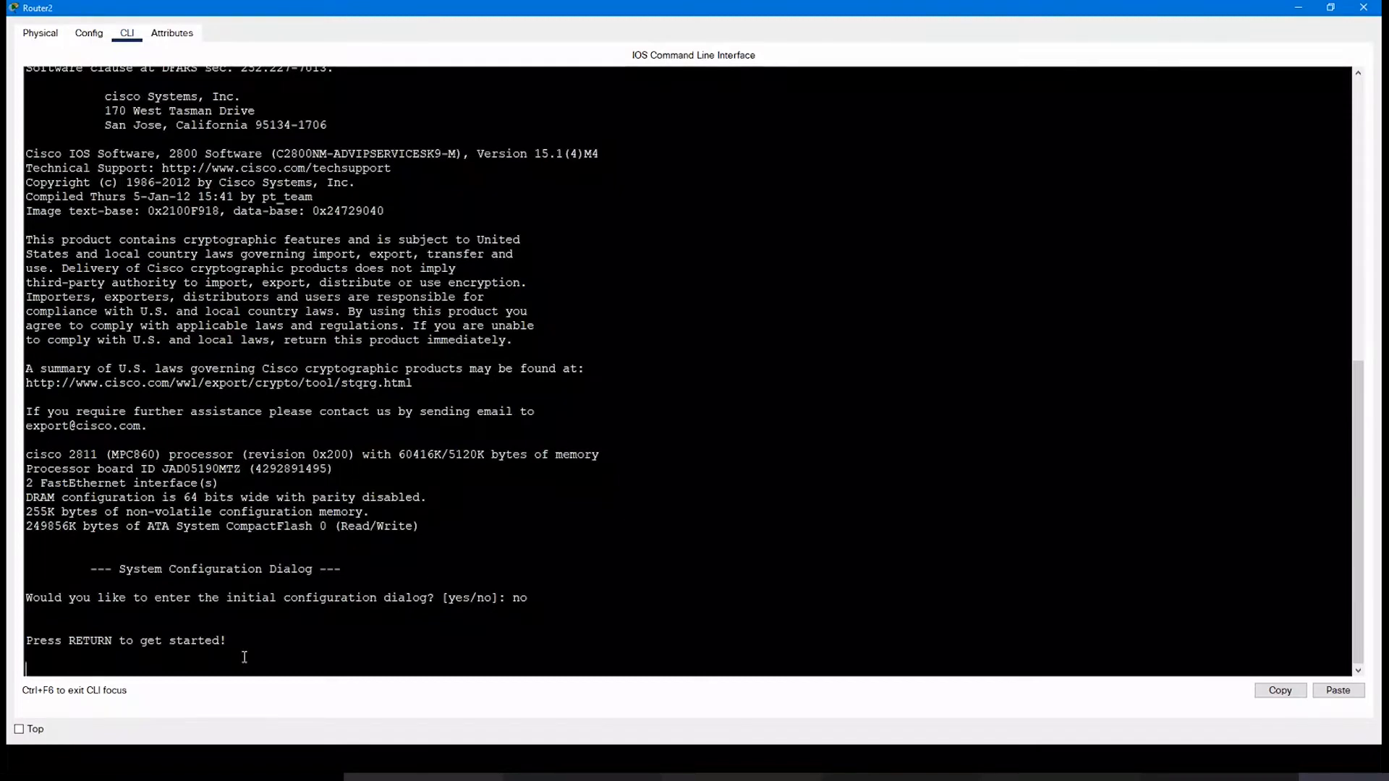
Step: Start the console session to reach the user mode prompt and write the enable command there
key("Return")
key("Return")
key("Return")
key("Return")
key("Return")
key("Return")
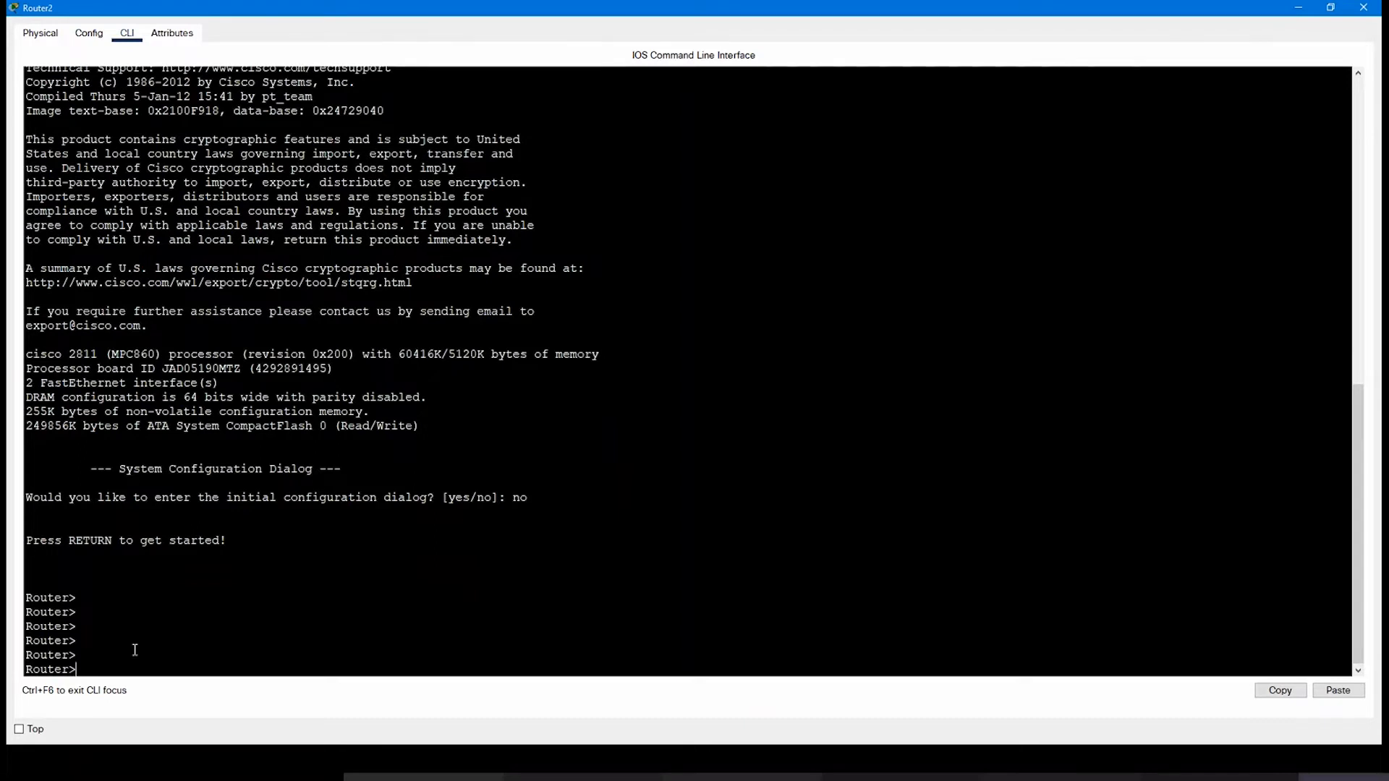
type("enable")
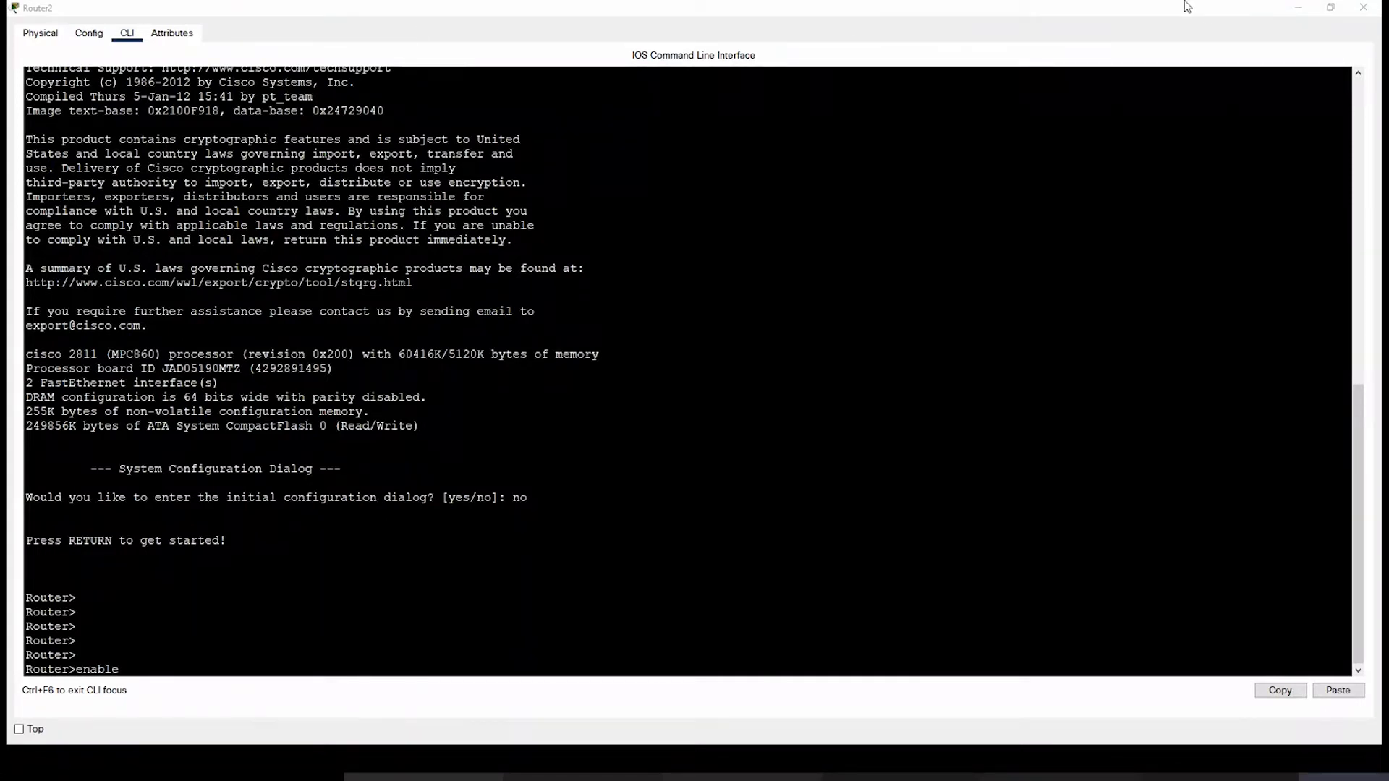
Step: Open the font preferences and set the application size to 14 pt and the CLI and tooltip font sizes to 14
left_click(1302, 13)
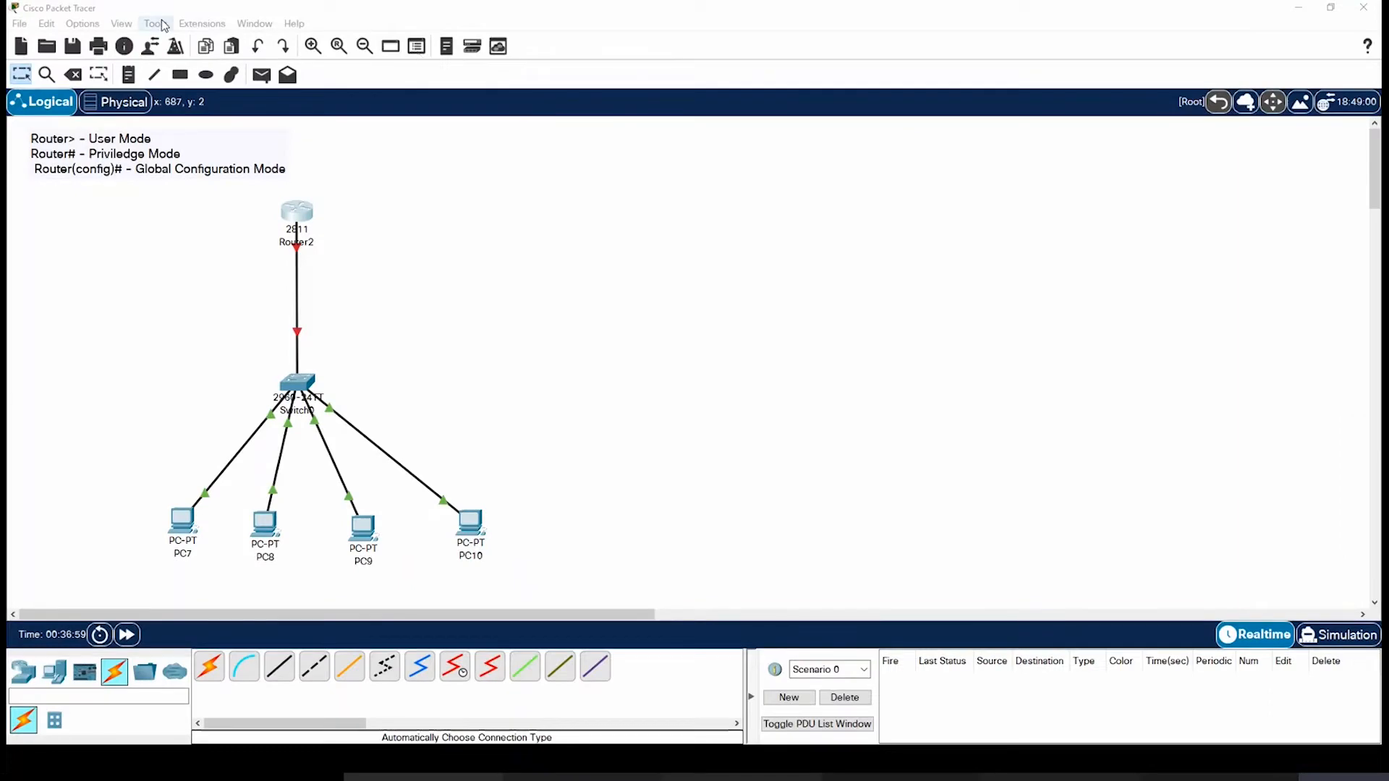
left_click(83, 24)
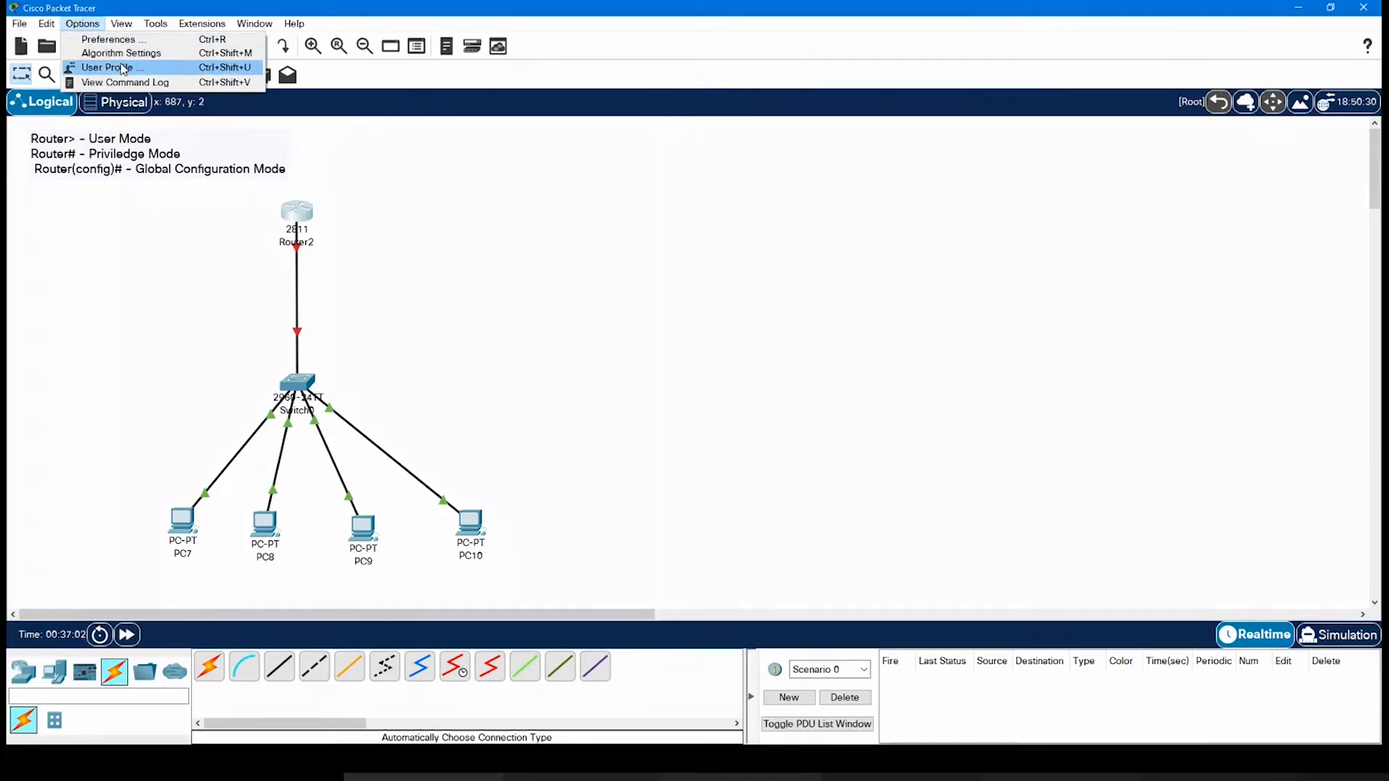
left_click(115, 39)
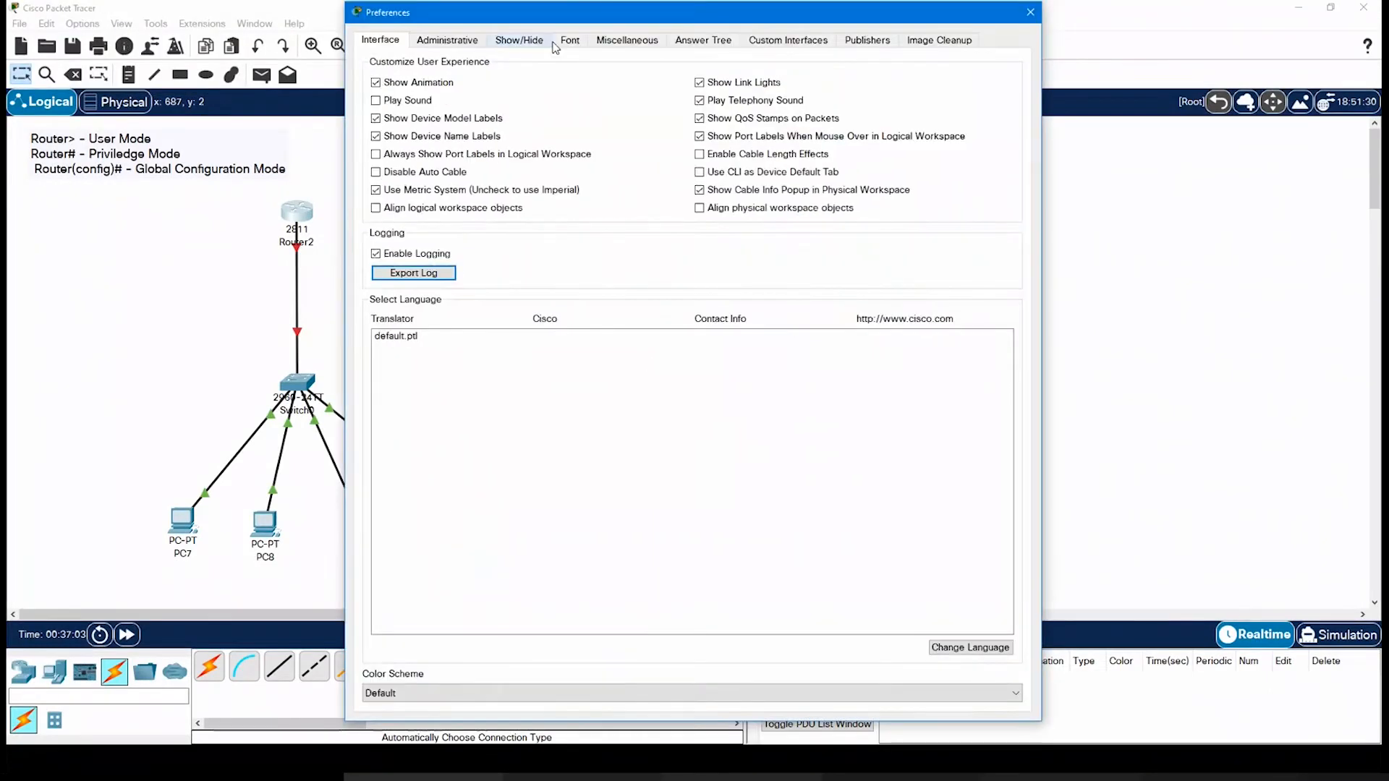
left_click(569, 40)
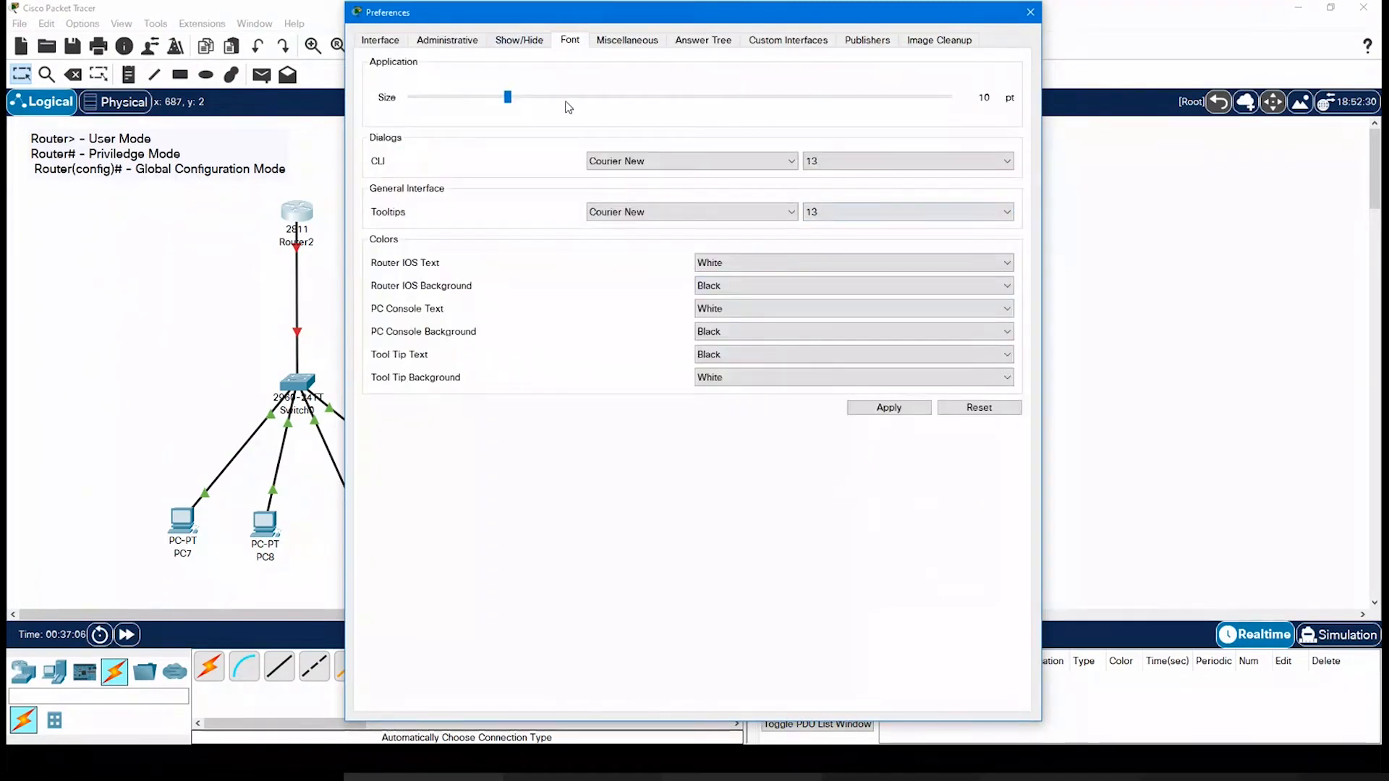
left_click_drag(564, 99, 722, 100)
left_click(912, 161)
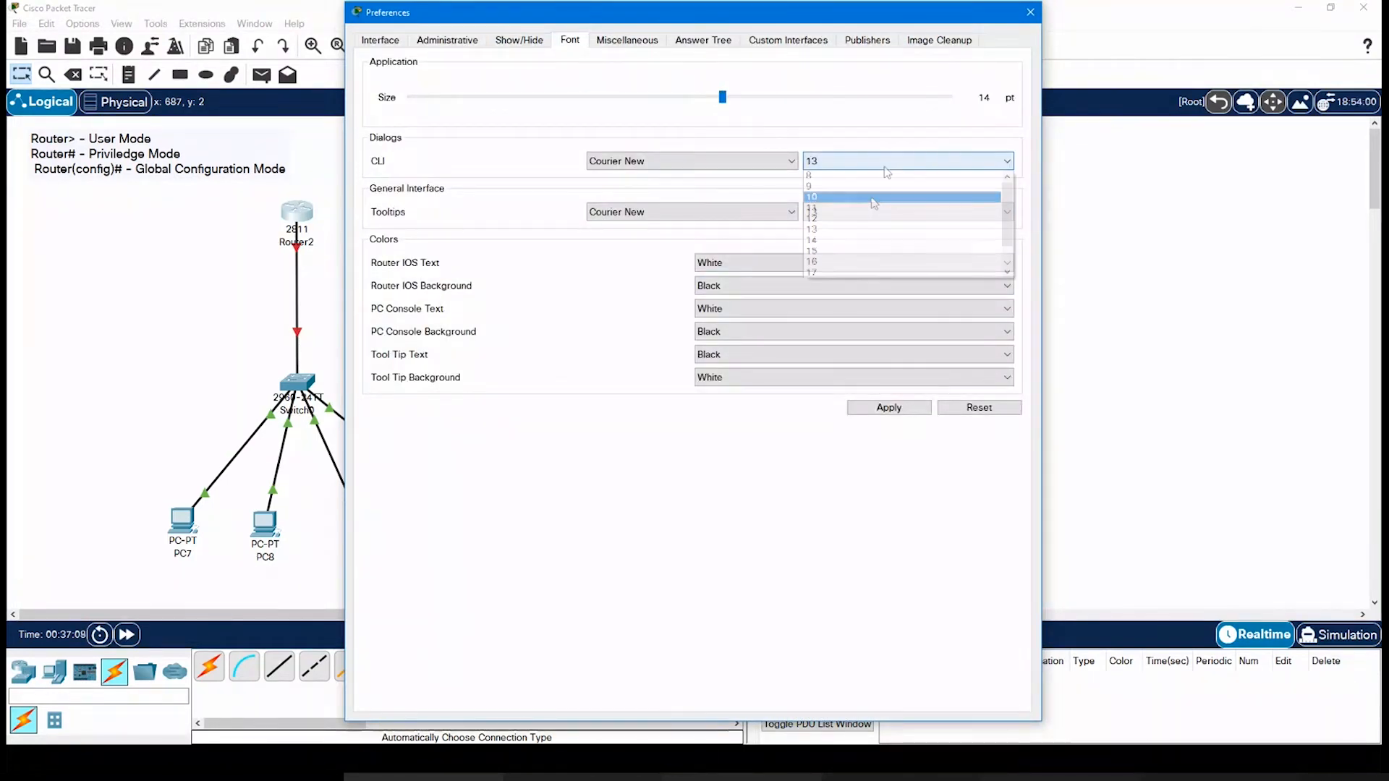
left_click(846, 239)
left_click(845, 212)
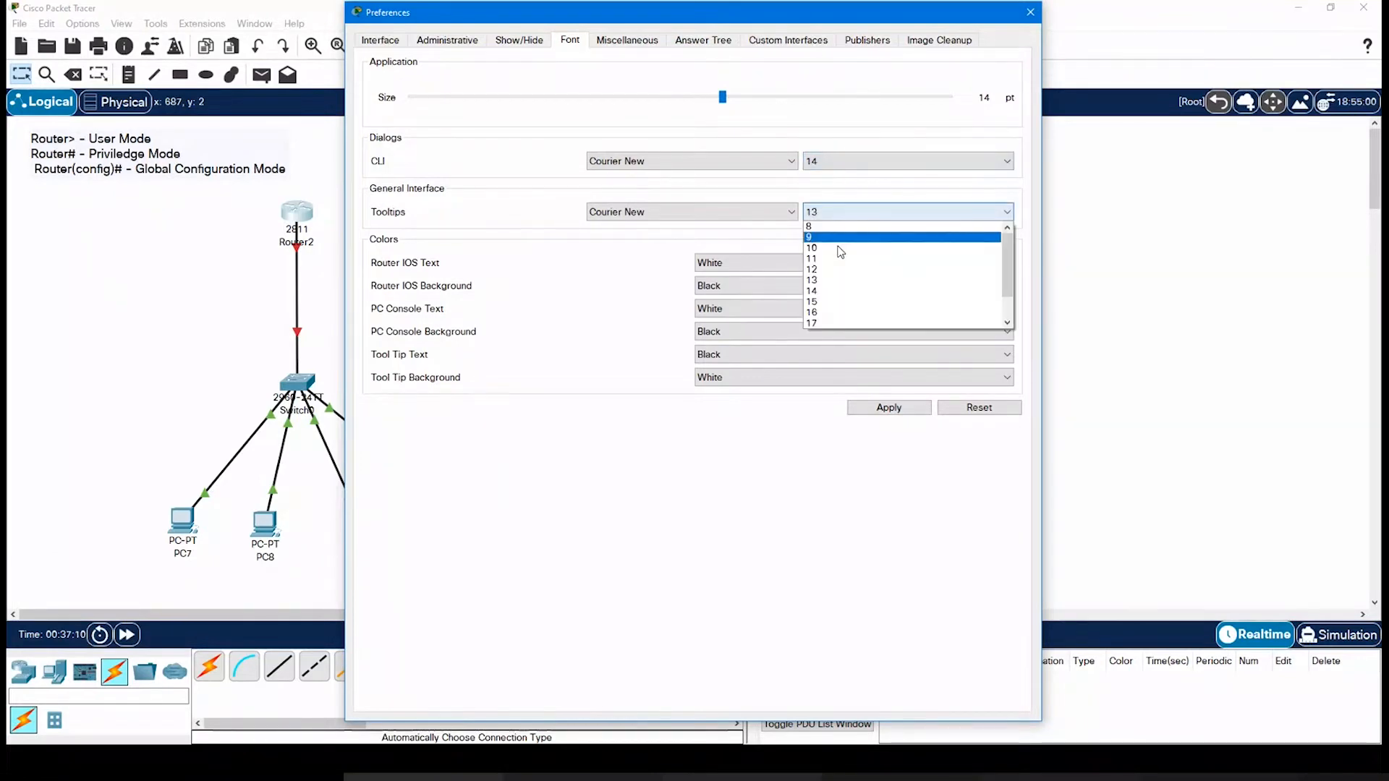
left_click(842, 291)
Step: Apply the font settings, reduce the application size to 13 pt, apply again and close the preferences
left_click(889, 436)
left_click(649, 105)
left_click(889, 436)
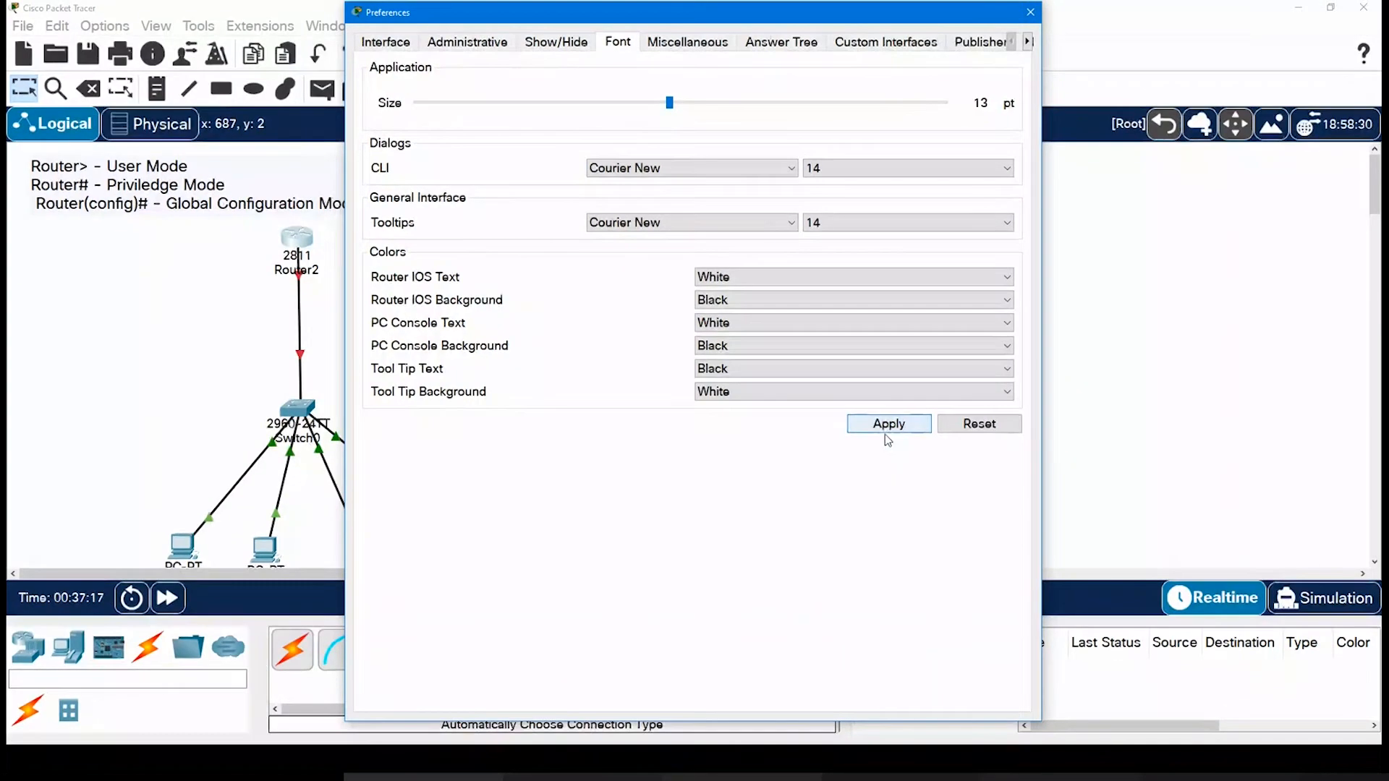
left_click(1030, 12)
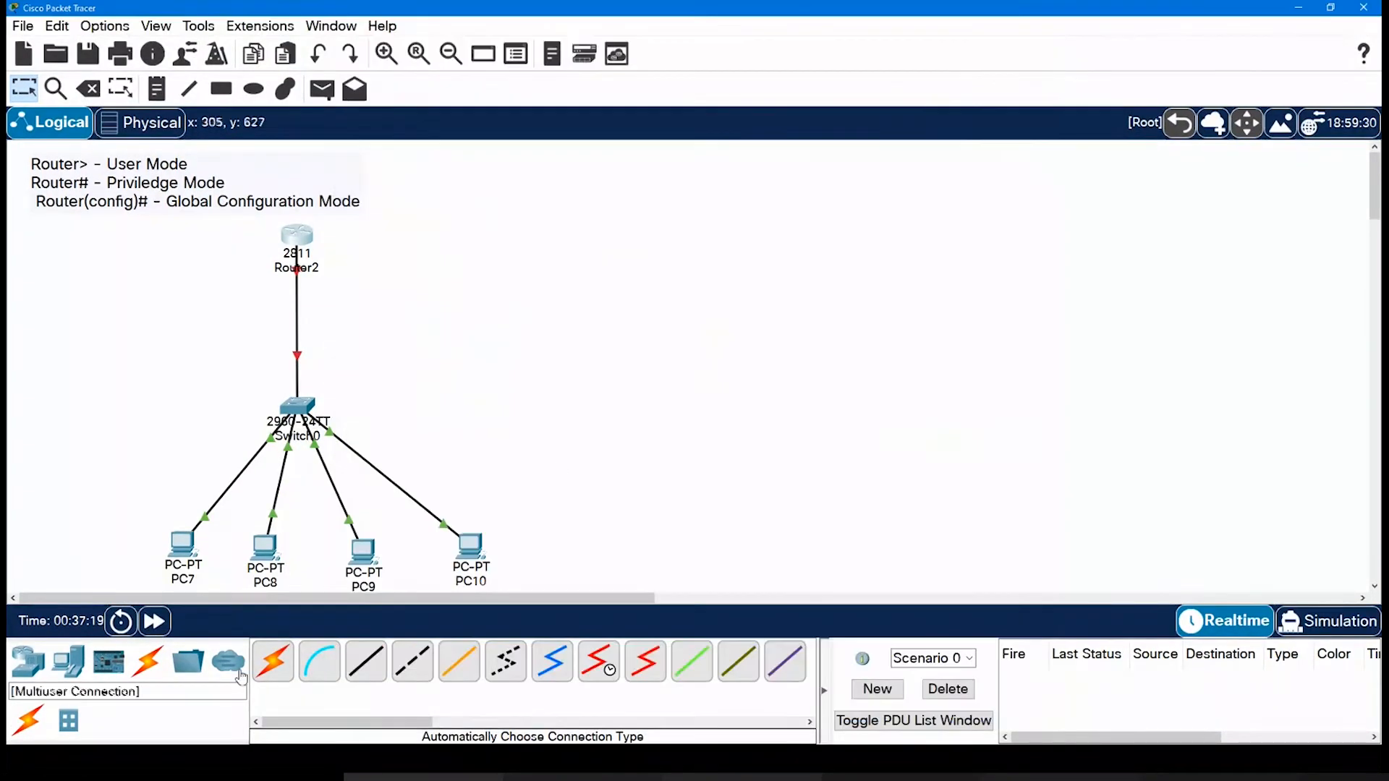
Step: Reopen Router2's command line in a maximized window and run the waiting enable command to enter privileged mode
left_click(297, 246)
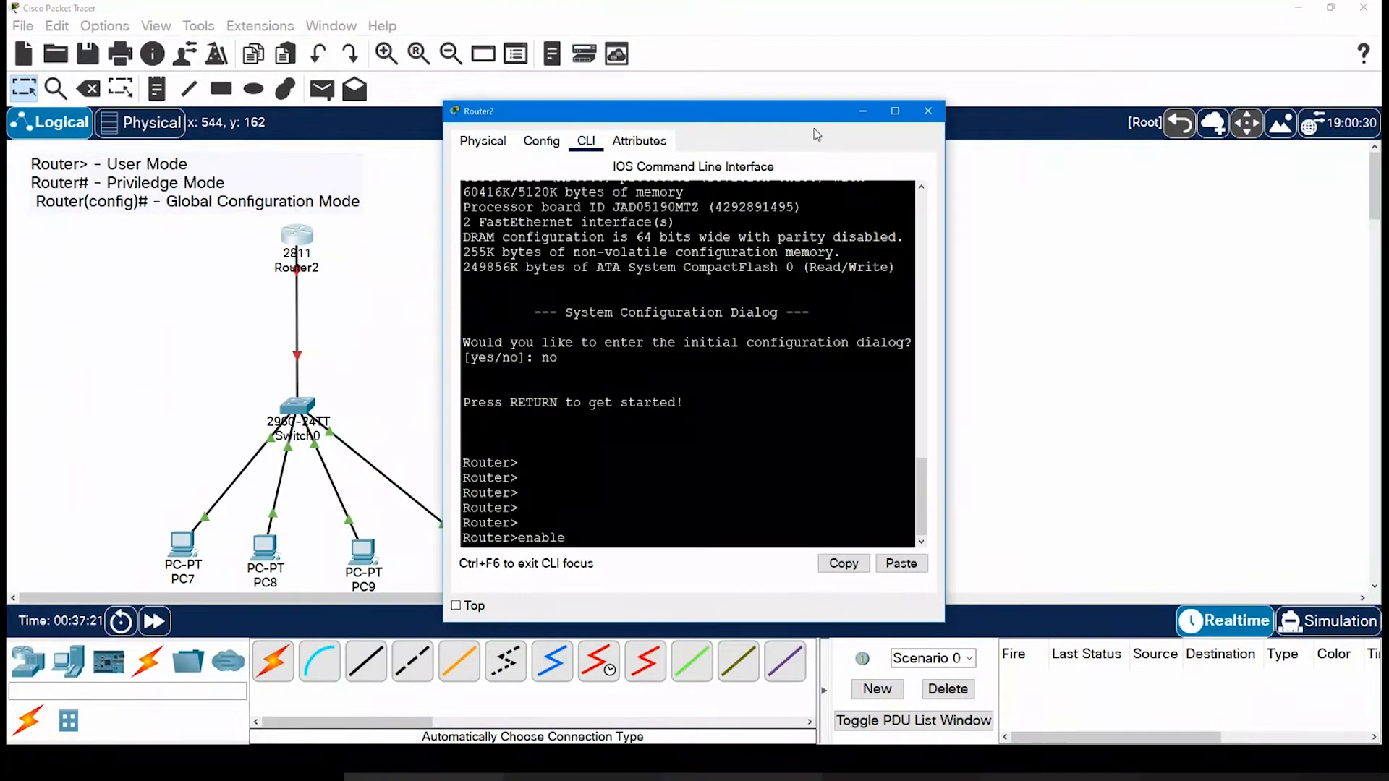
left_click(887, 119)
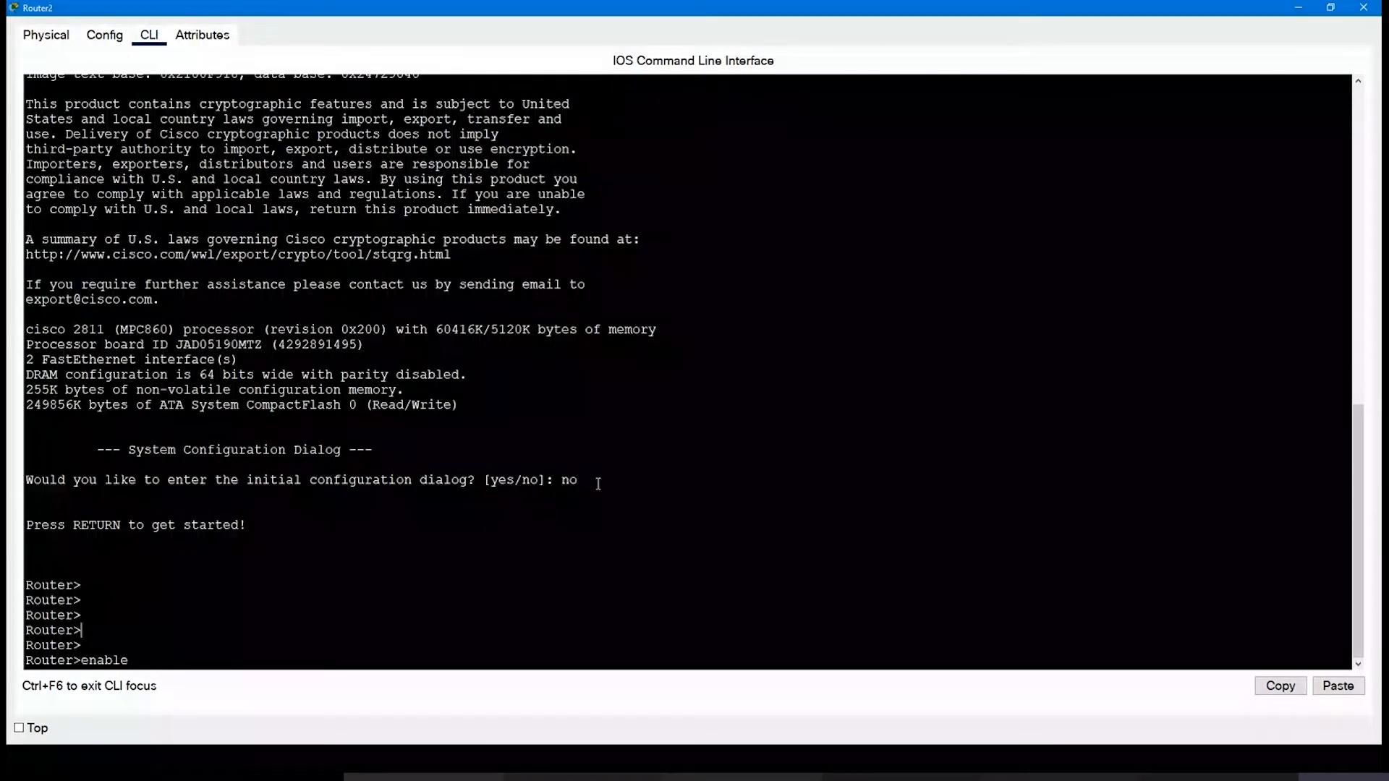
left_click_drag(580, 480, 523, 496)
left_click(164, 664)
key("Return")
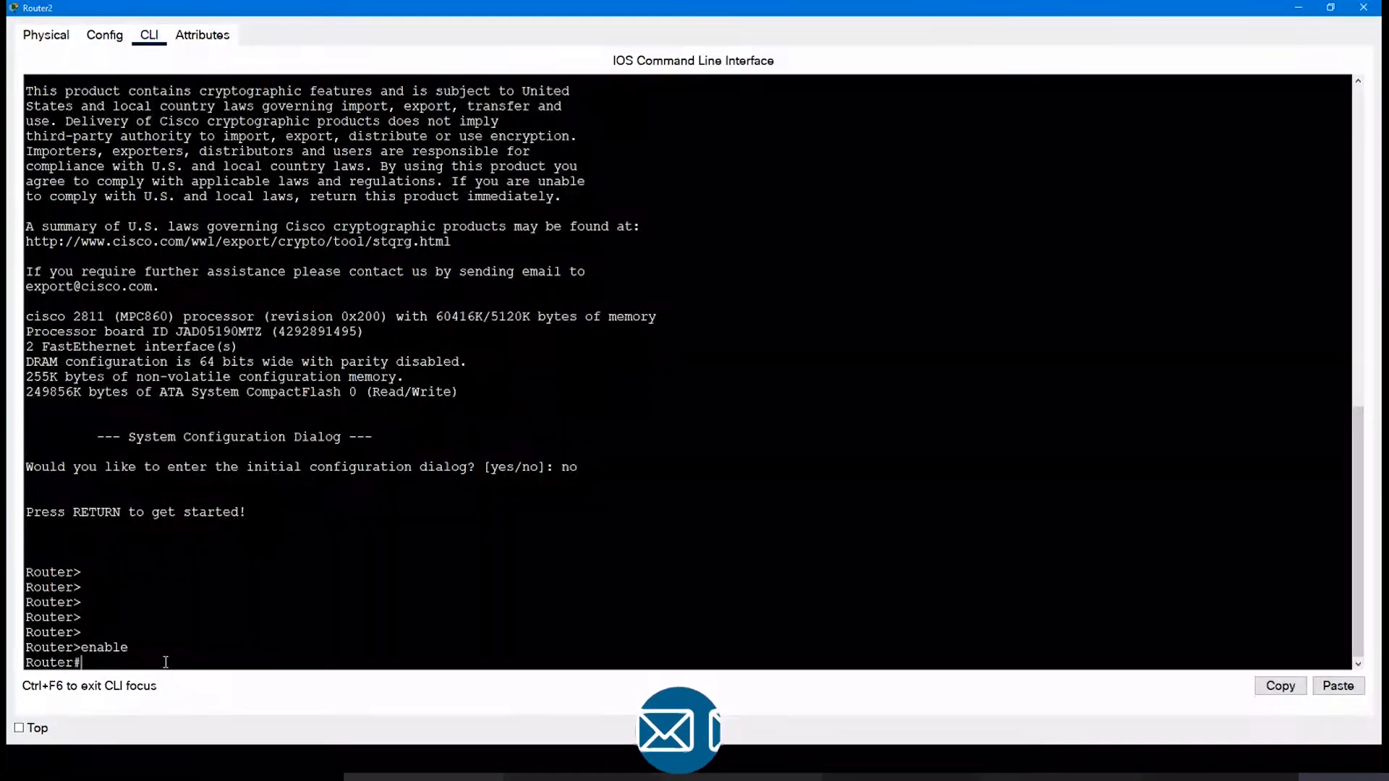
Step: Run configure terminal to enter global configuration mode and add a few empty prompt lines
type("configure term")
key("Tab")
key("Return")
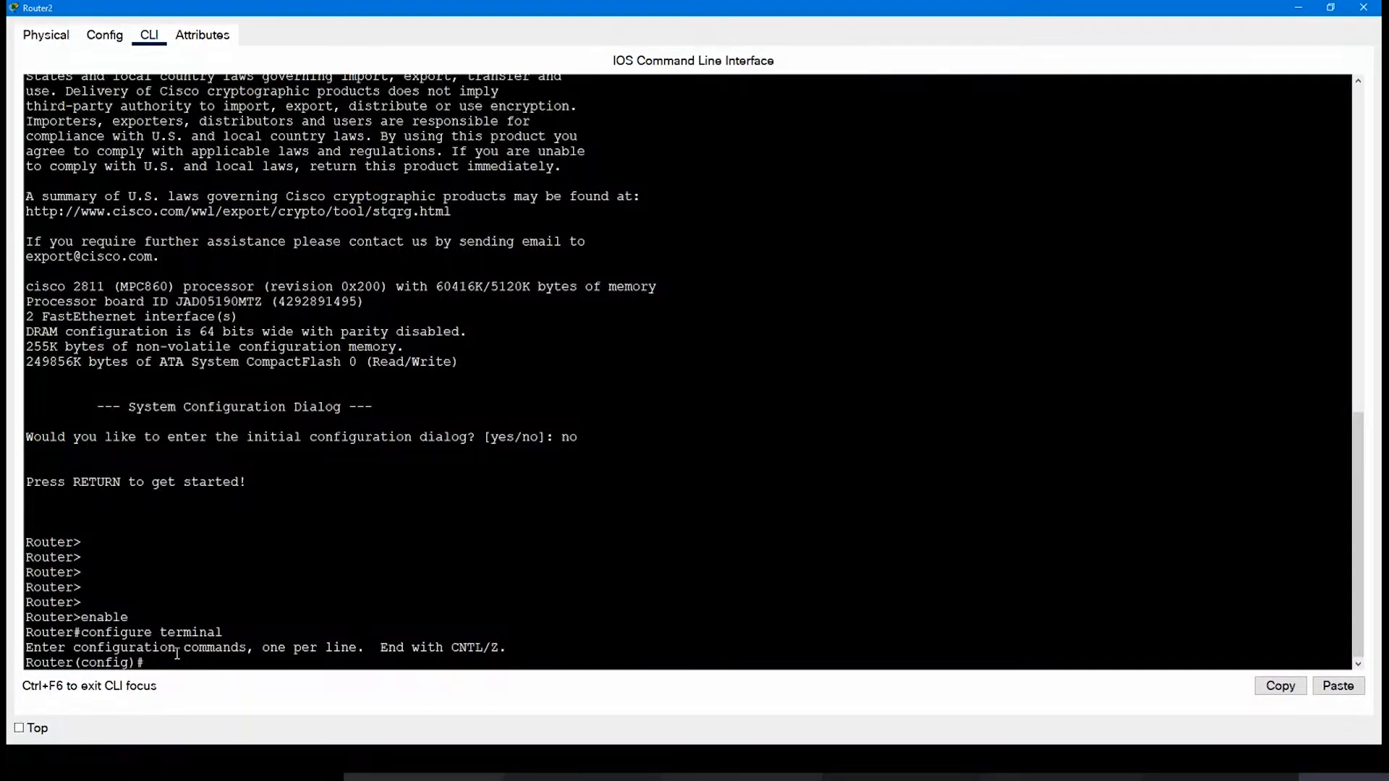
key("Return")
key("Return")
key("Return")
key("Return")
key("Return")
key("Return")
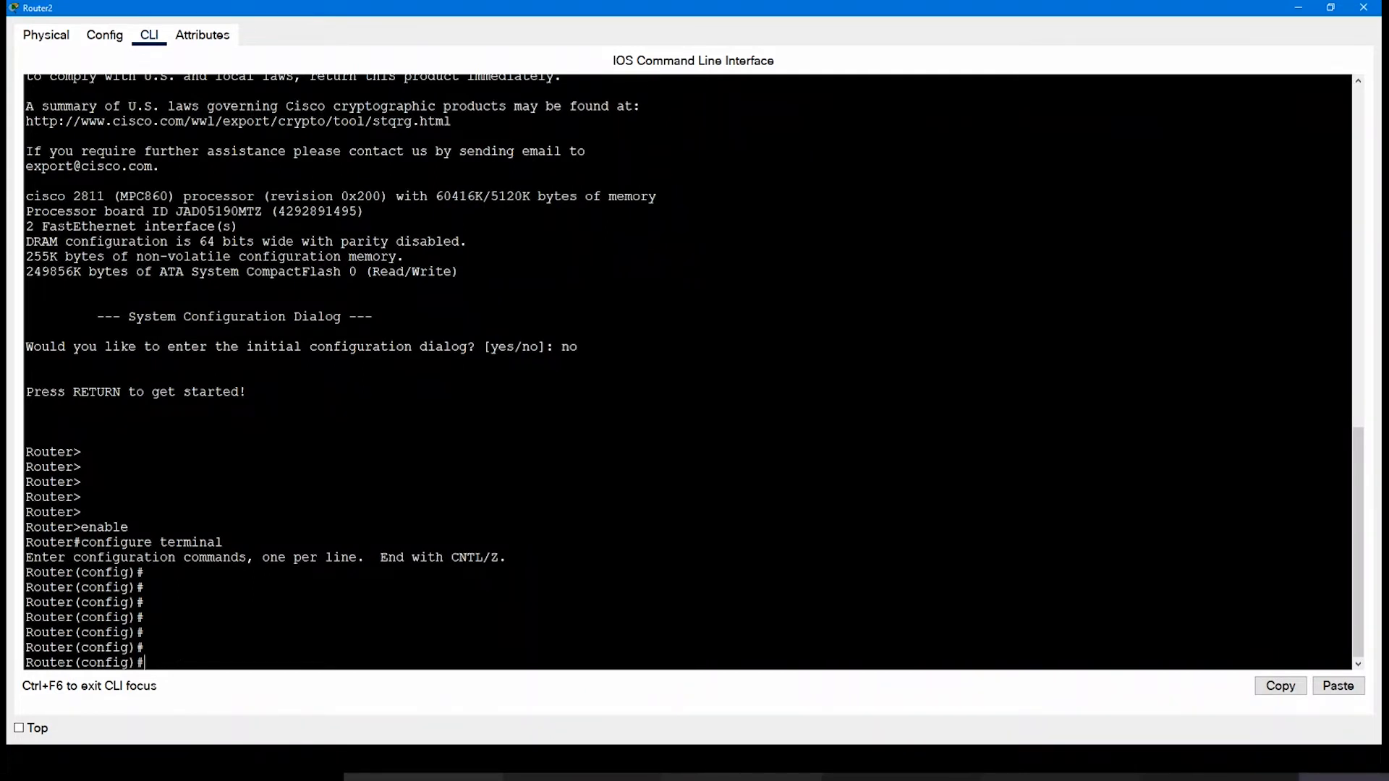
Step: Minimize Router2's window and move the router to the upper right of Switch0 in the workspace
key("alt+Tab")
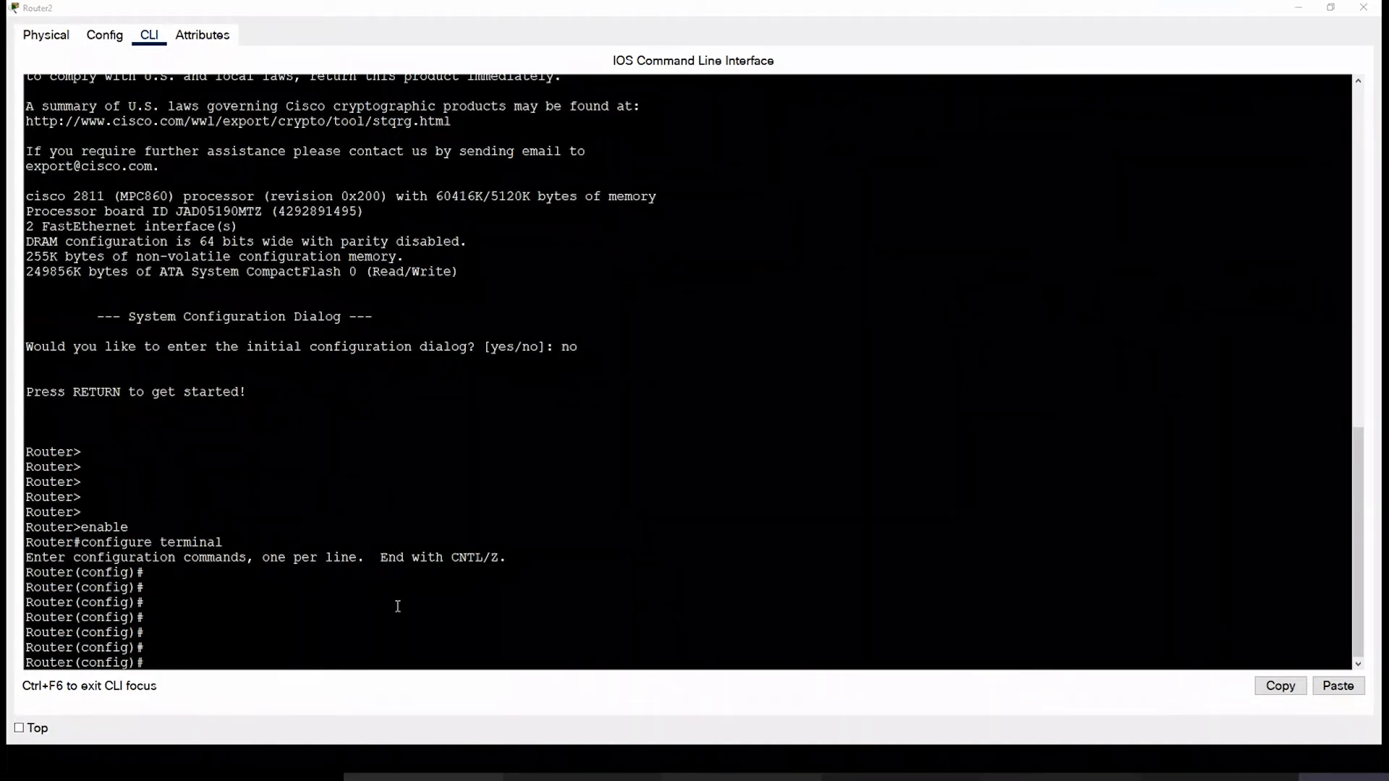
left_click(1298, 7)
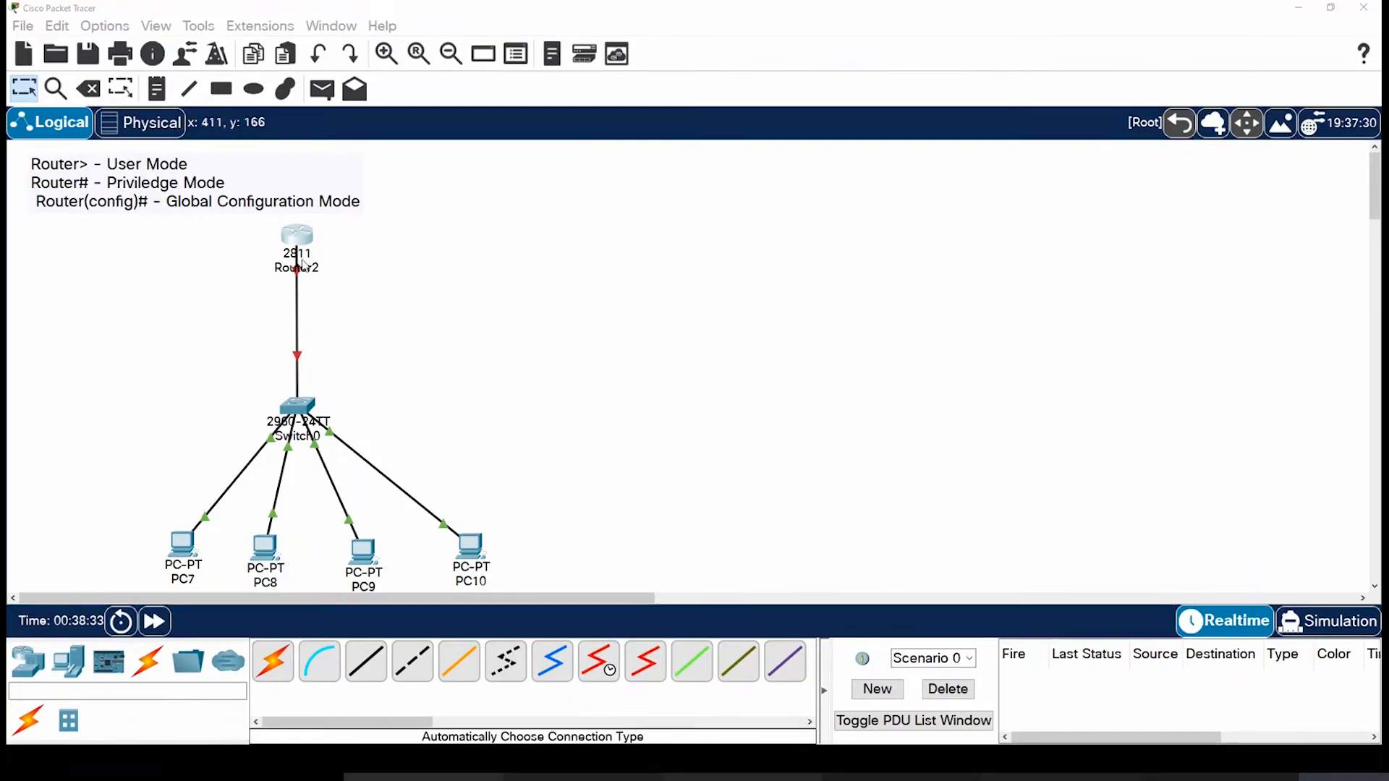
left_click_drag(305, 265, 456, 266)
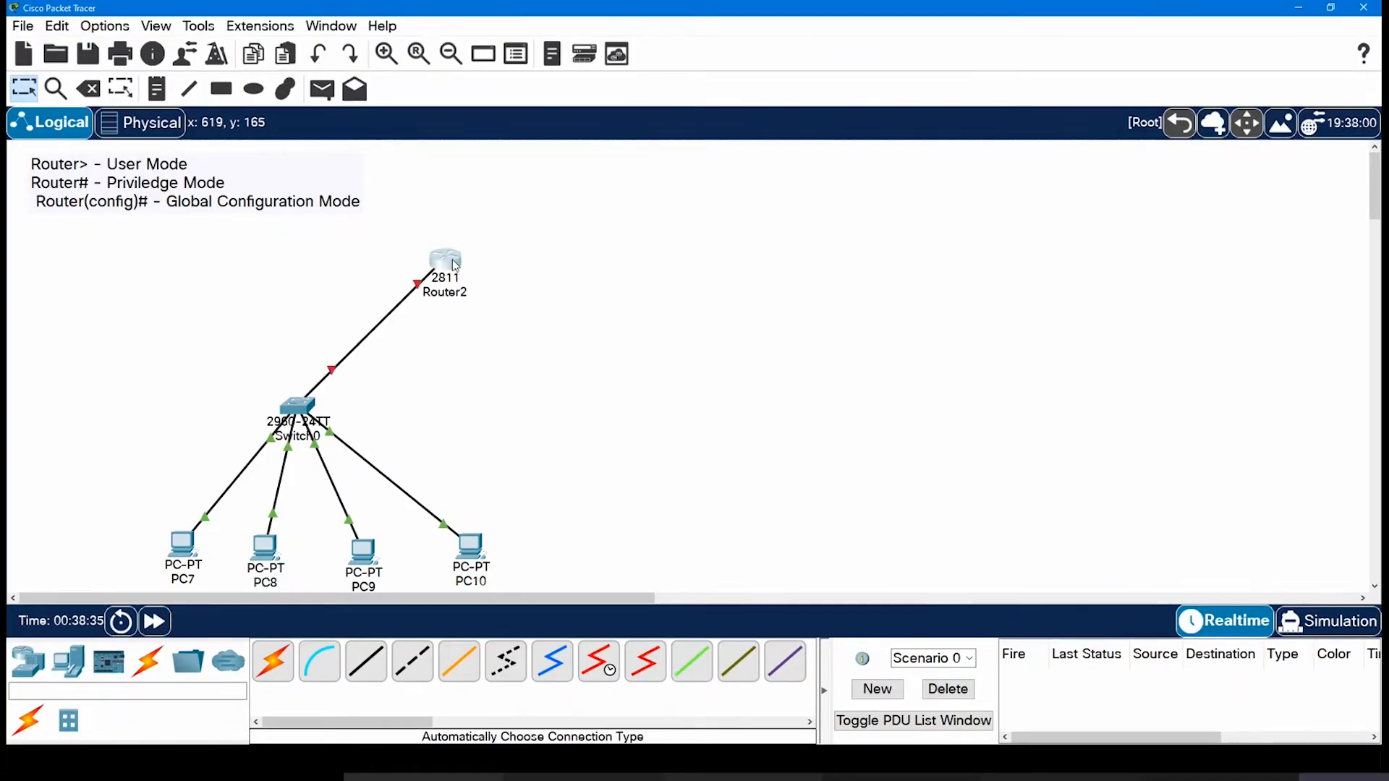
left_click_drag(456, 266, 570, 347)
Step: Turn on Always Show Port Labels in Logical Workspace, then move Router2 and Switch0 higher in the topology
left_click(105, 25)
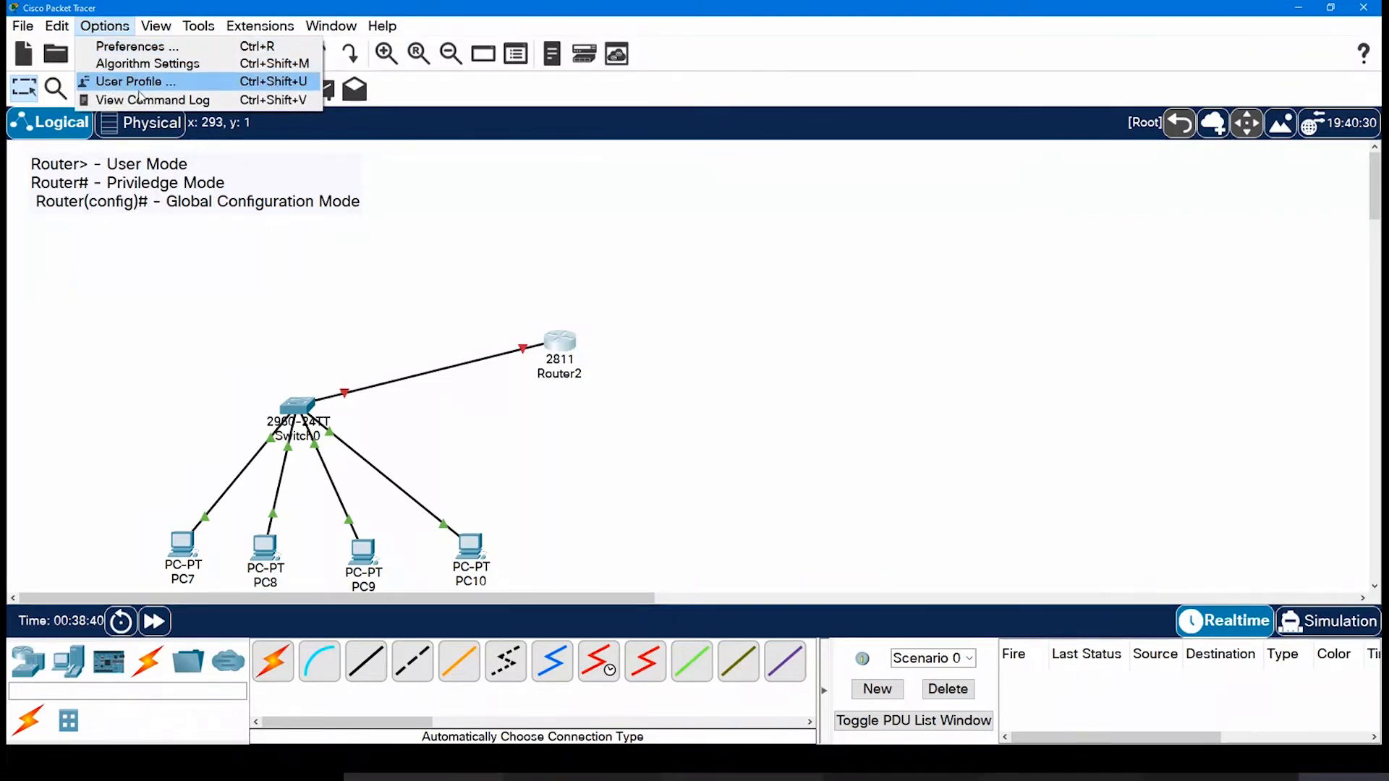
left_click(180, 47)
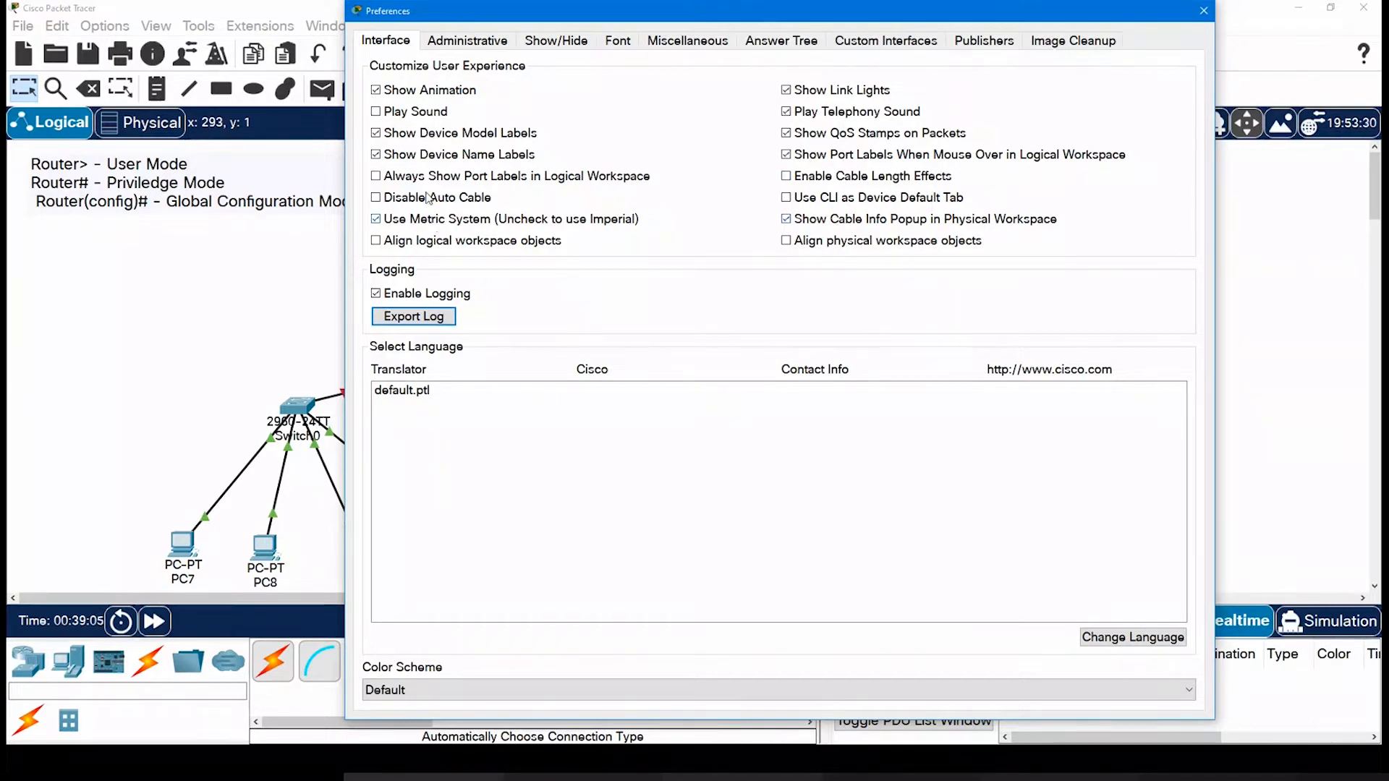
left_click(377, 178)
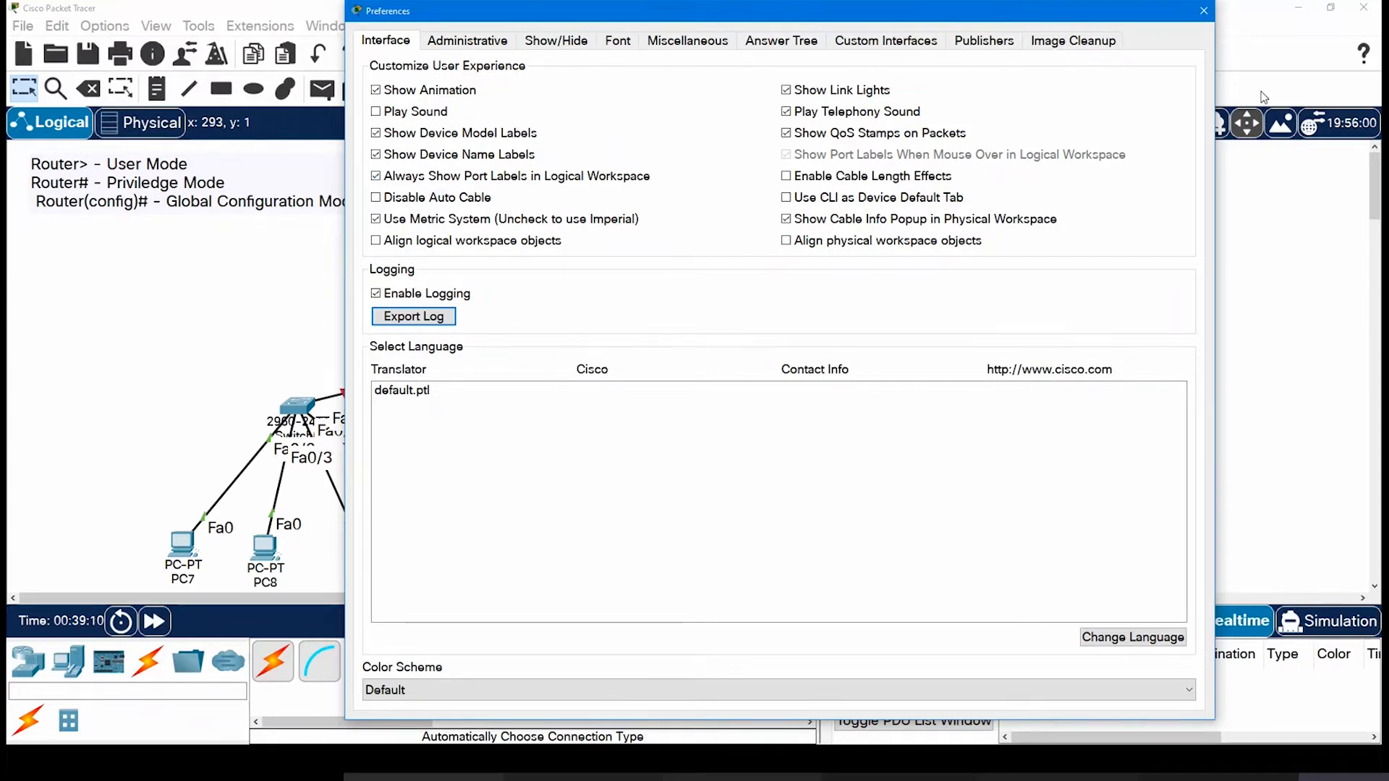
left_click(1204, 11)
left_click_drag(552, 328, 650, 209)
left_click_drag(297, 408, 292, 326)
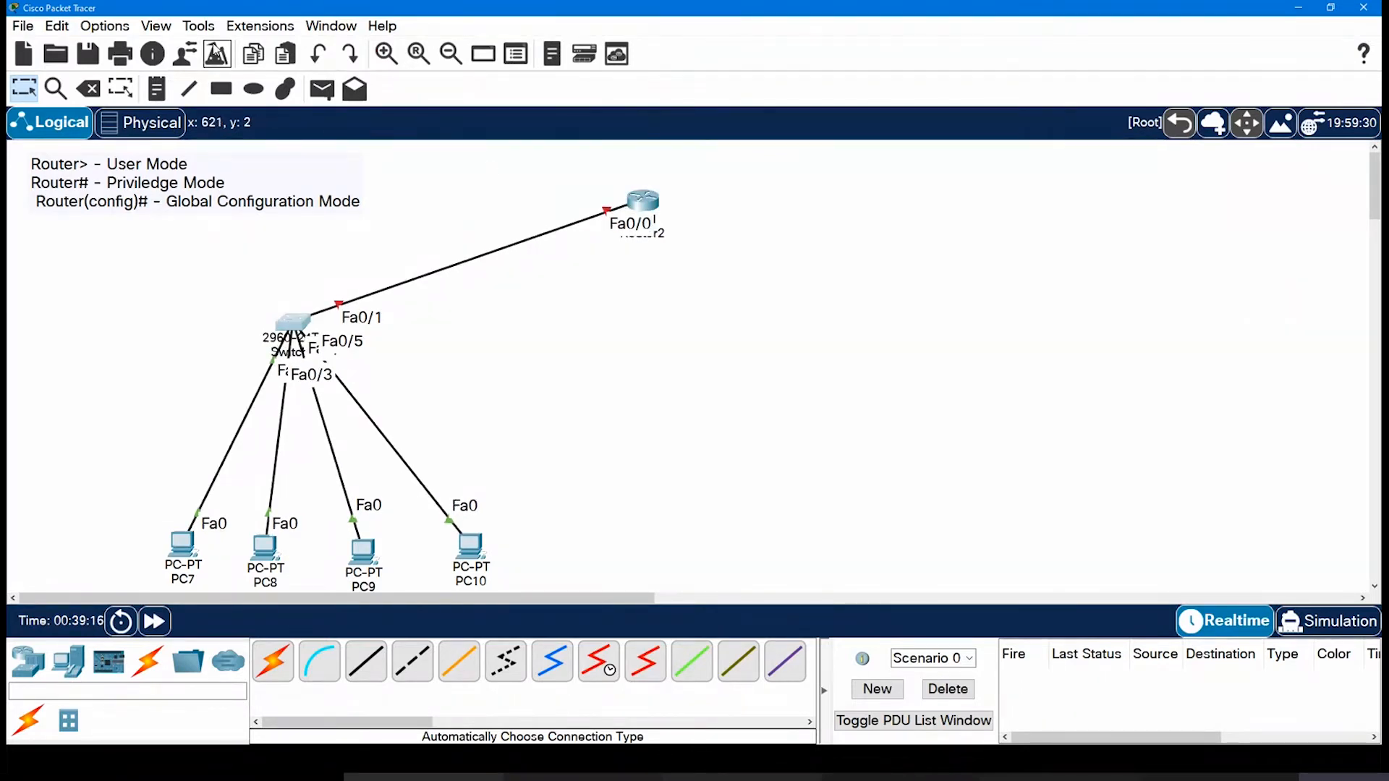
Step: Reduce the application font size to 12 pt in the preferences, apply it and close the dialog
left_click(112, 29)
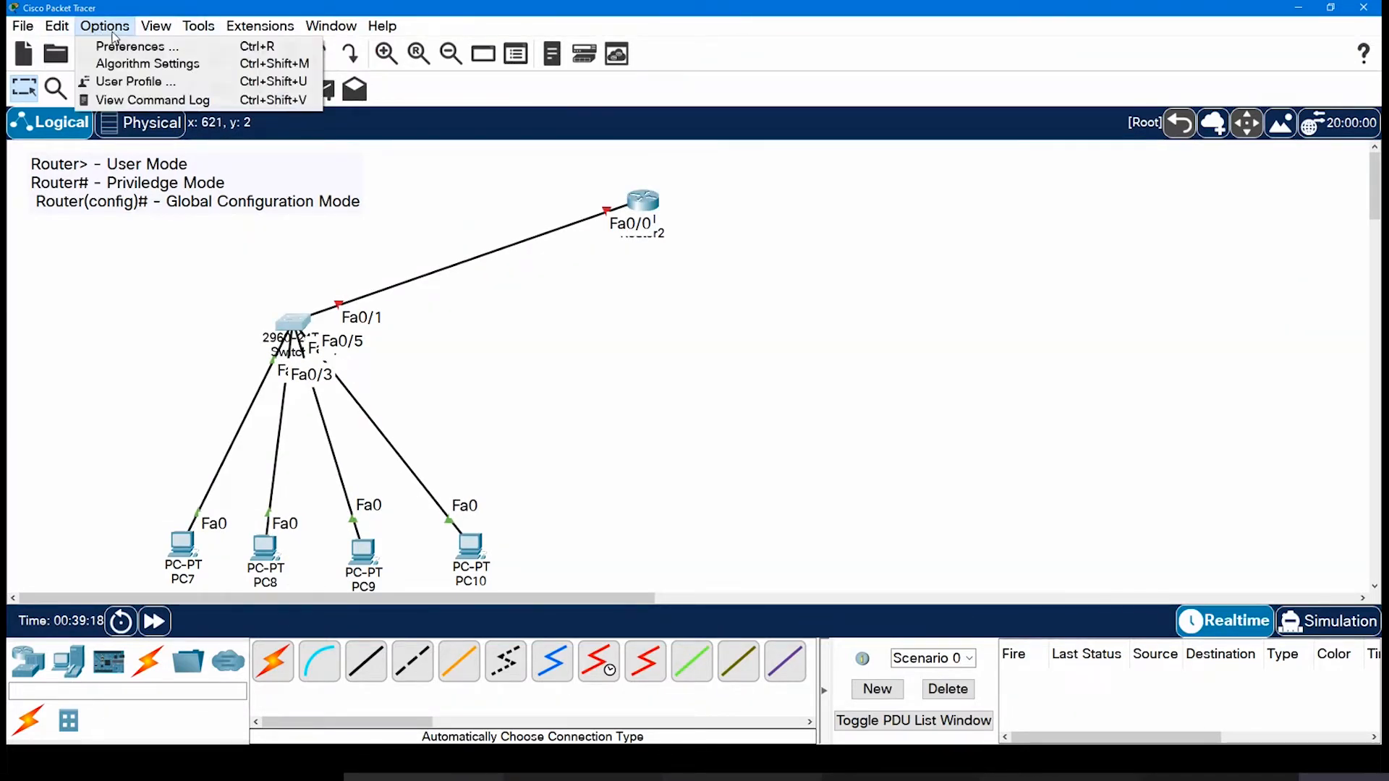
left_click(127, 46)
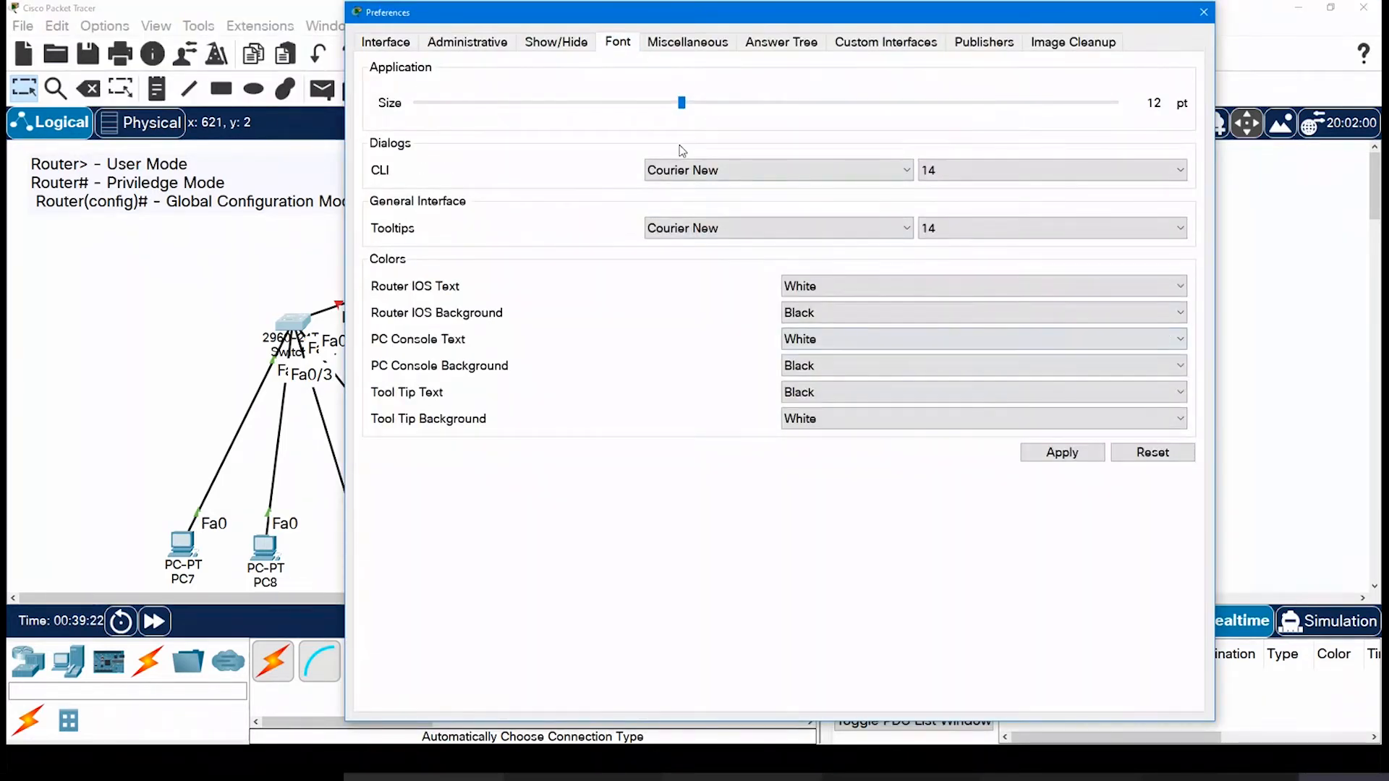
left_click(1062, 452)
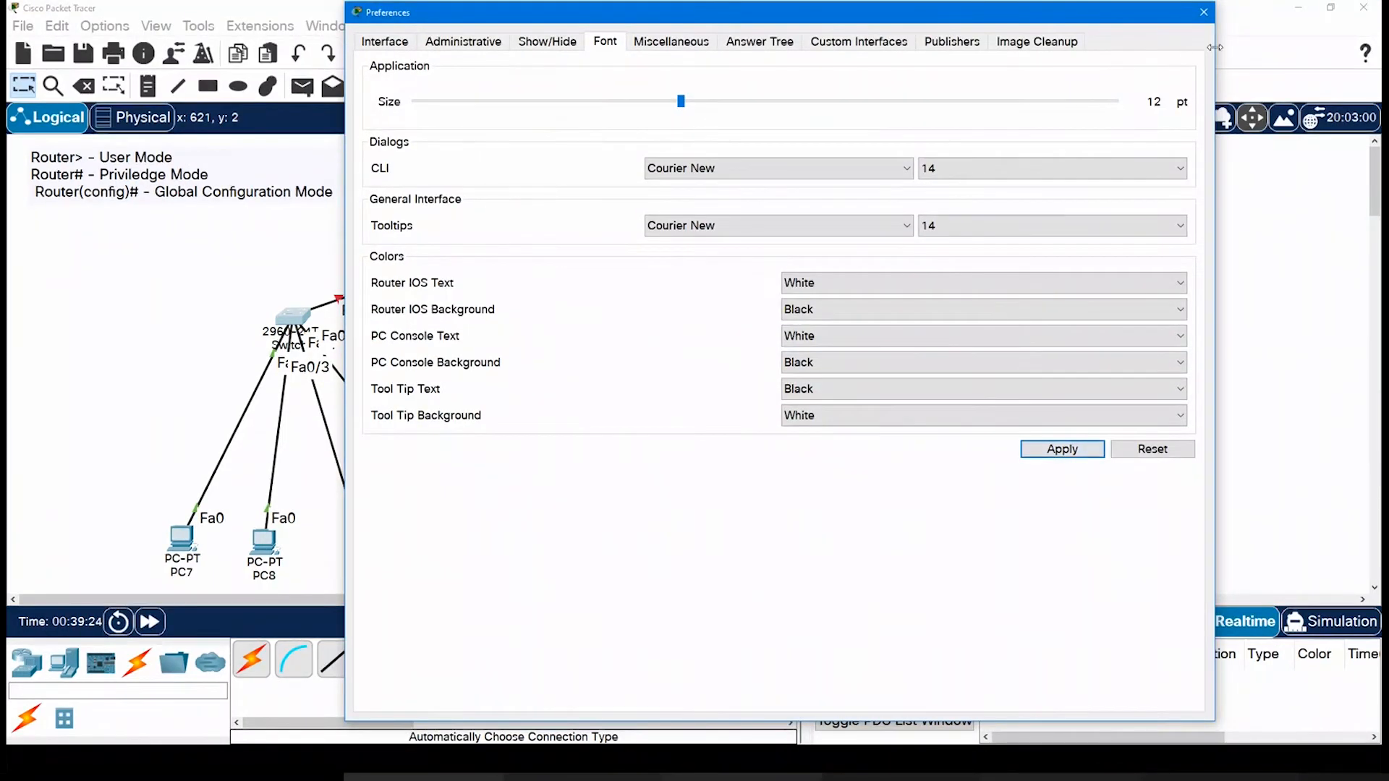
left_click(1204, 12)
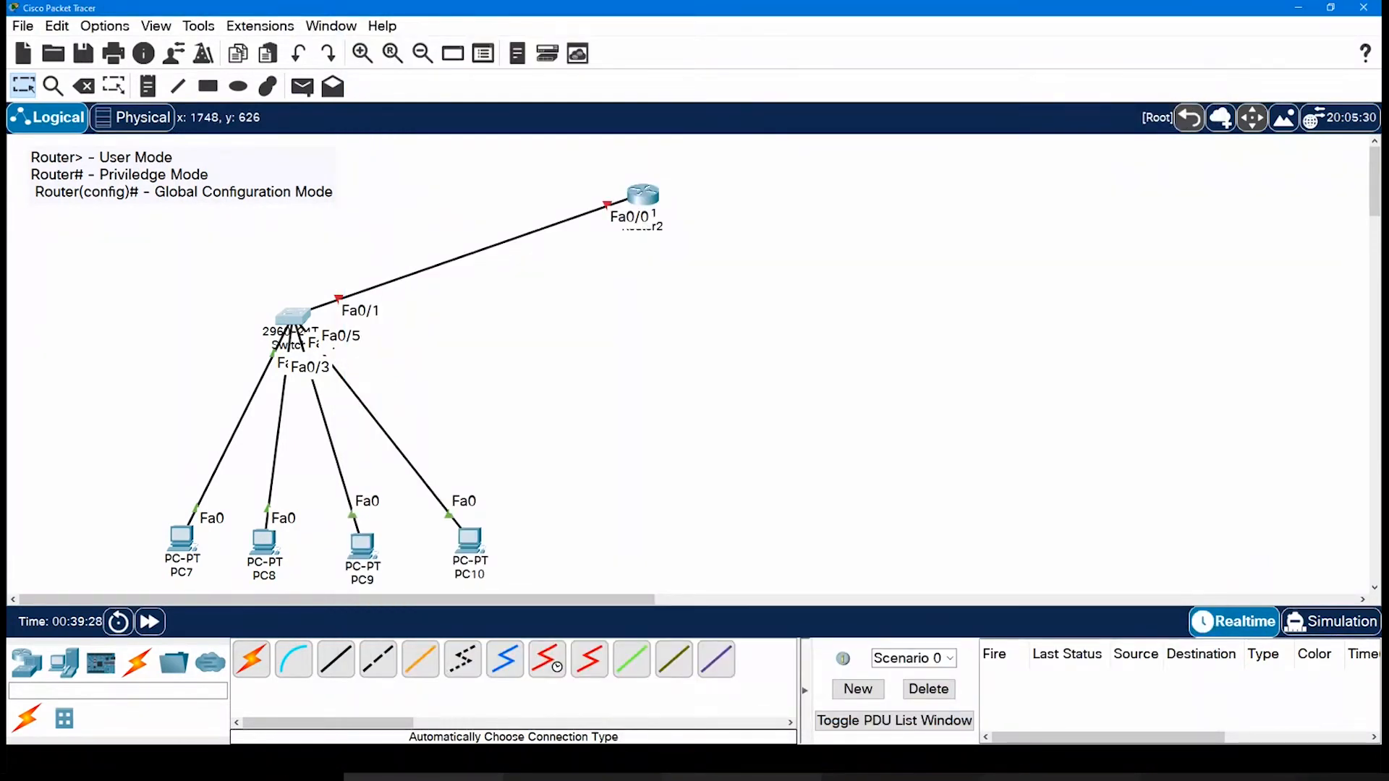
Step: Shift Router2 and Switch0 slightly upward and spread PC7, PC8, PC9 and PC10 apart around the switch so the port labels separate
left_click_drag(643, 196, 623, 162)
left_click_drag(294, 325, 287, 301)
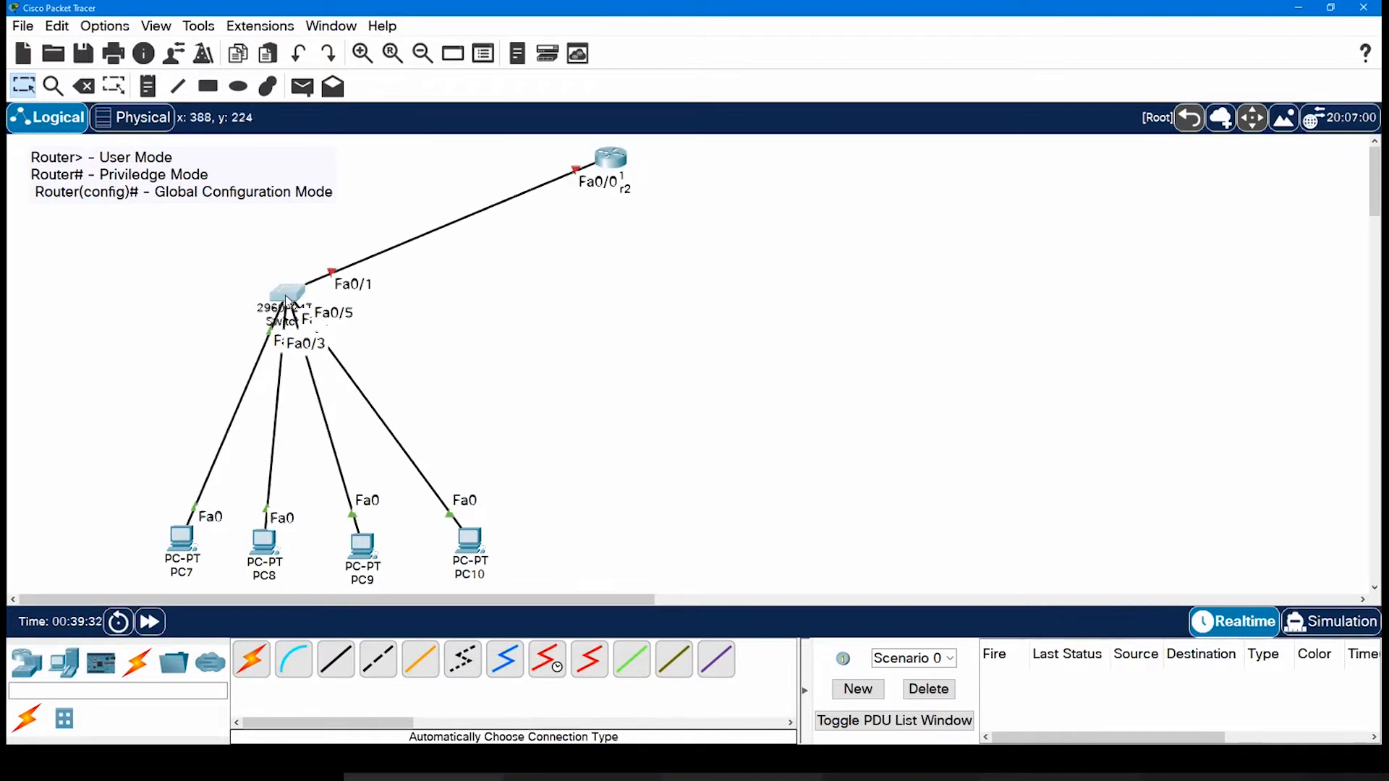
left_click_drag(181, 544, 67, 467)
left_click_drag(264, 544, 185, 538)
left_click_drag(363, 548, 329, 550)
left_click_drag(486, 545, 513, 506)
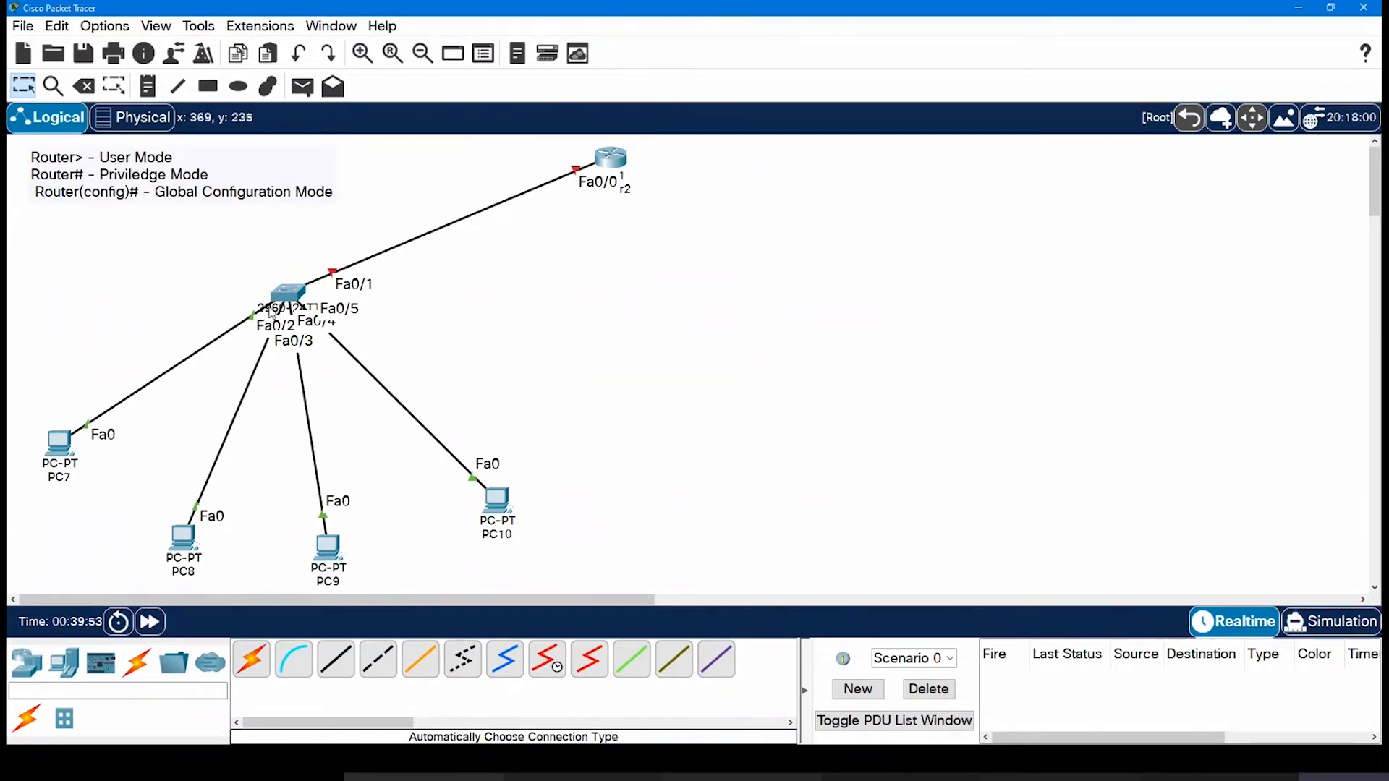
left_click_drag(56, 460, 51, 419)
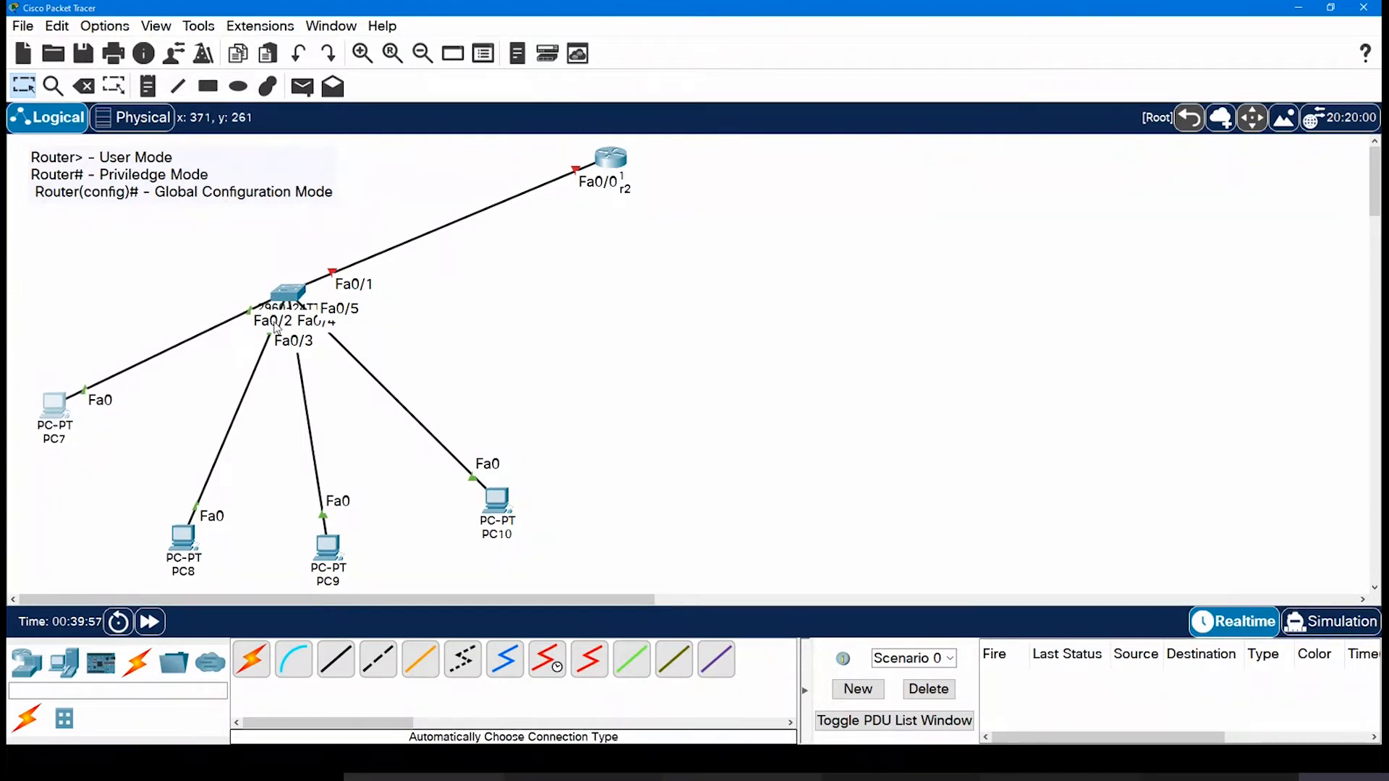
mouse_move(177, 559)
left_mouse_down()
mouse_move(235, 557)
mouse_move(186, 549)
left_mouse_up()
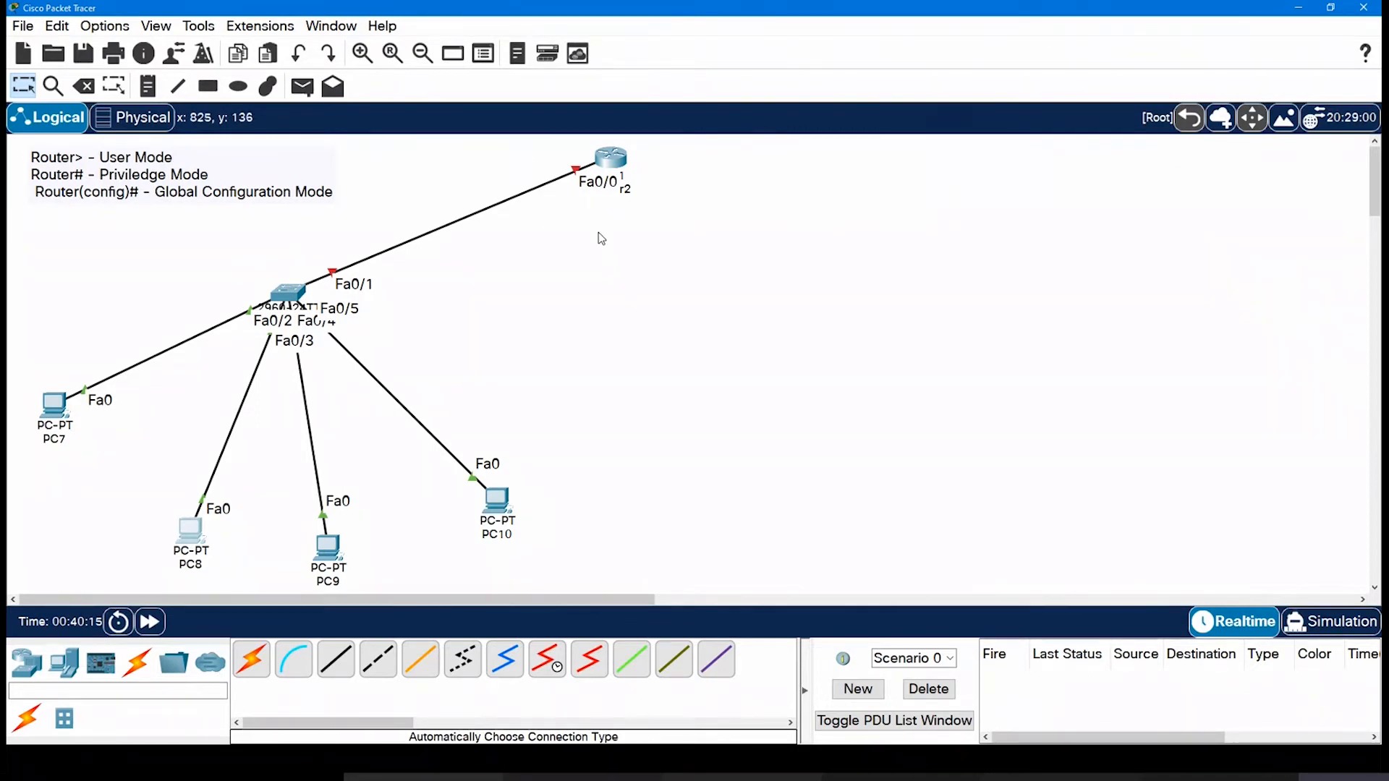
Step: Move Router2 closer to Switch0 and place its narrowed command line window beside the topology, ready for input
mouse_move(617, 162)
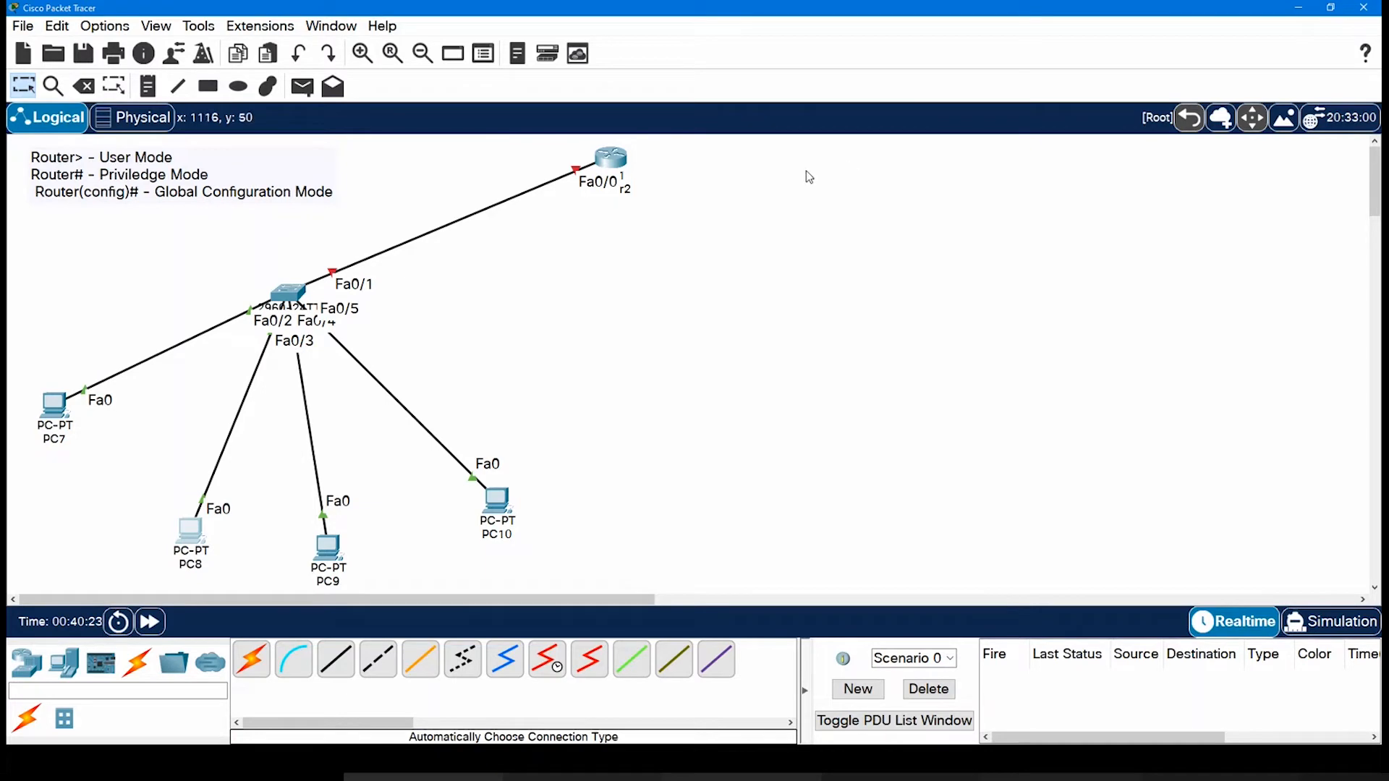
left_click(611, 161)
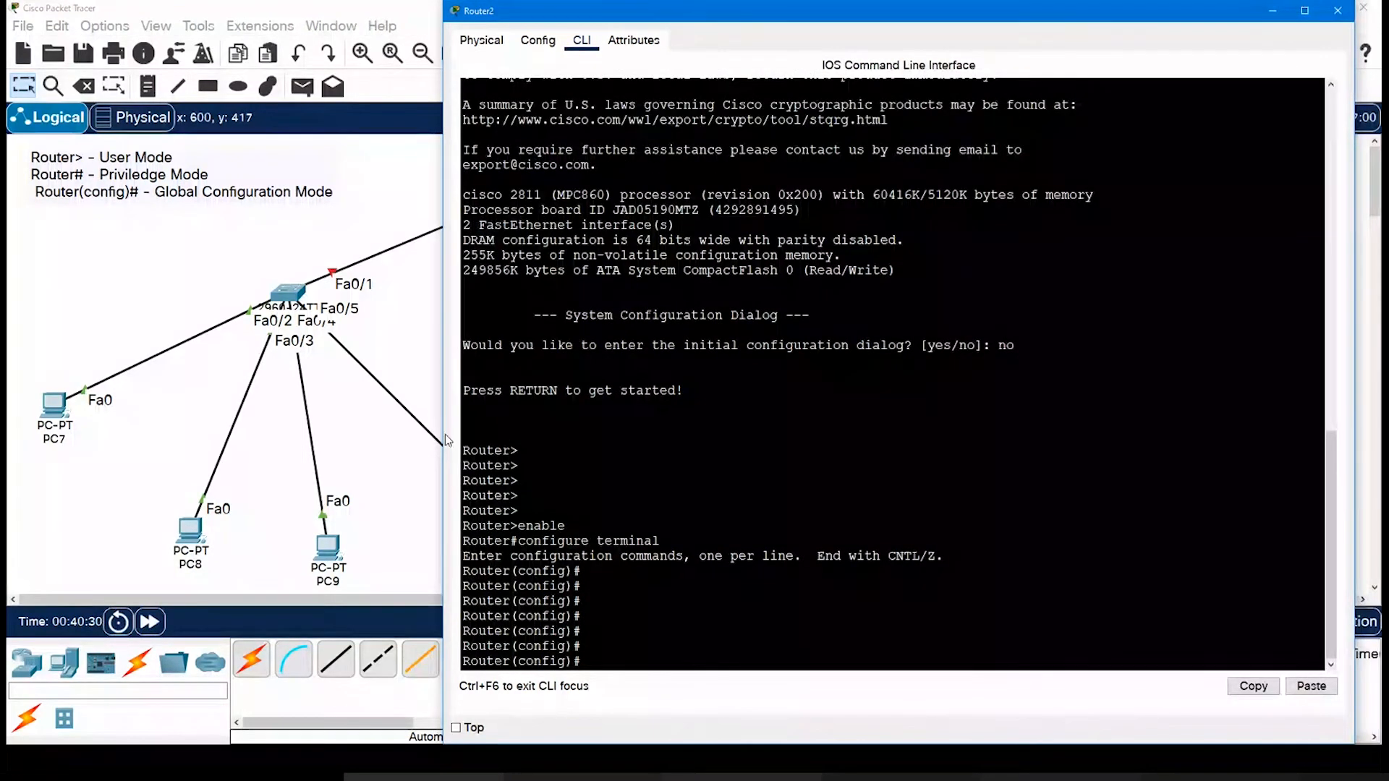
left_click_drag(443, 447, 613, 447)
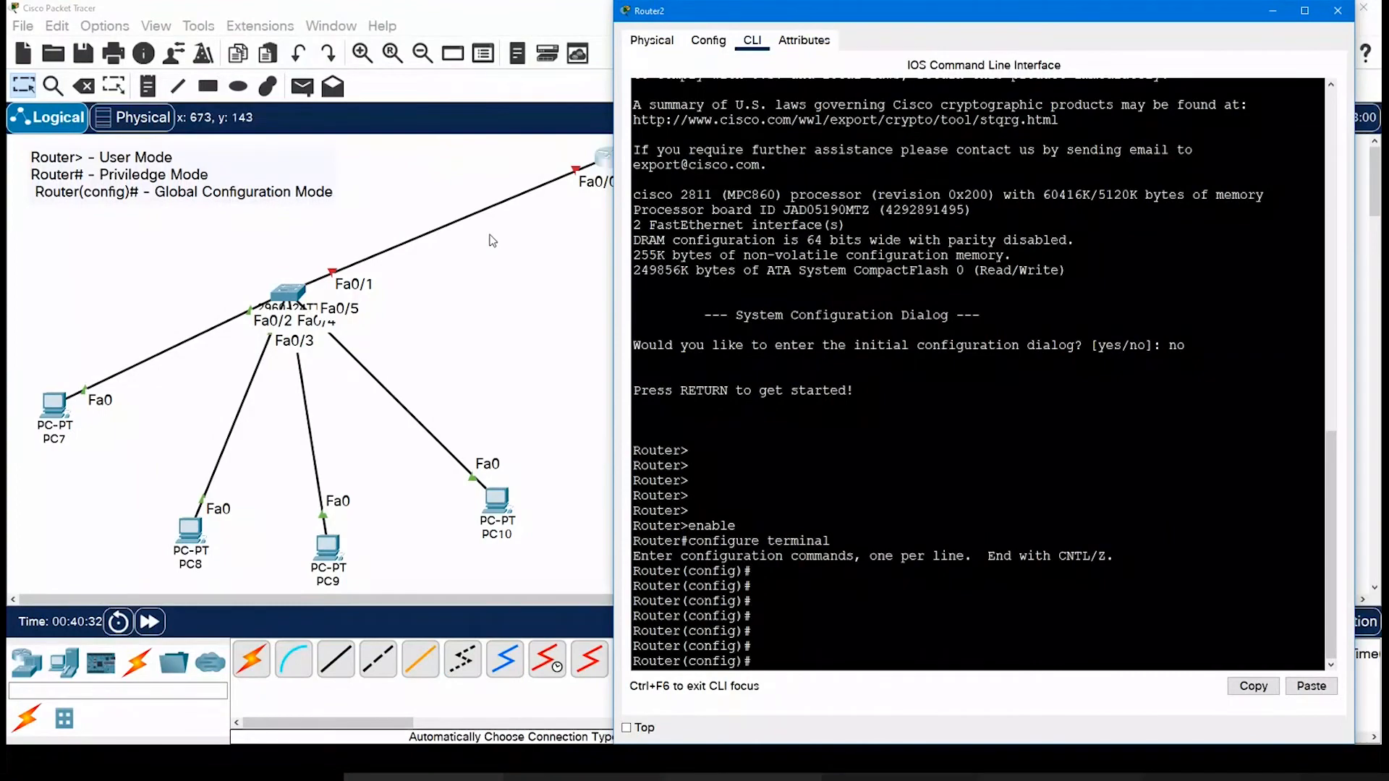
left_click_drag(600, 161, 501, 176)
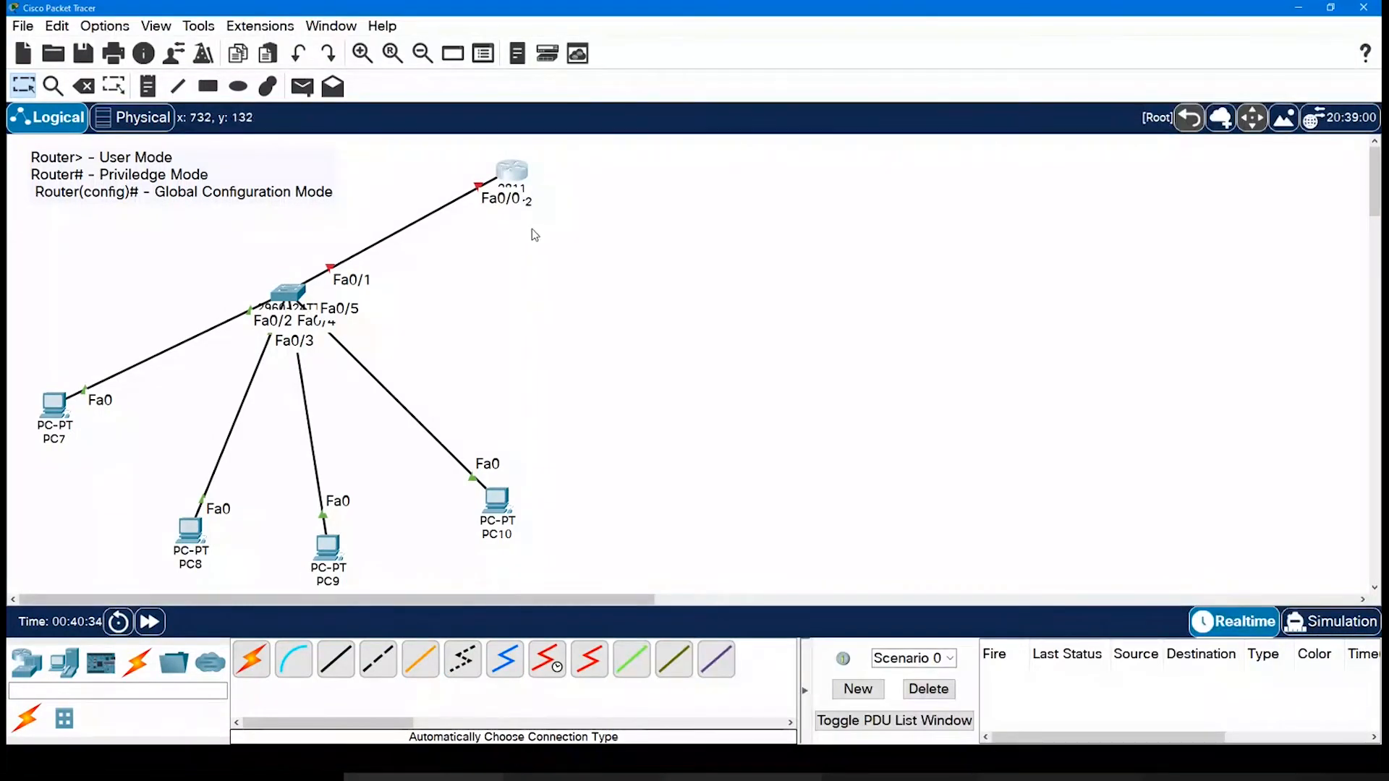
left_click(513, 181)
left_click_drag(1138, 19, 1152, 19)
left_click(881, 643)
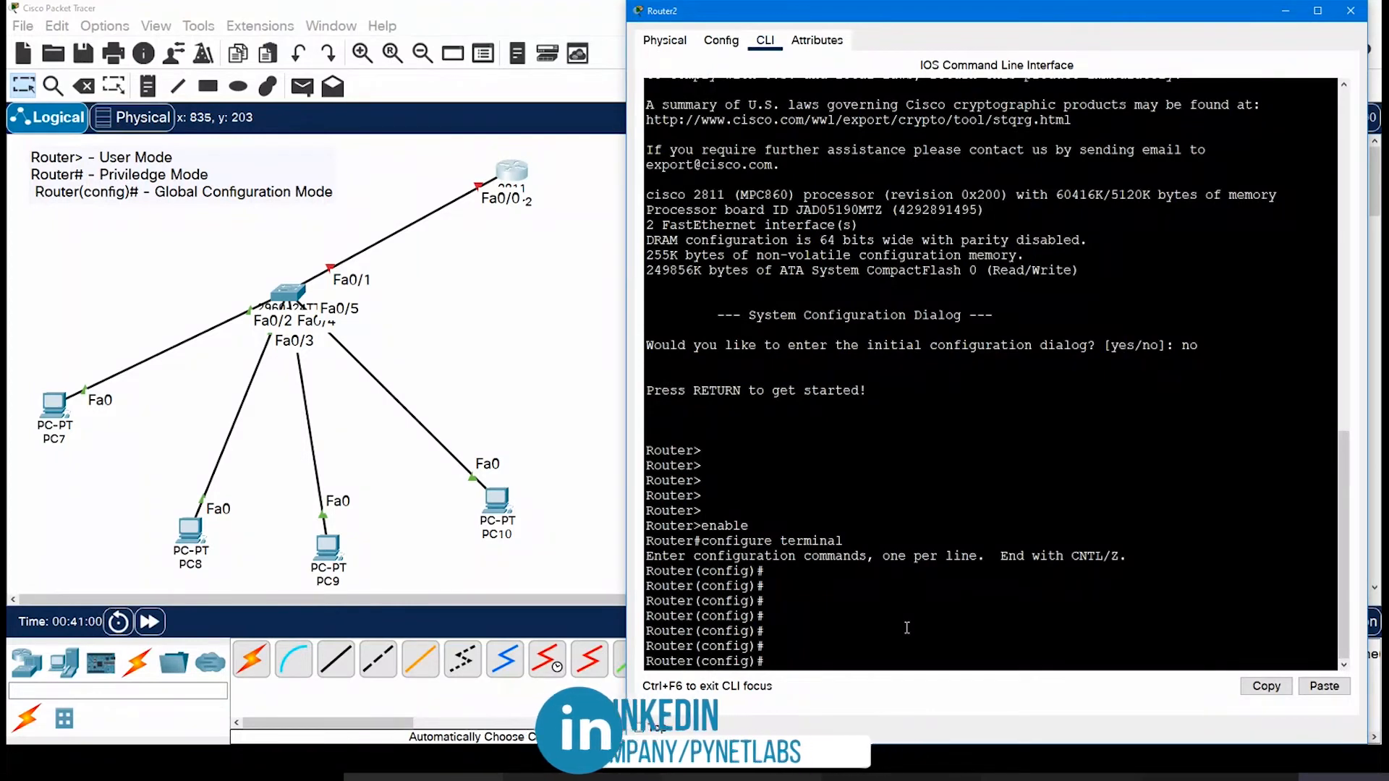
Step: Enter interface configuration mode for fa0/0 on Router2
type("in53")
key("BackSpace")
key("BackSpace")
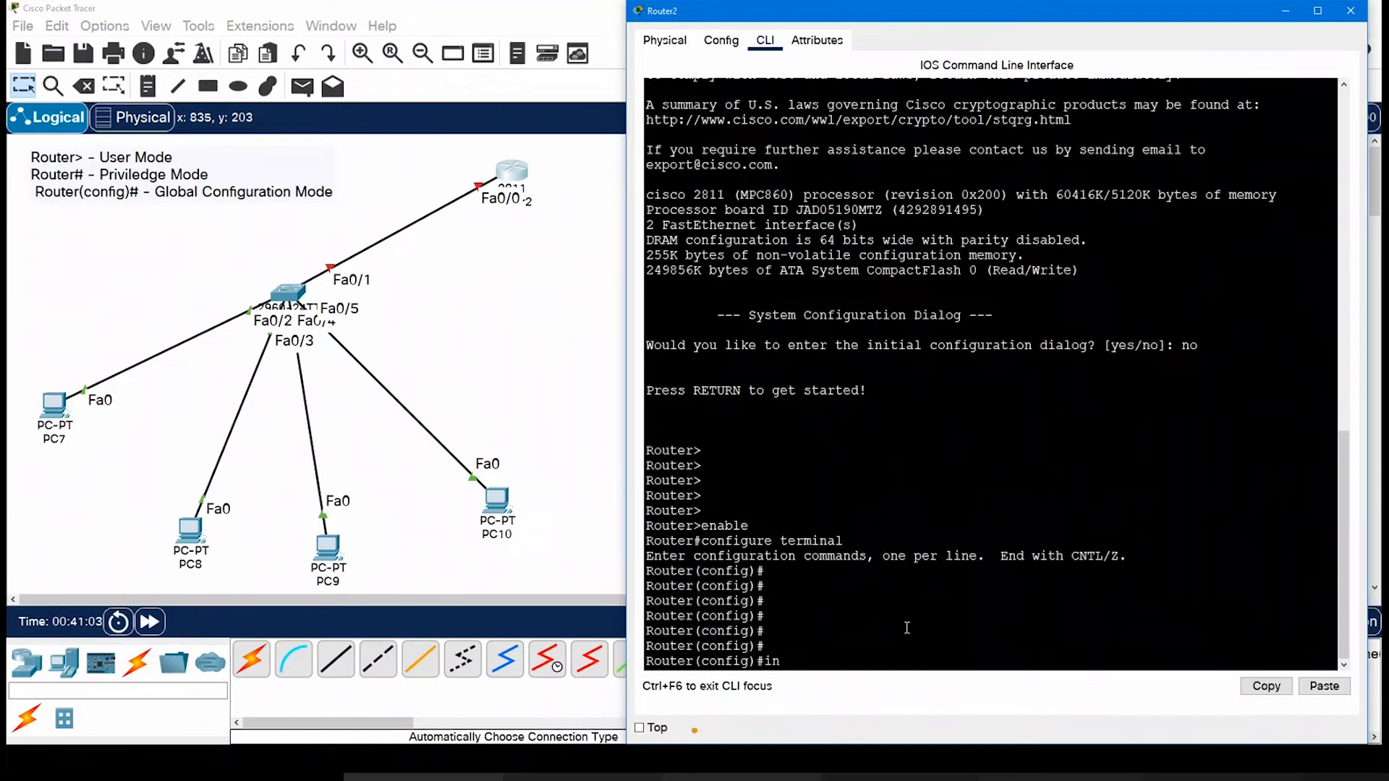
type("terface")
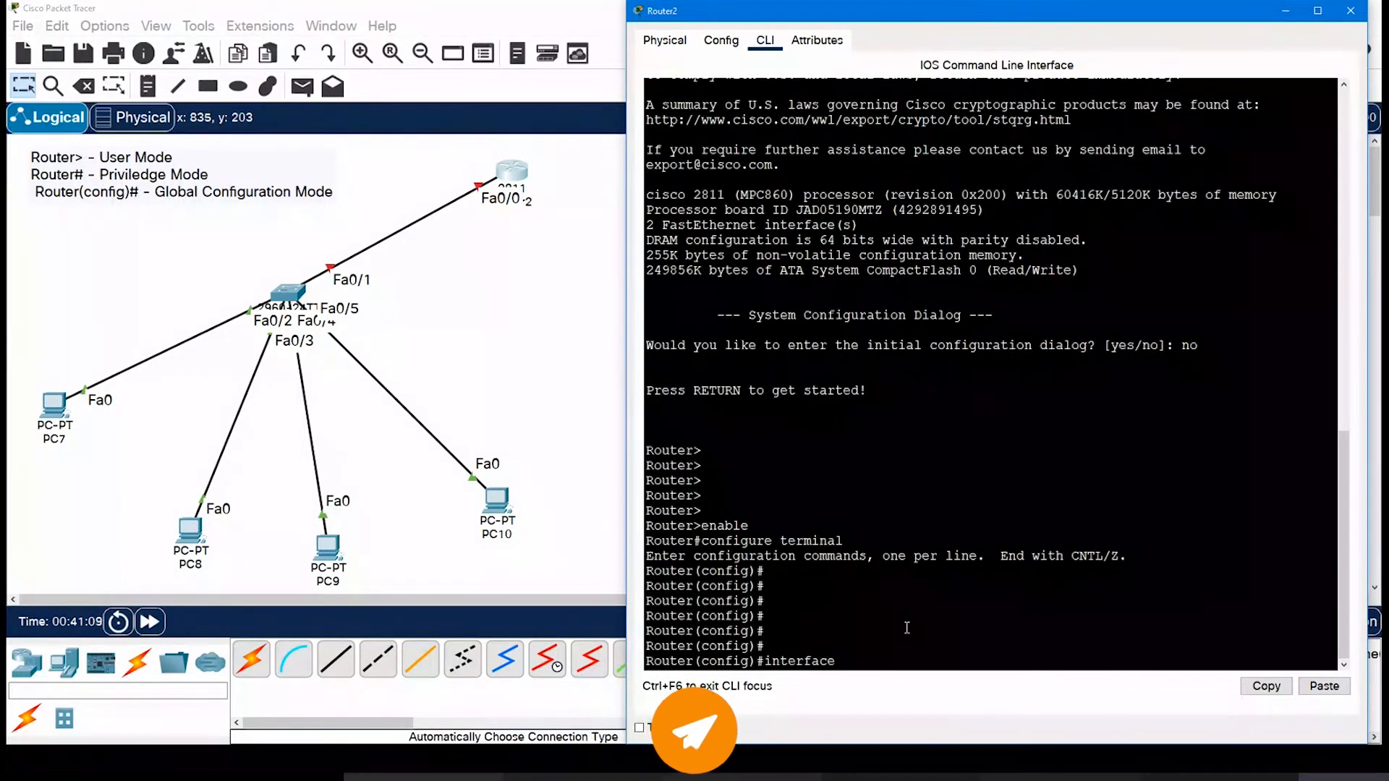
type("fa0/0")
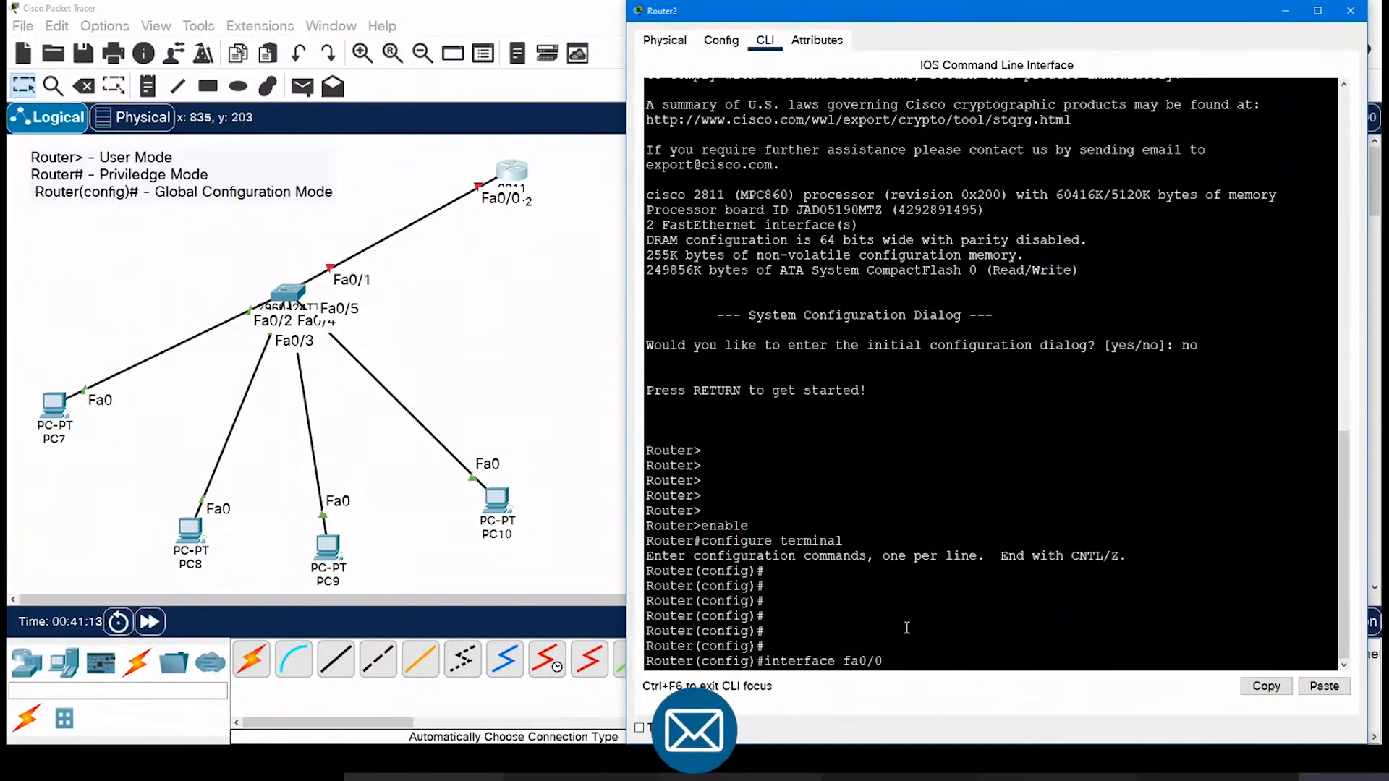
key("Return")
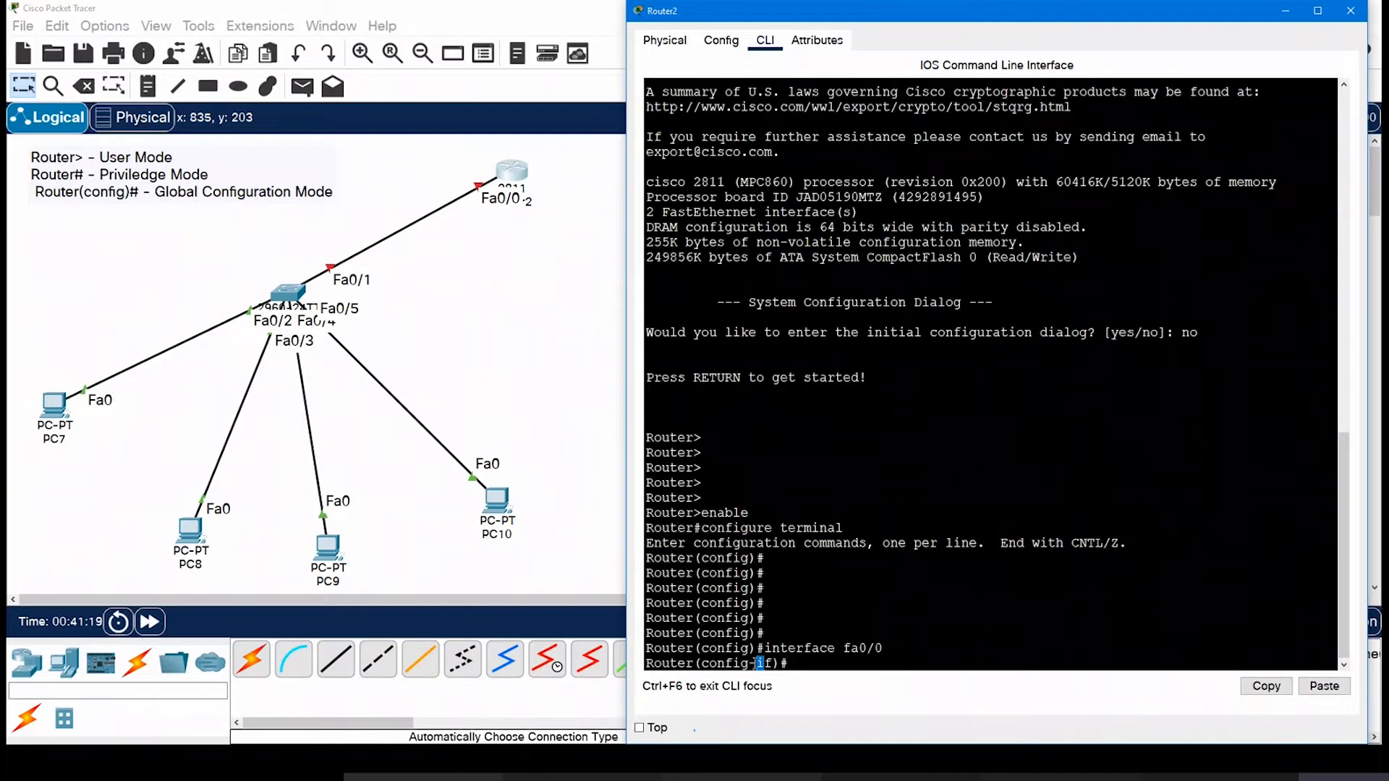
left_click_drag(749, 662, 774, 662)
left_click(771, 663)
left_click_drag(846, 649, 884, 649)
left_click(831, 664)
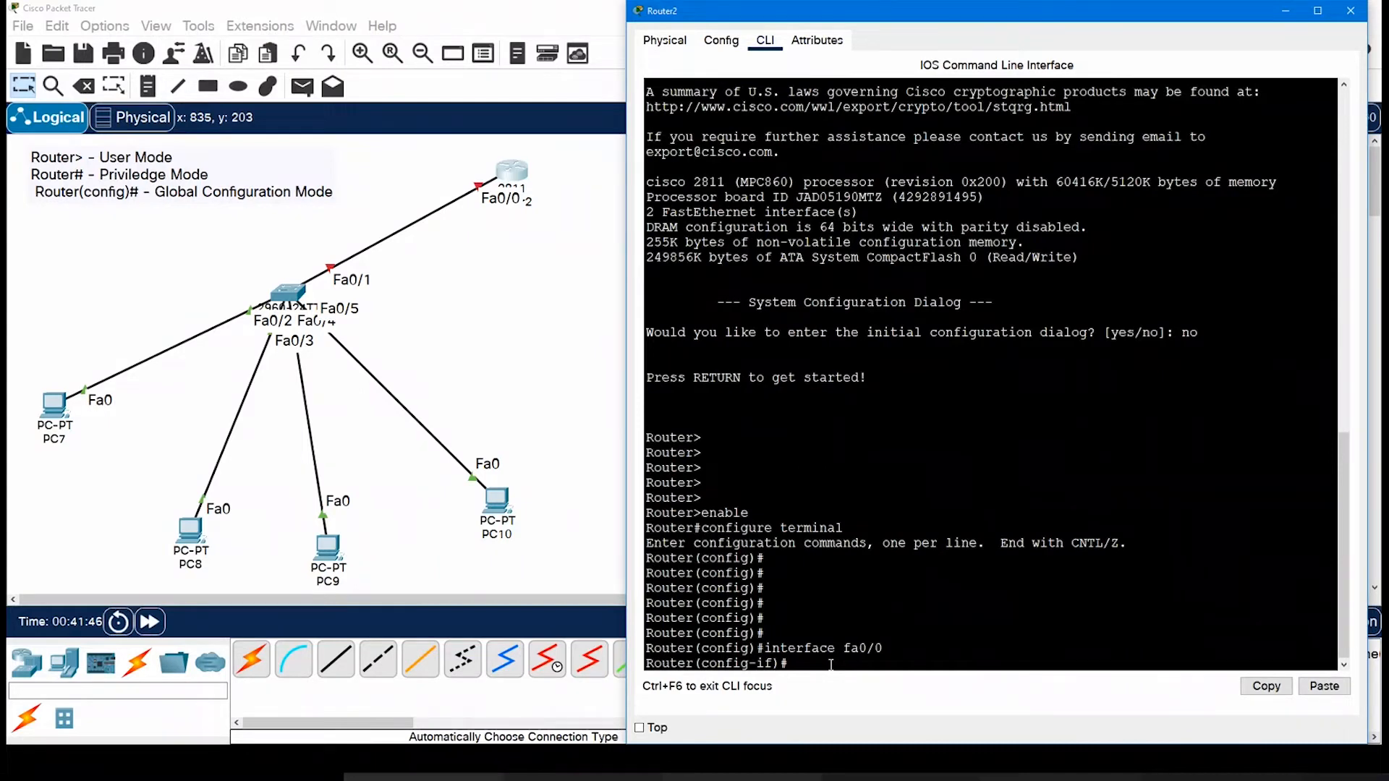
Step: Begin the ip address command for the interface, and place a note reading 192.168.10.1 just below Router2 in the topology
type("ip address")
left_click(1279, 17)
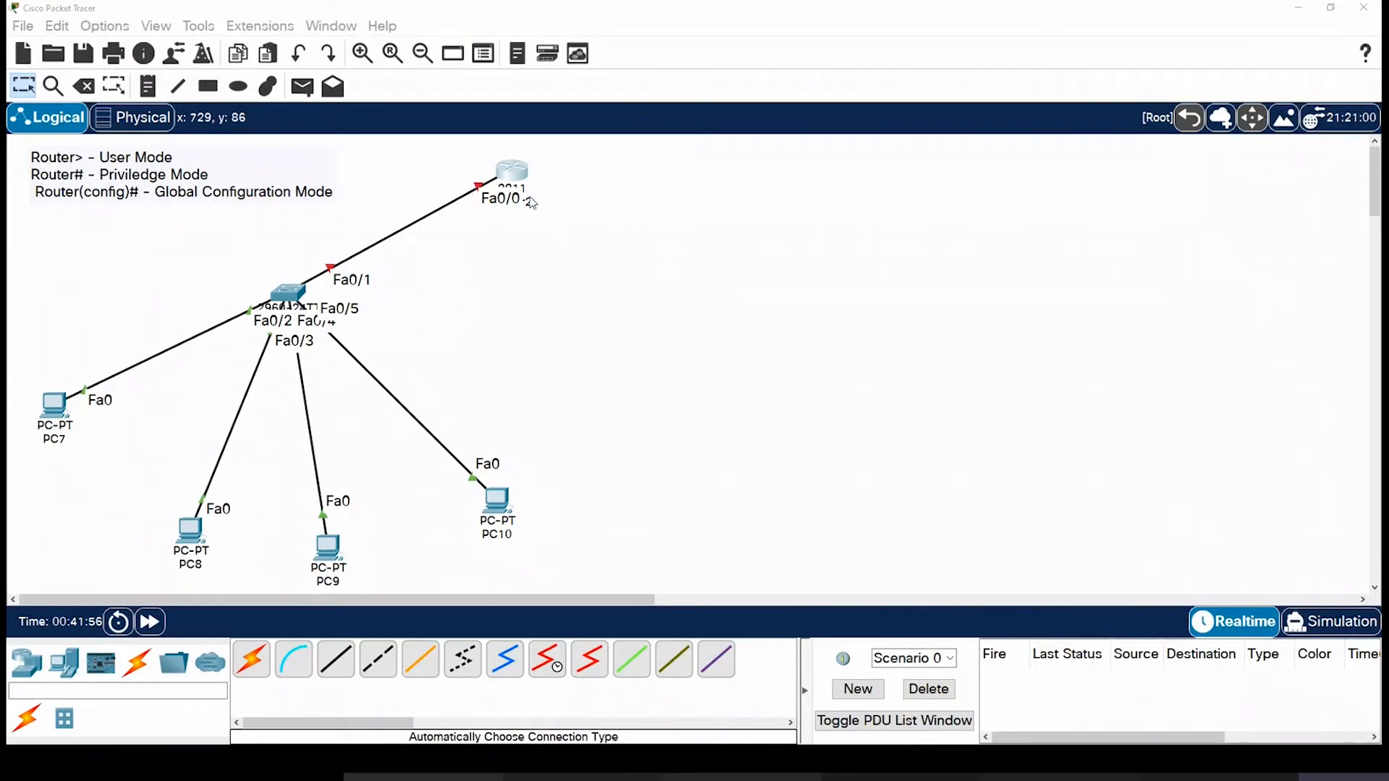
left_click(564, 202)
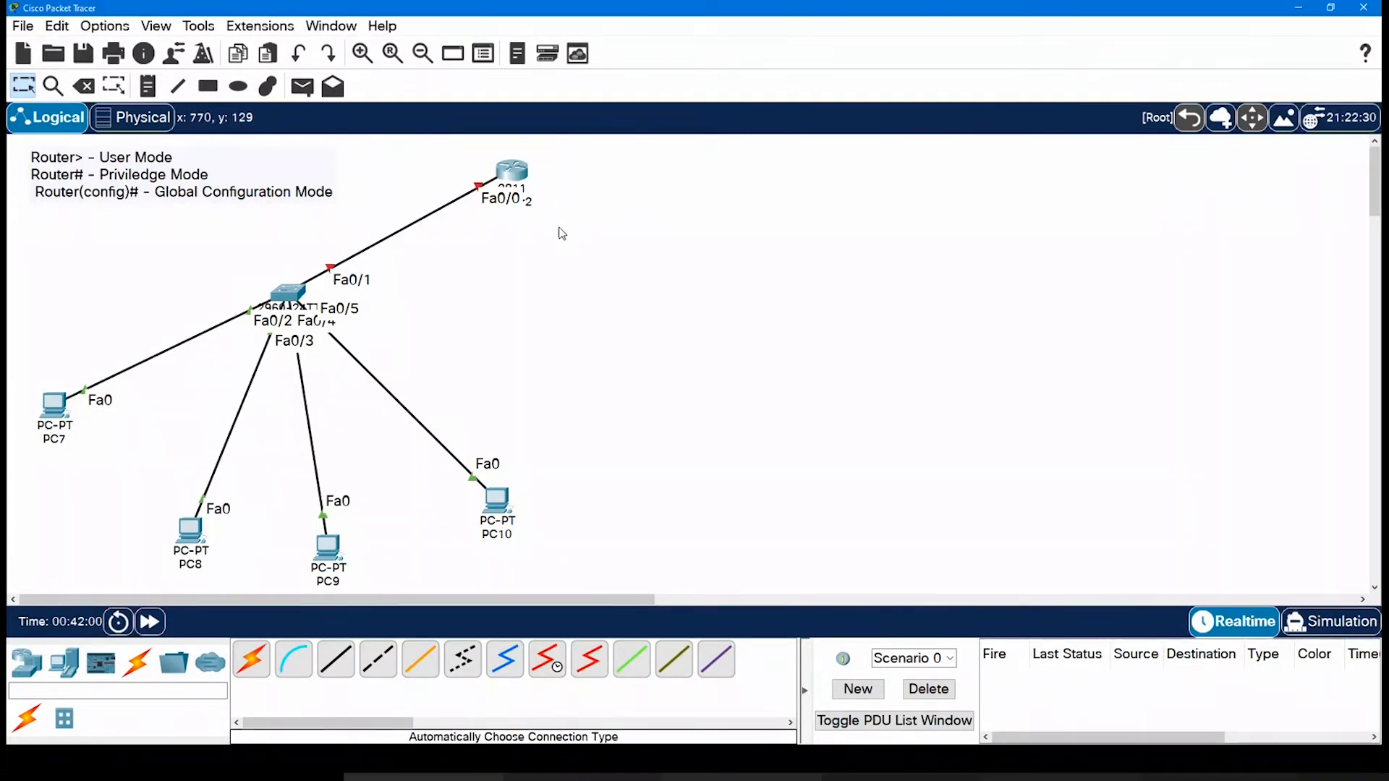
key("n")
left_click(476, 225)
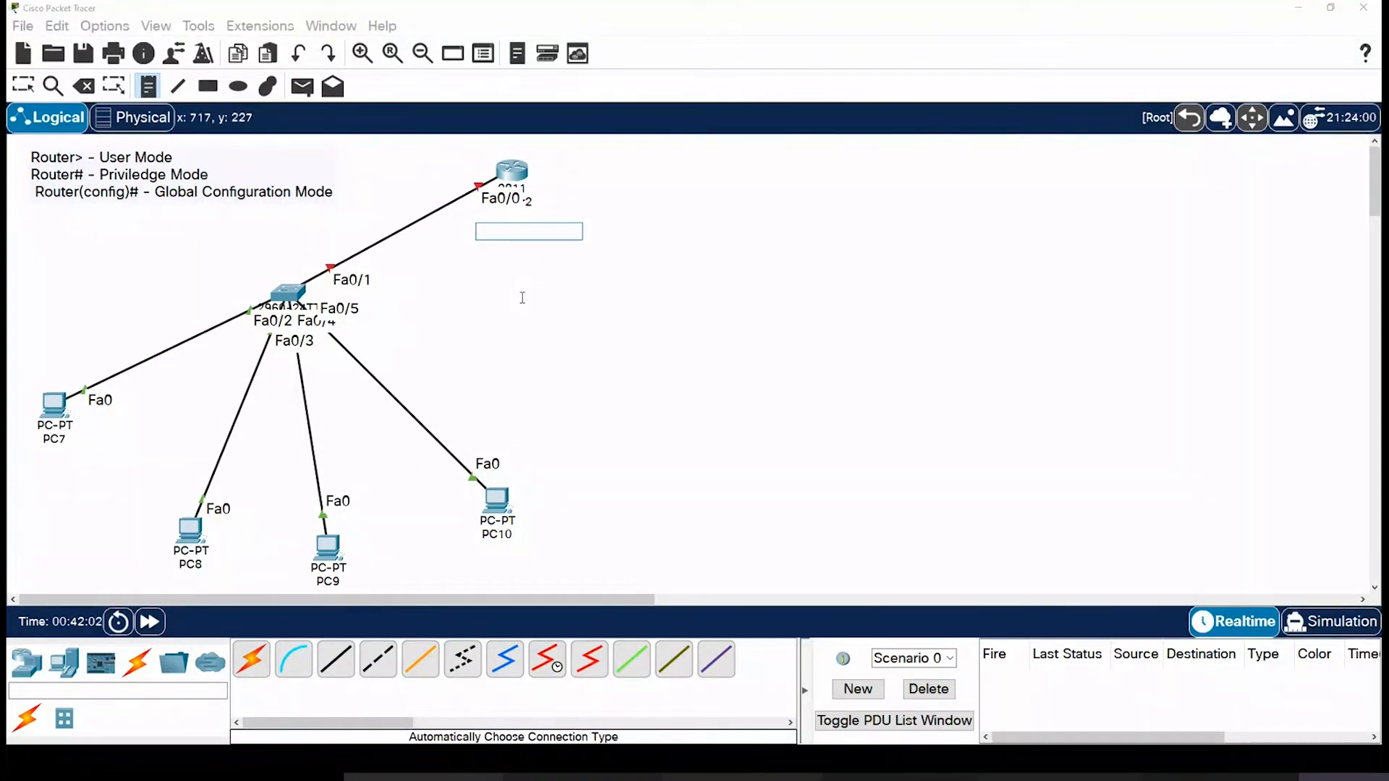
type("192.168.10.1")
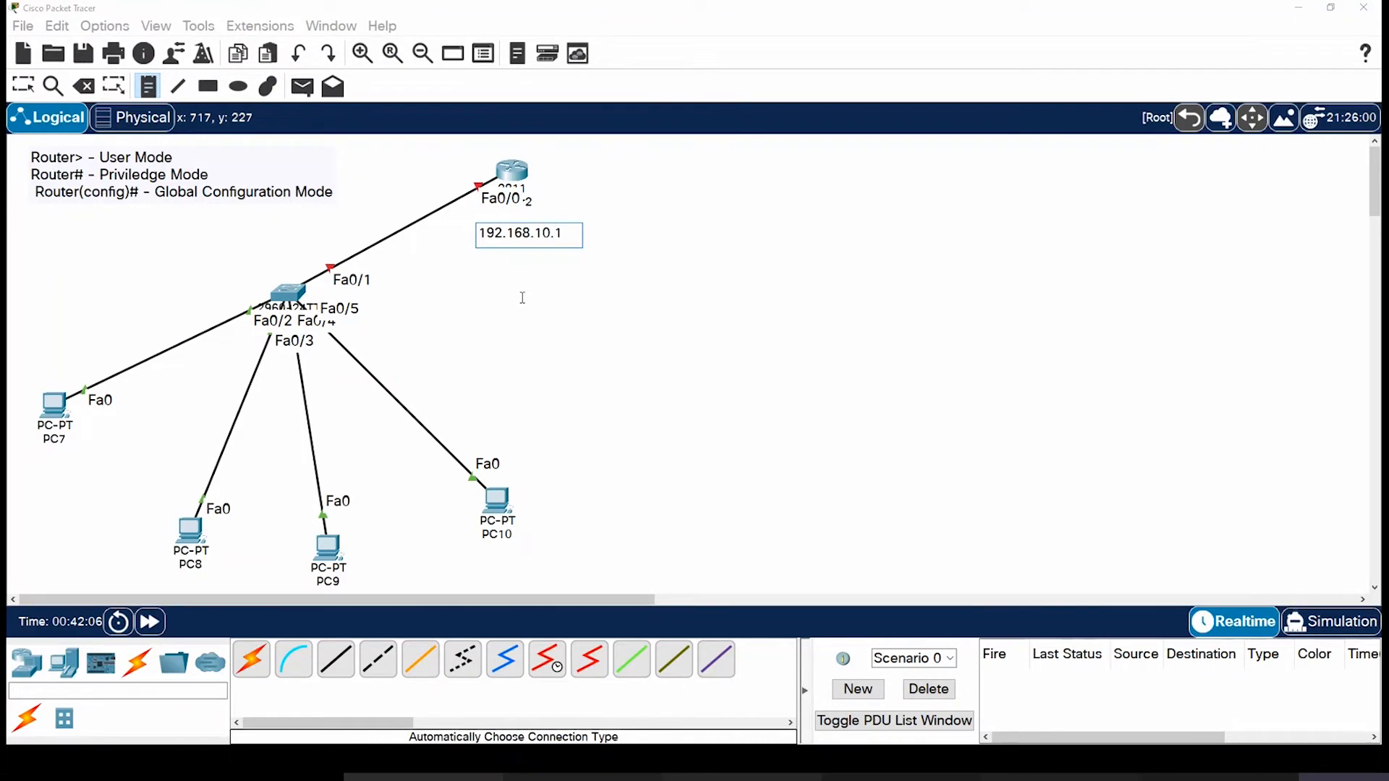
left_click(522, 298)
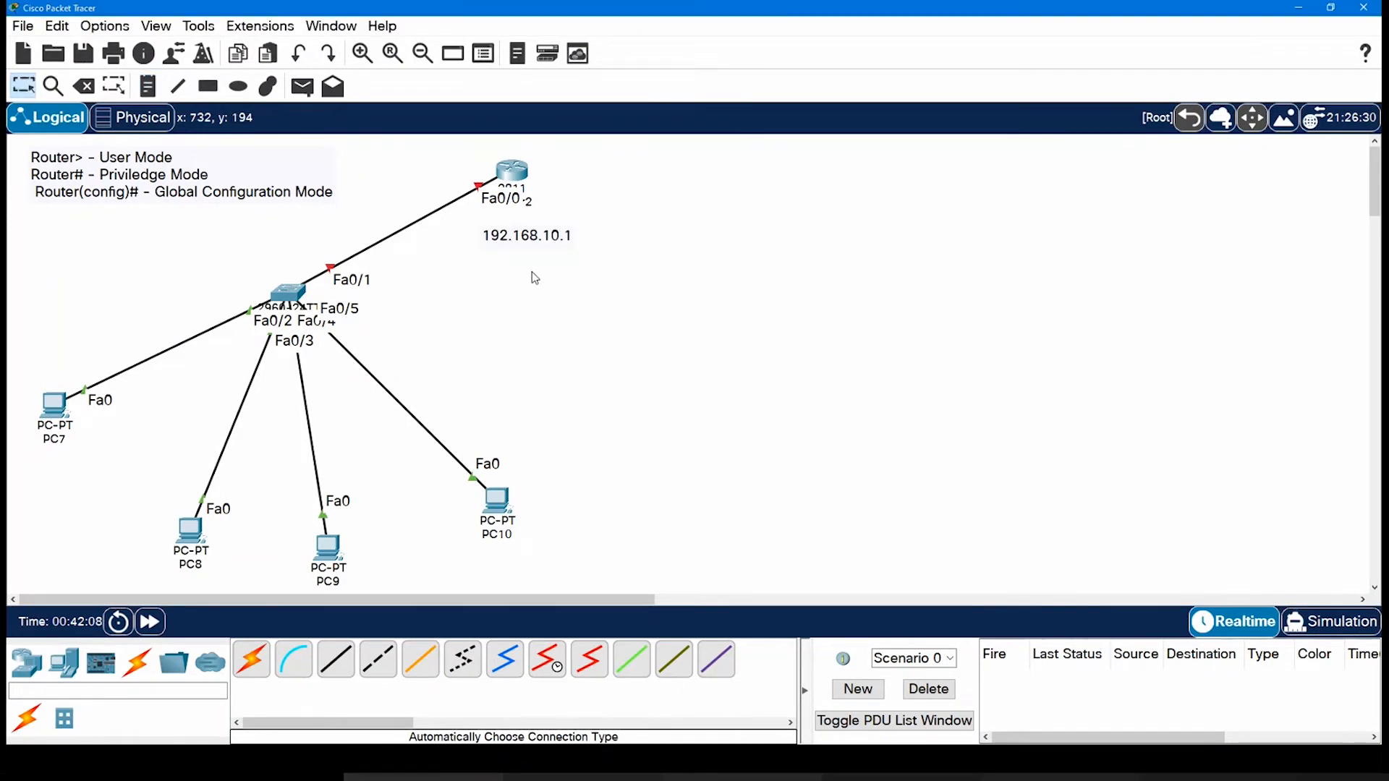
left_click_drag(528, 239, 504, 222)
left_click(548, 287)
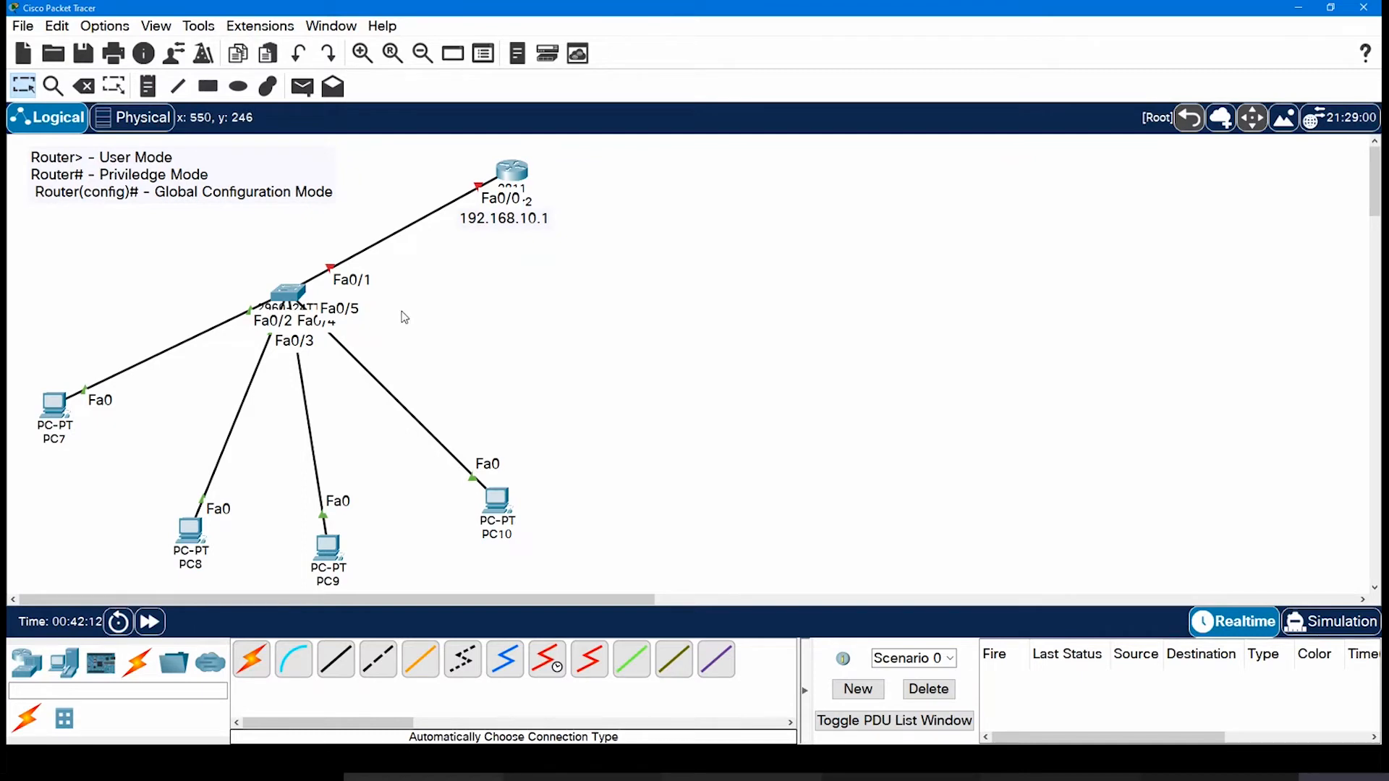
Step: Add a note reading 192.168.10.0 255.255.255.0 beside the Router2 link and move the 192.168.10.1 note directly above it
key("n")
left_click(584, 253)
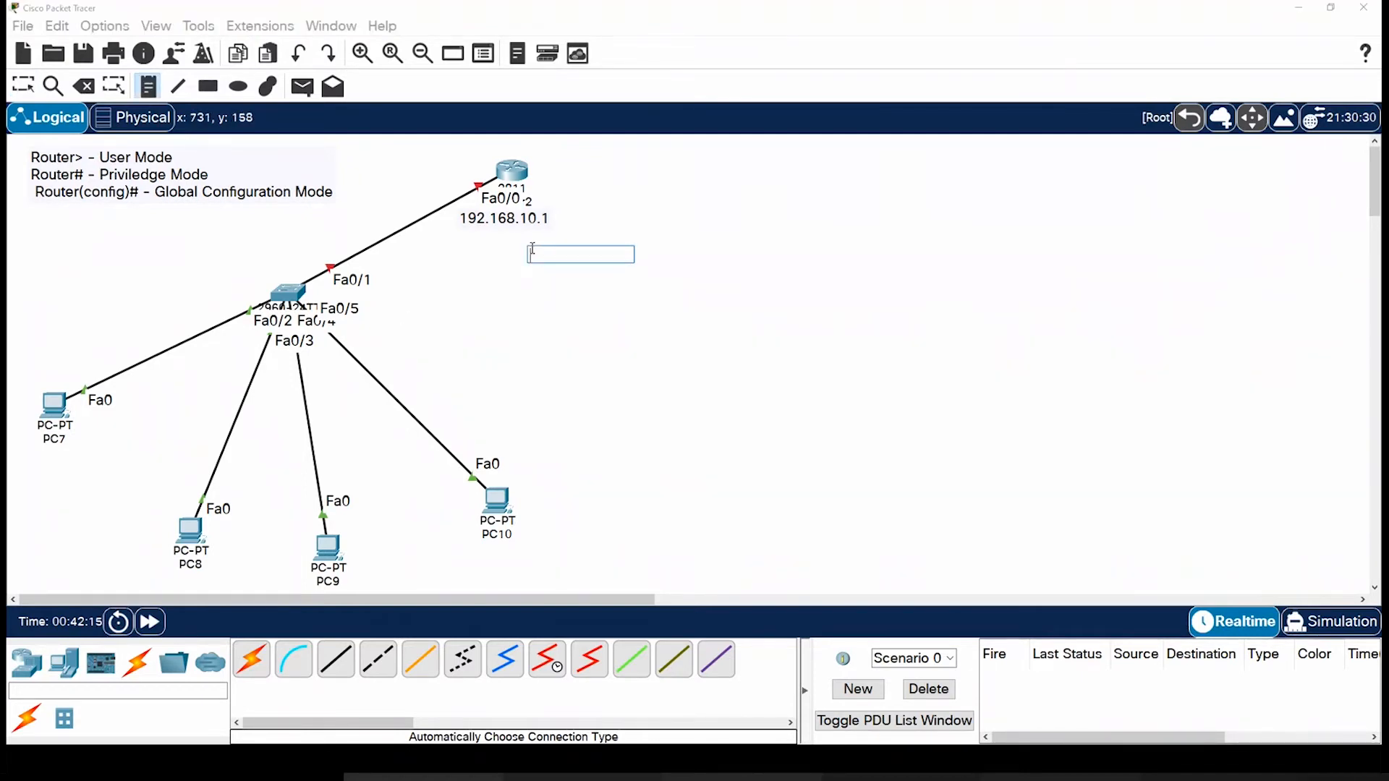
type("192.168")
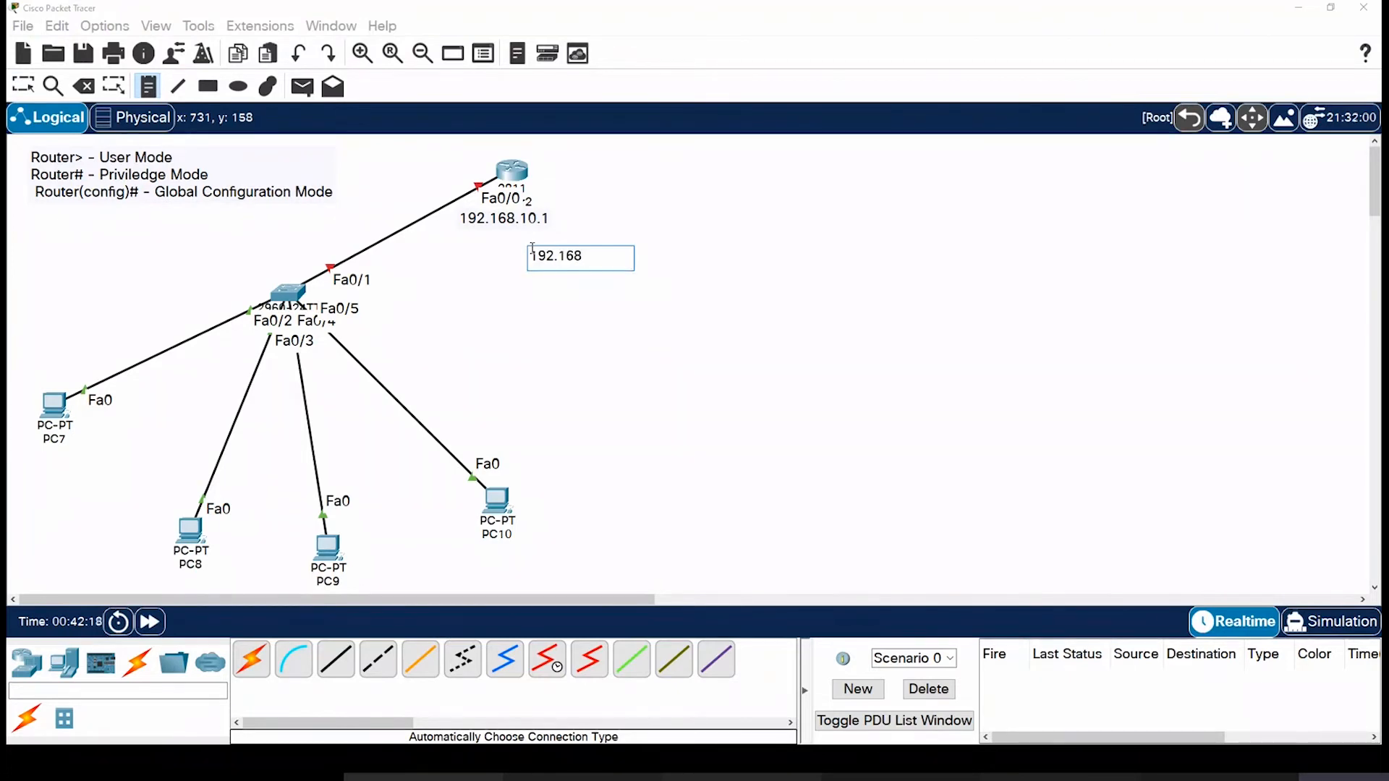
type(".10.0")
key("Return")
type("255.")
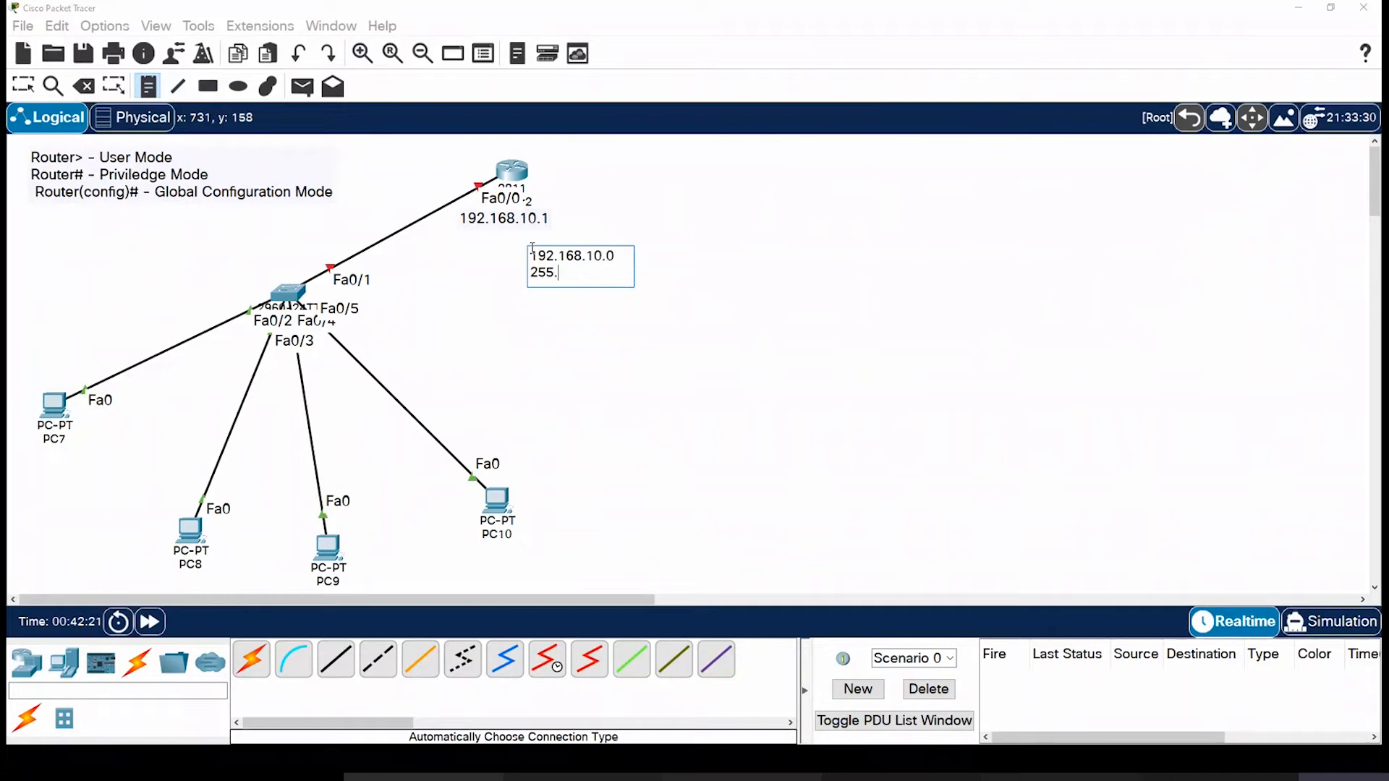
type("255.255.0")
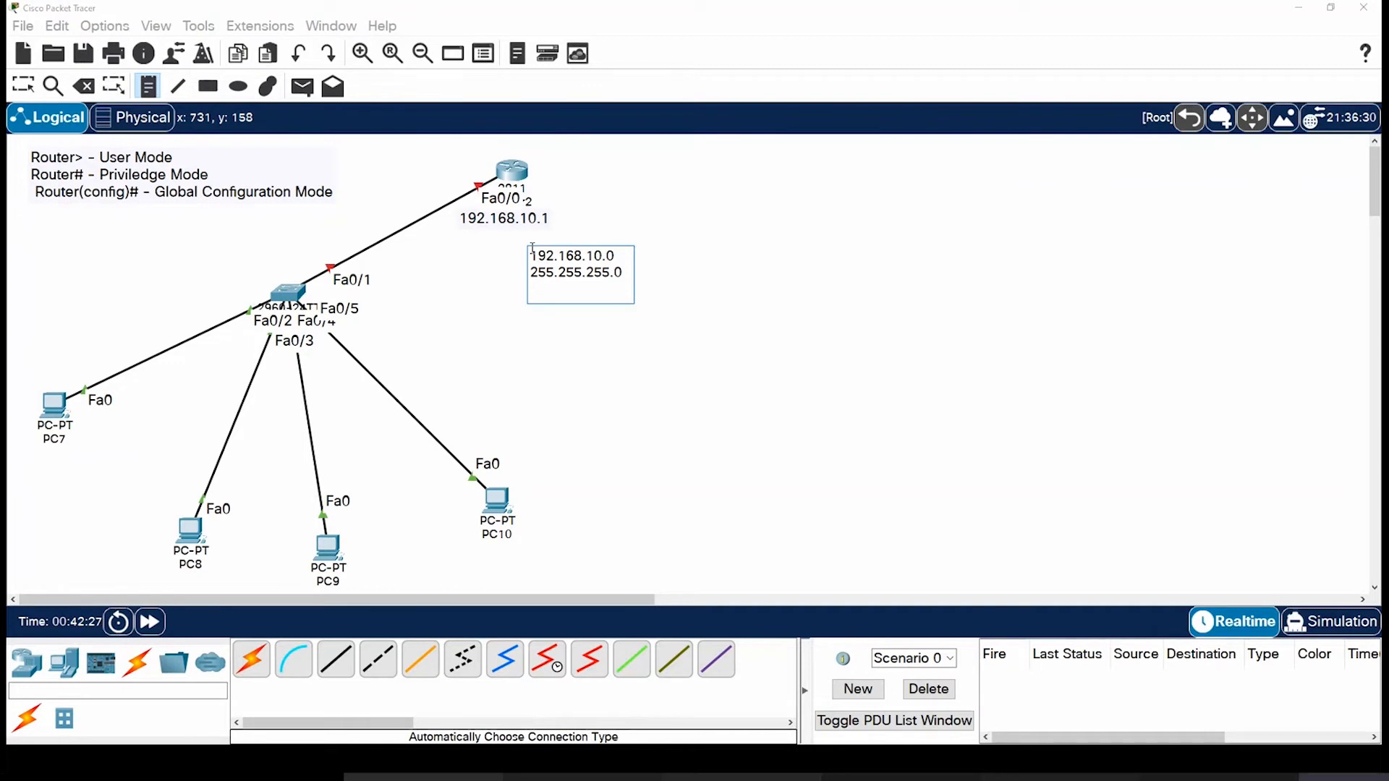
left_click(533, 253)
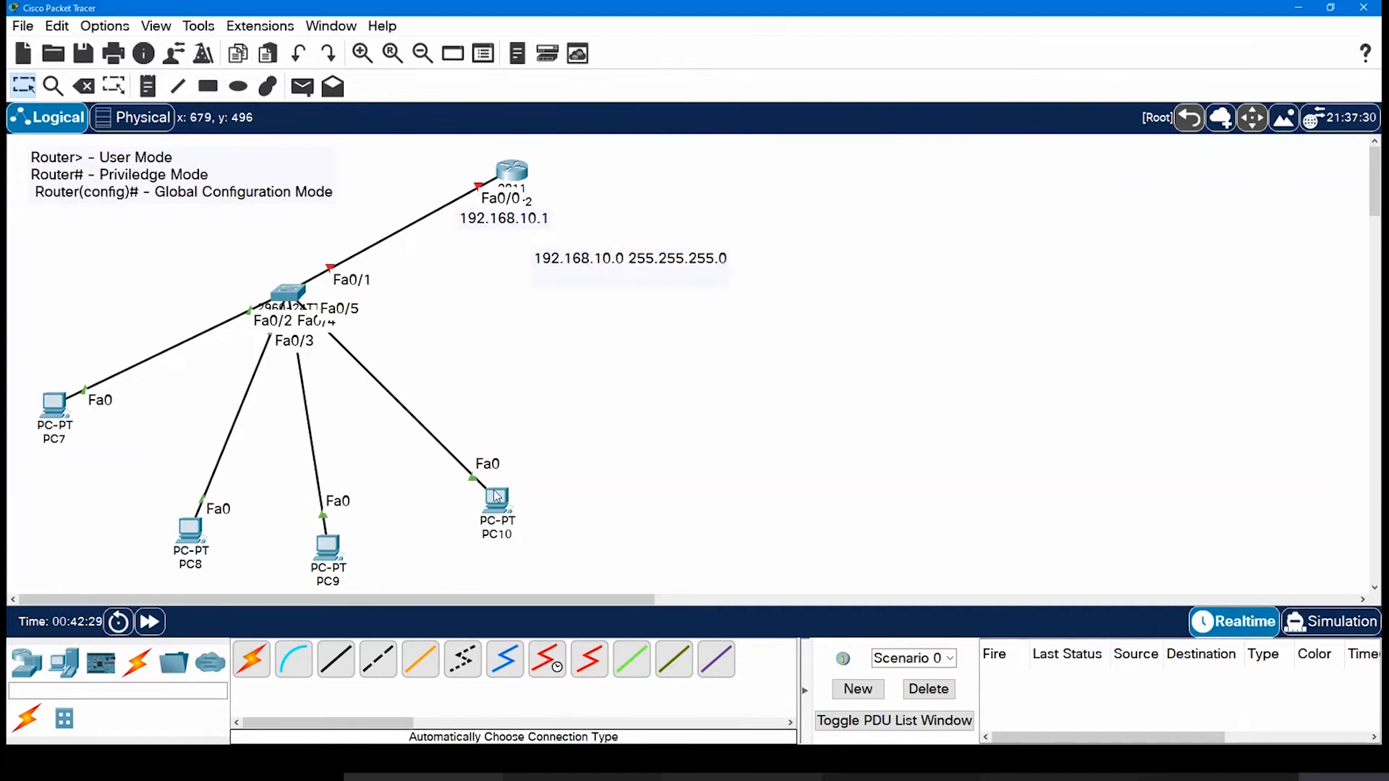
left_click_drag(528, 220, 654, 242)
Step: Reopen Router2's command line window, narrow it and move it up so the address notes stay uncovered
left_click(511, 171)
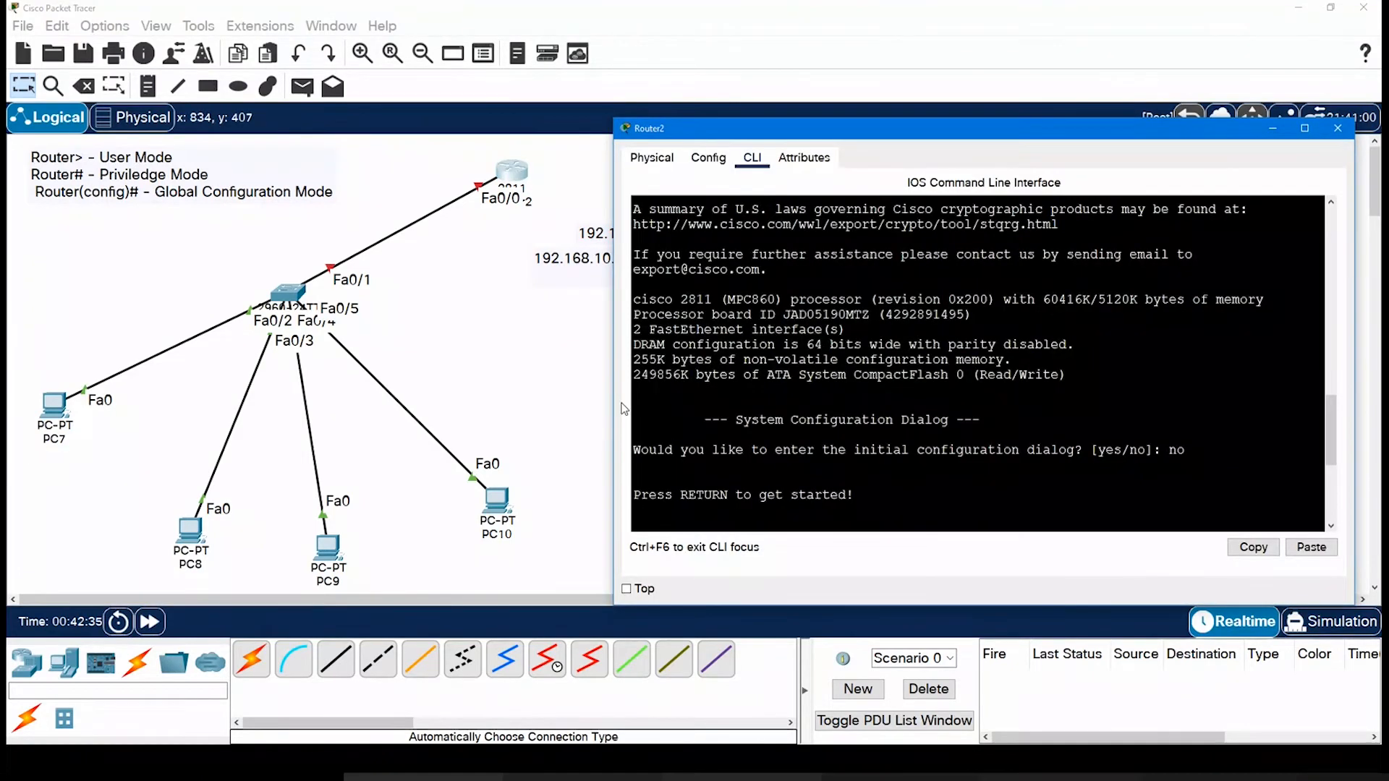
left_click_drag(614, 403, 746, 403)
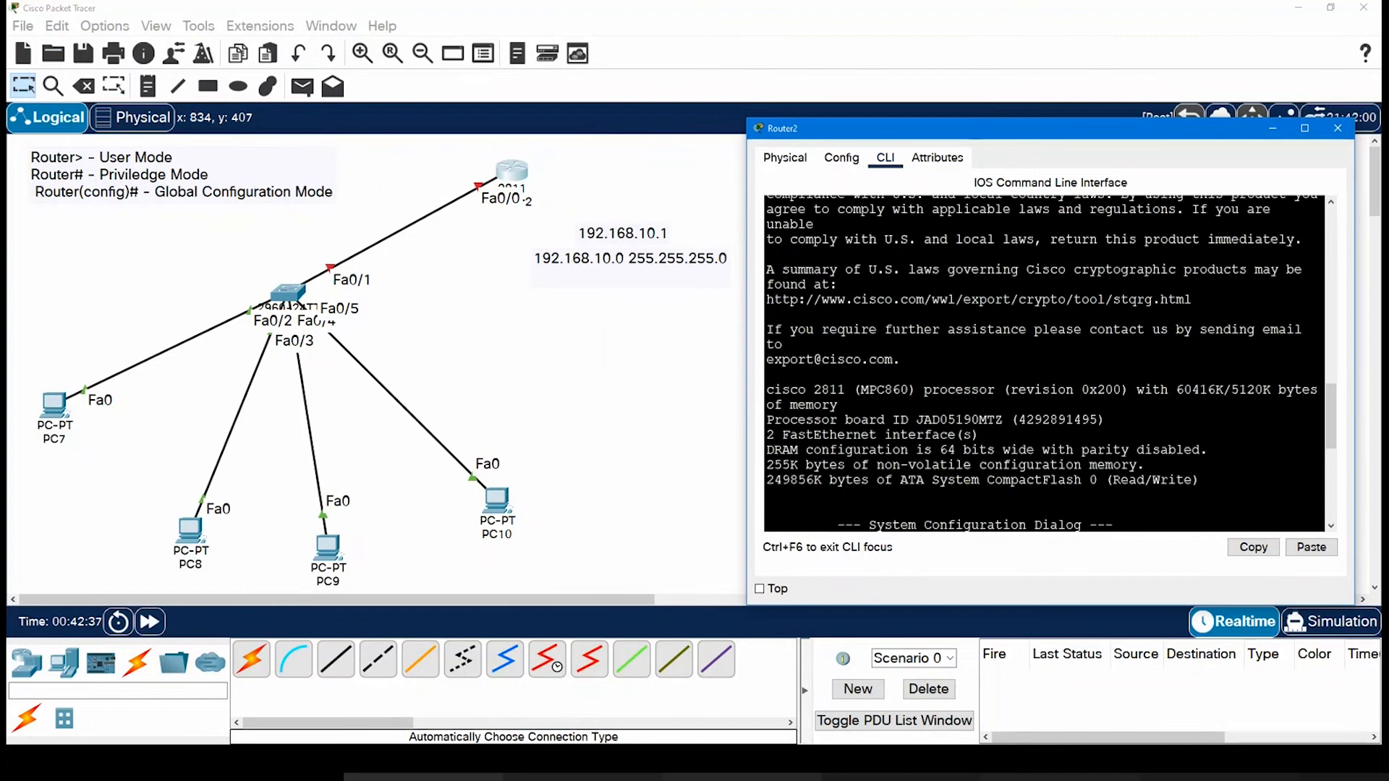
left_click_drag(1002, 120, 1002, 4)
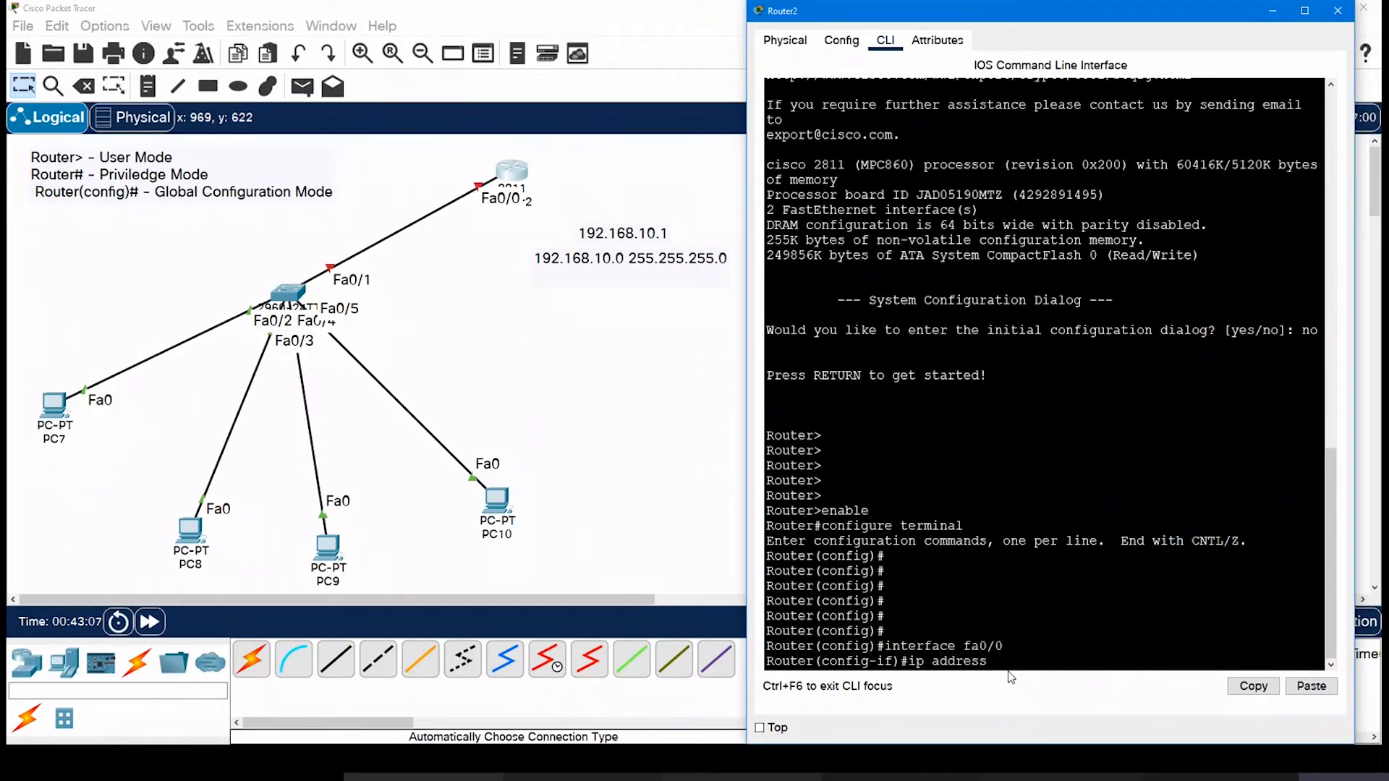
Step: Assign IP address 192.168.10.1 with mask 255.255.255.0 to interface fa0/0 and enable it with no shutdown
type("192.168.10.1")
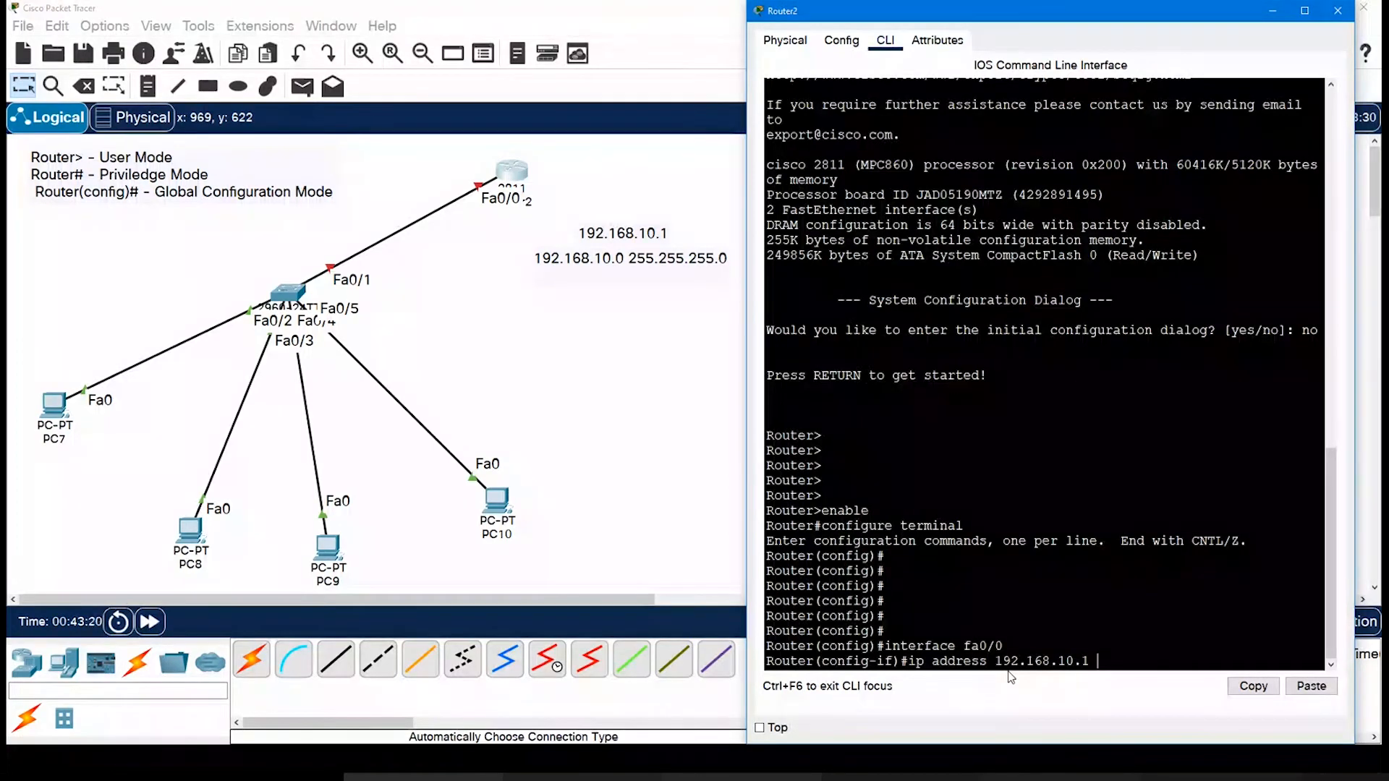
type("255")
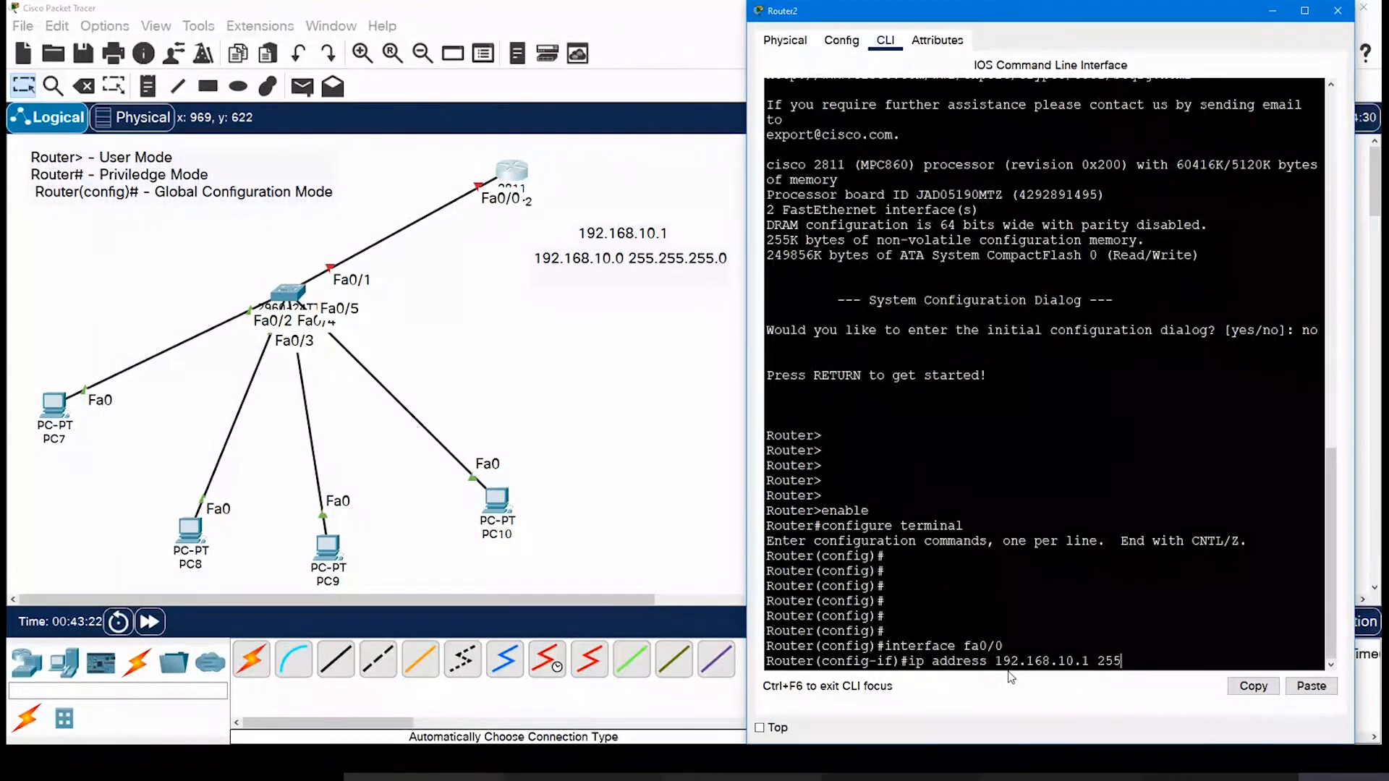
type(".255.255.0")
key("Return")
type("nfig-if)#no sh")
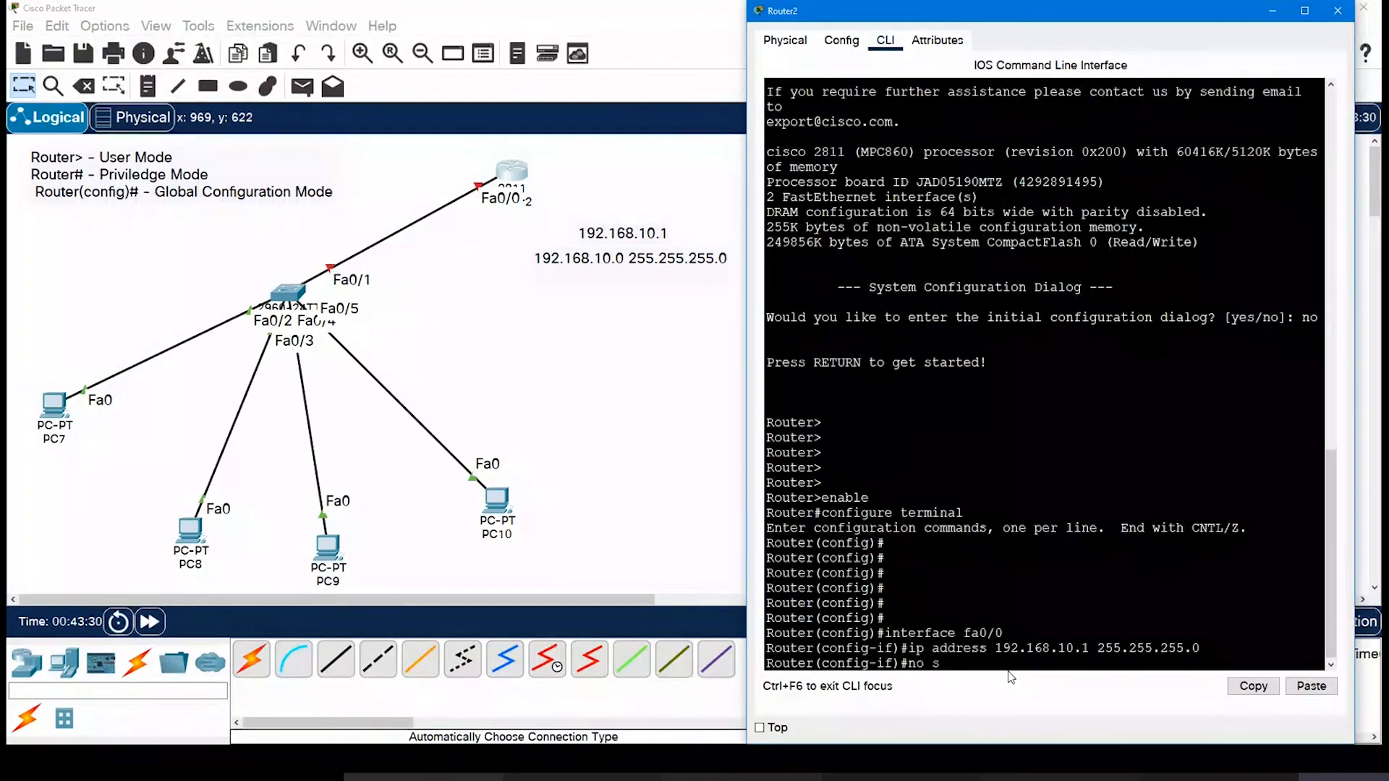
type("utdown")
key("Return")
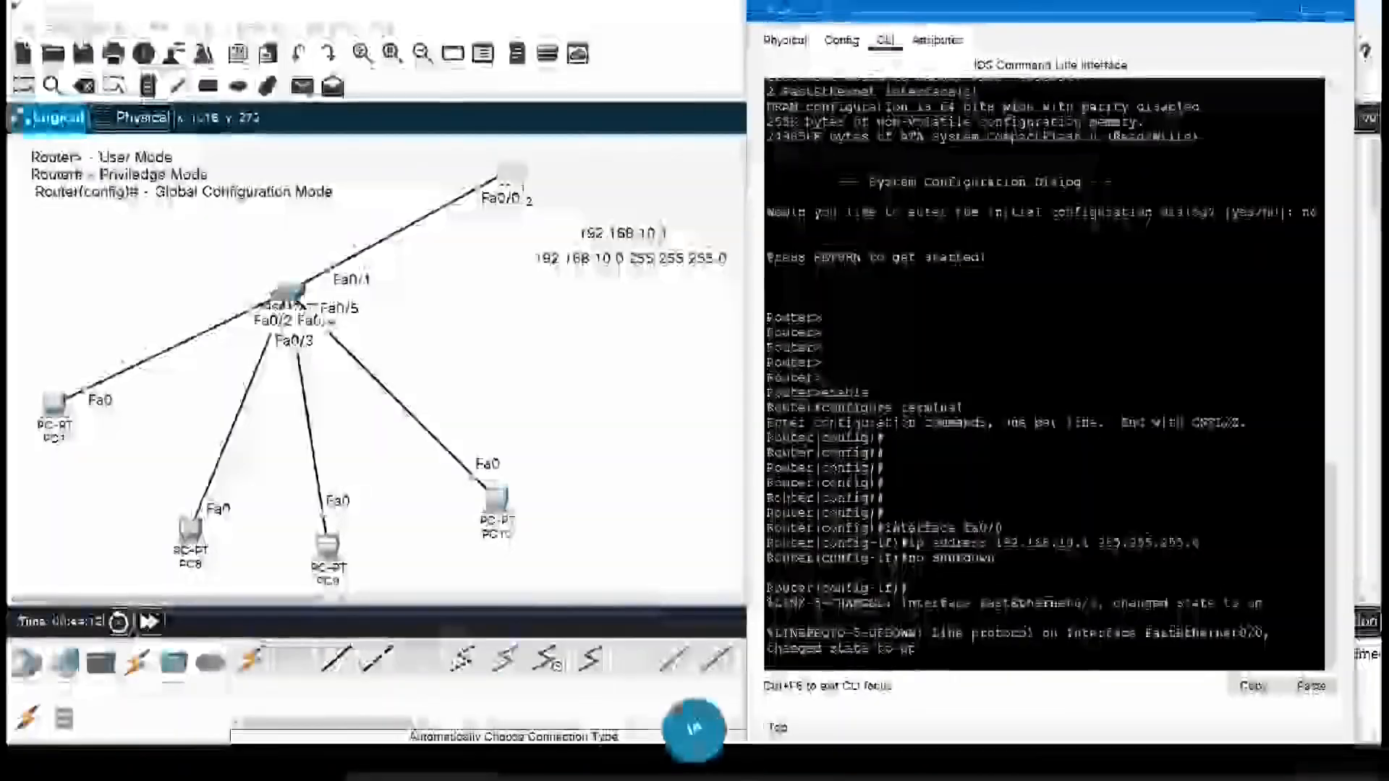
left_click_drag(892, 529, 1005, 529)
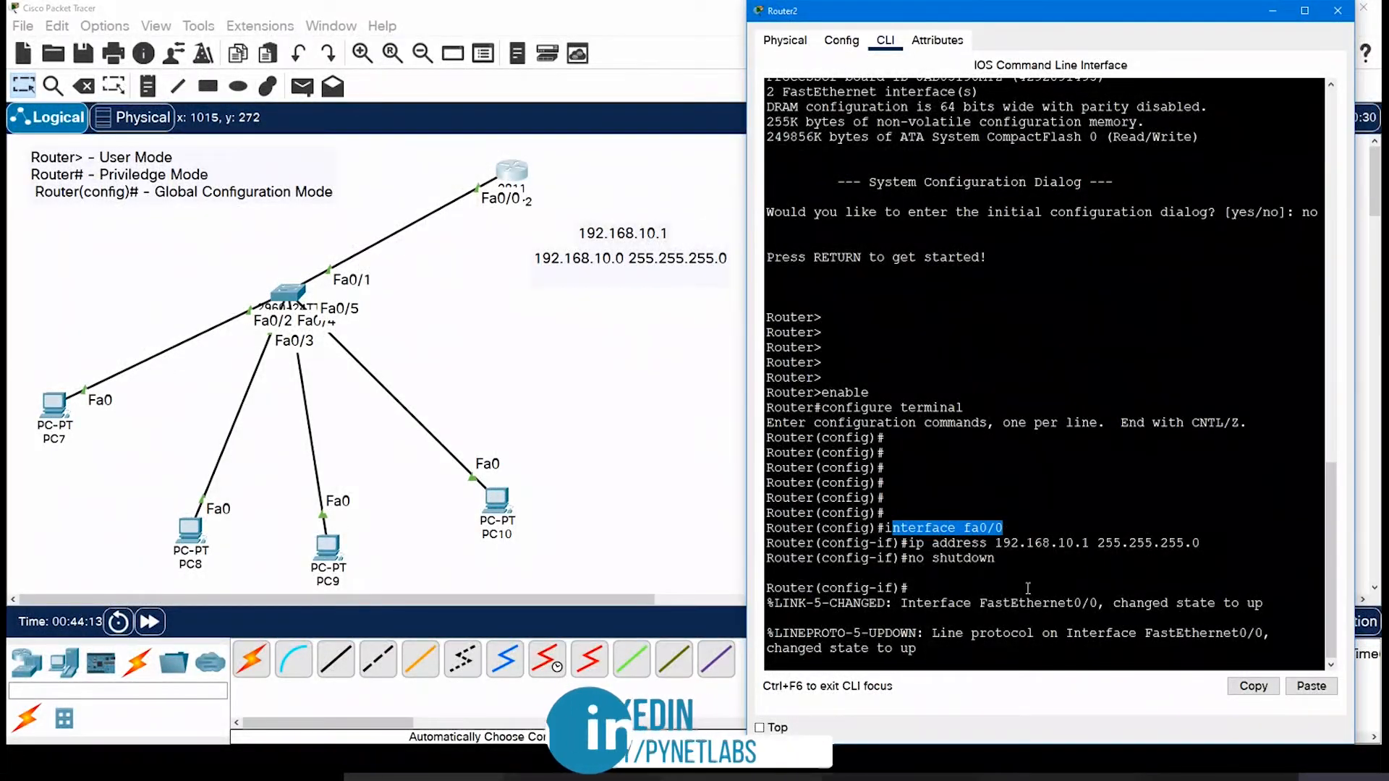
left_click(1027, 607)
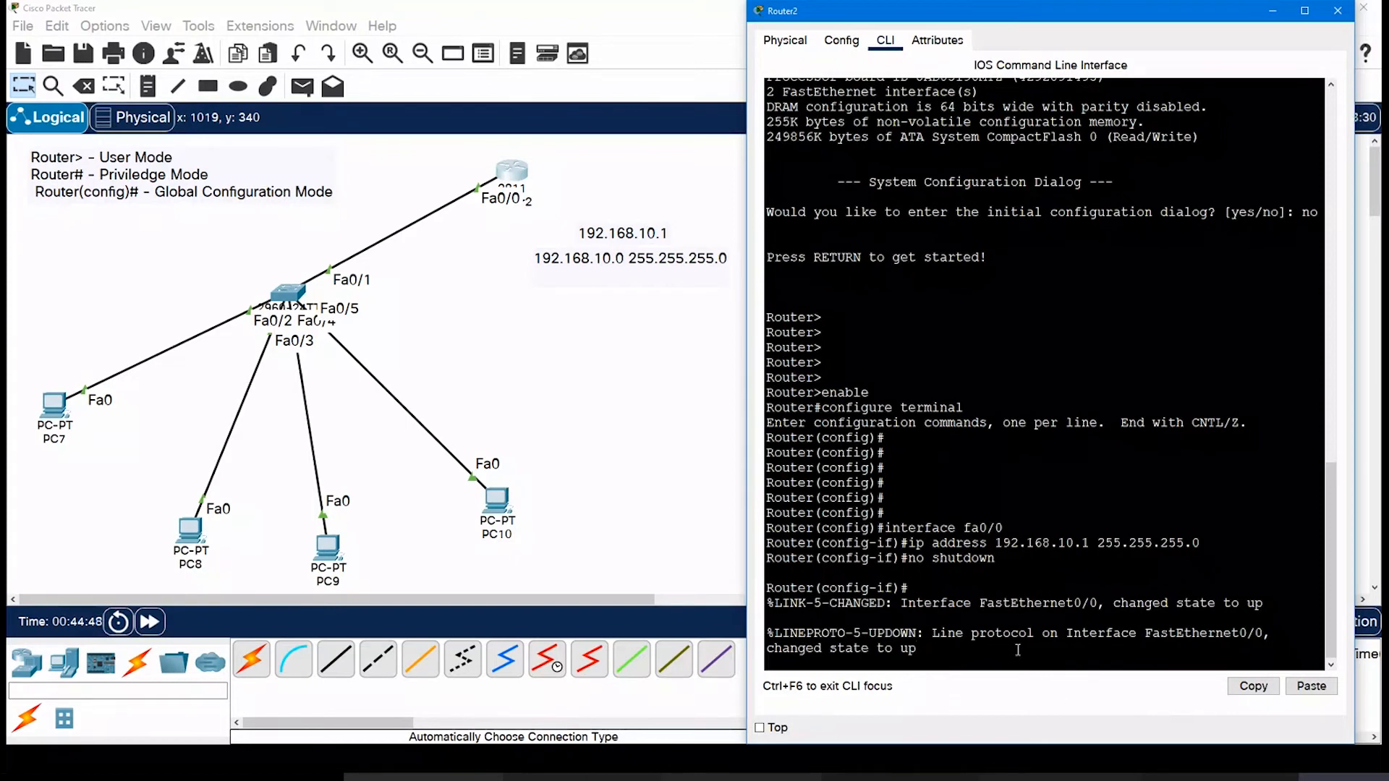
key("Return")
key("Return")
key("Return")
key("Return")
key("Return")
key("Return")
key("Return")
key("Return")
key("Return")
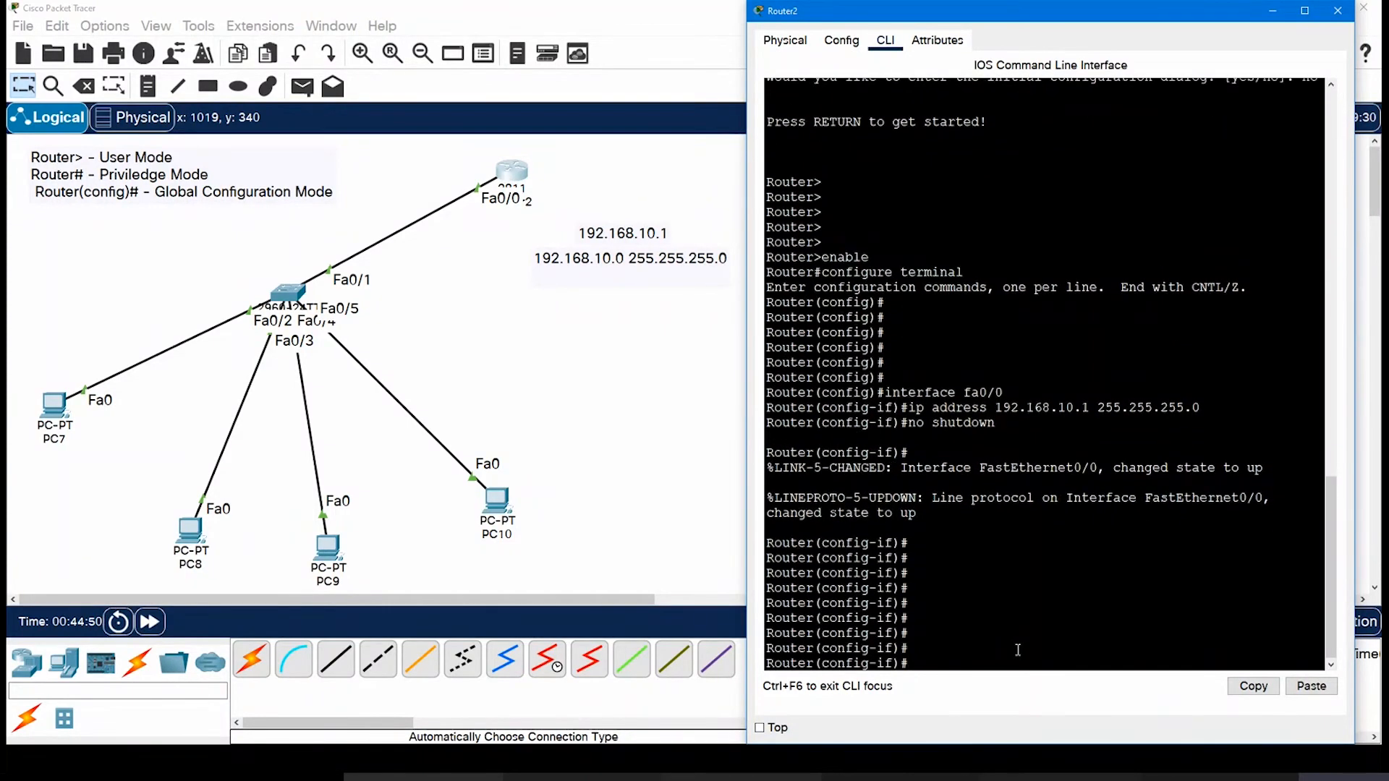
key("Return")
key("Return")
key("Return")
key("Return")
key("Return")
key("Return")
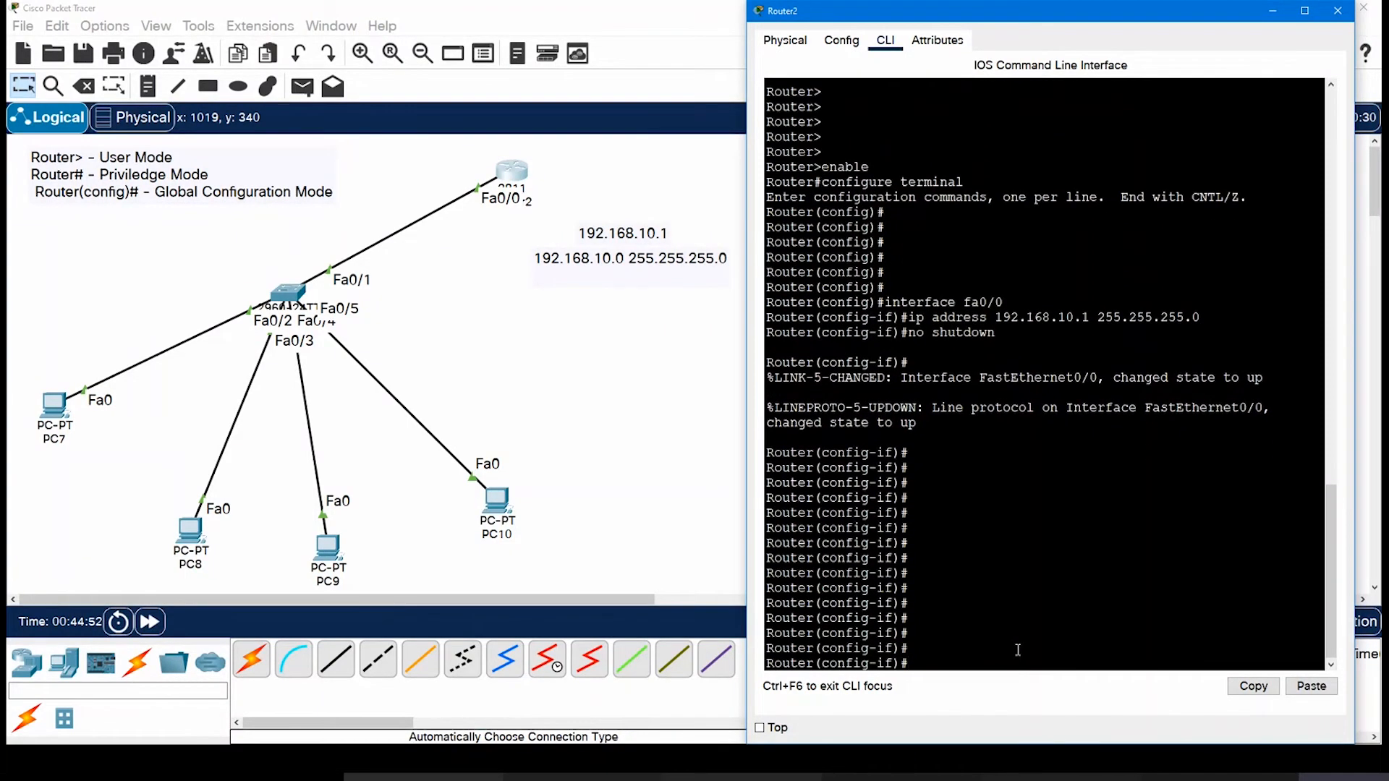
key("Return")
key("Return")
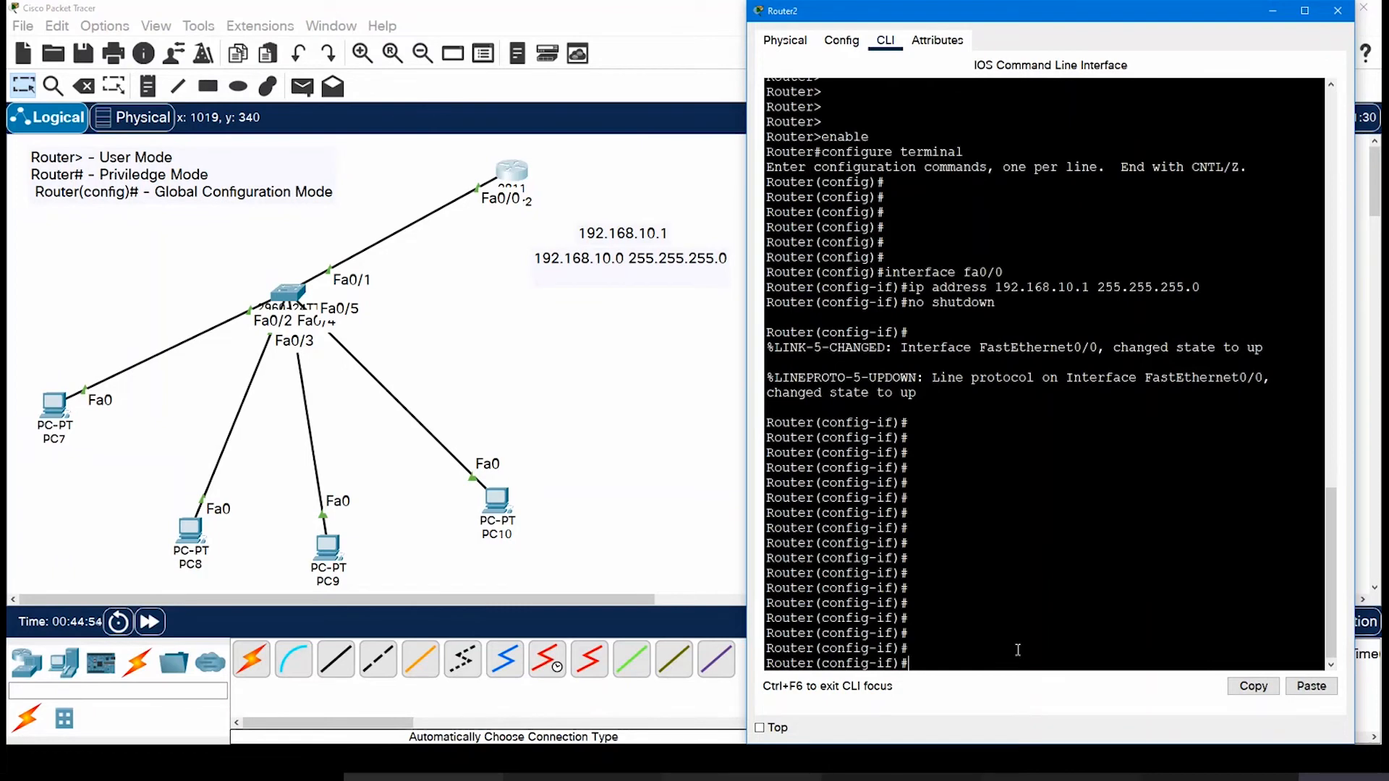
key("Return")
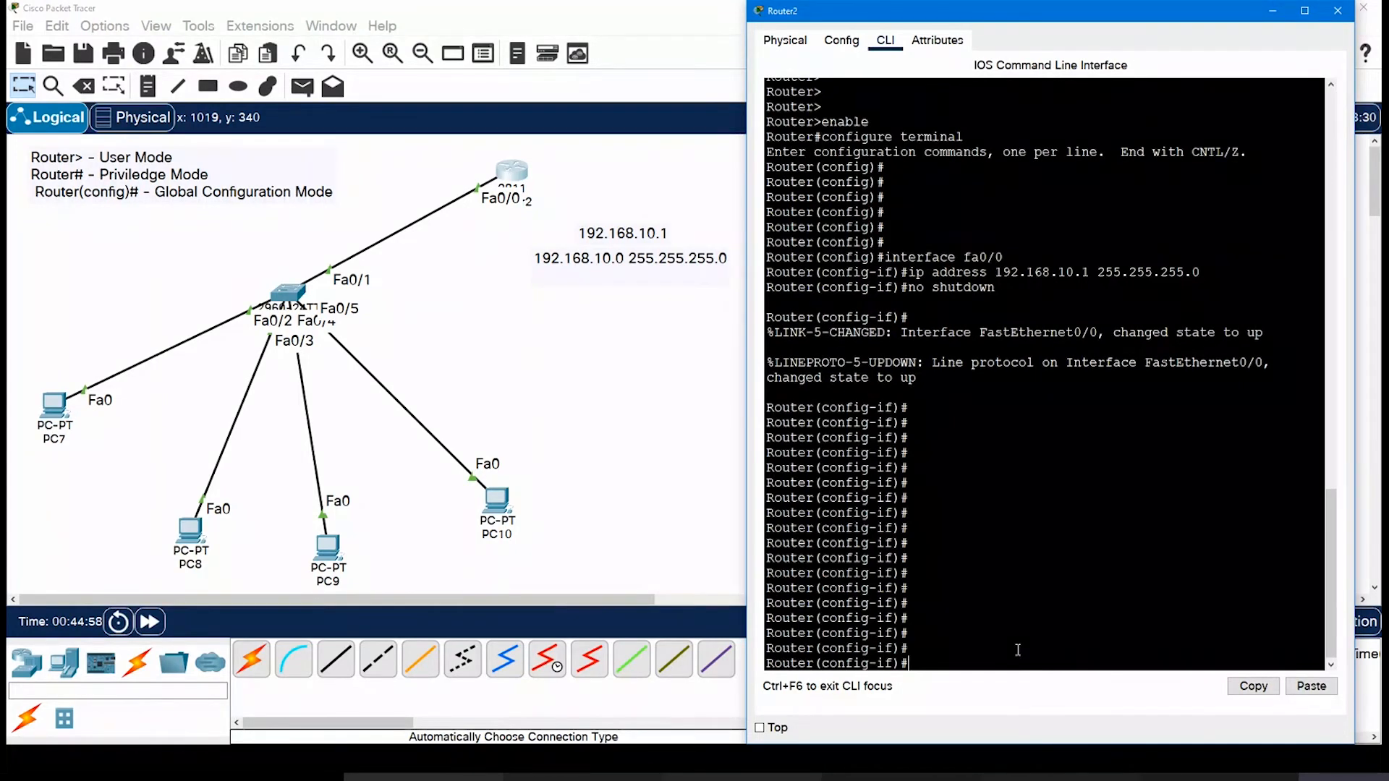
Step: Exit interface configuration mode to global configuration mode and advance through a series of empty prompt lines
type("exit")
key("Return")
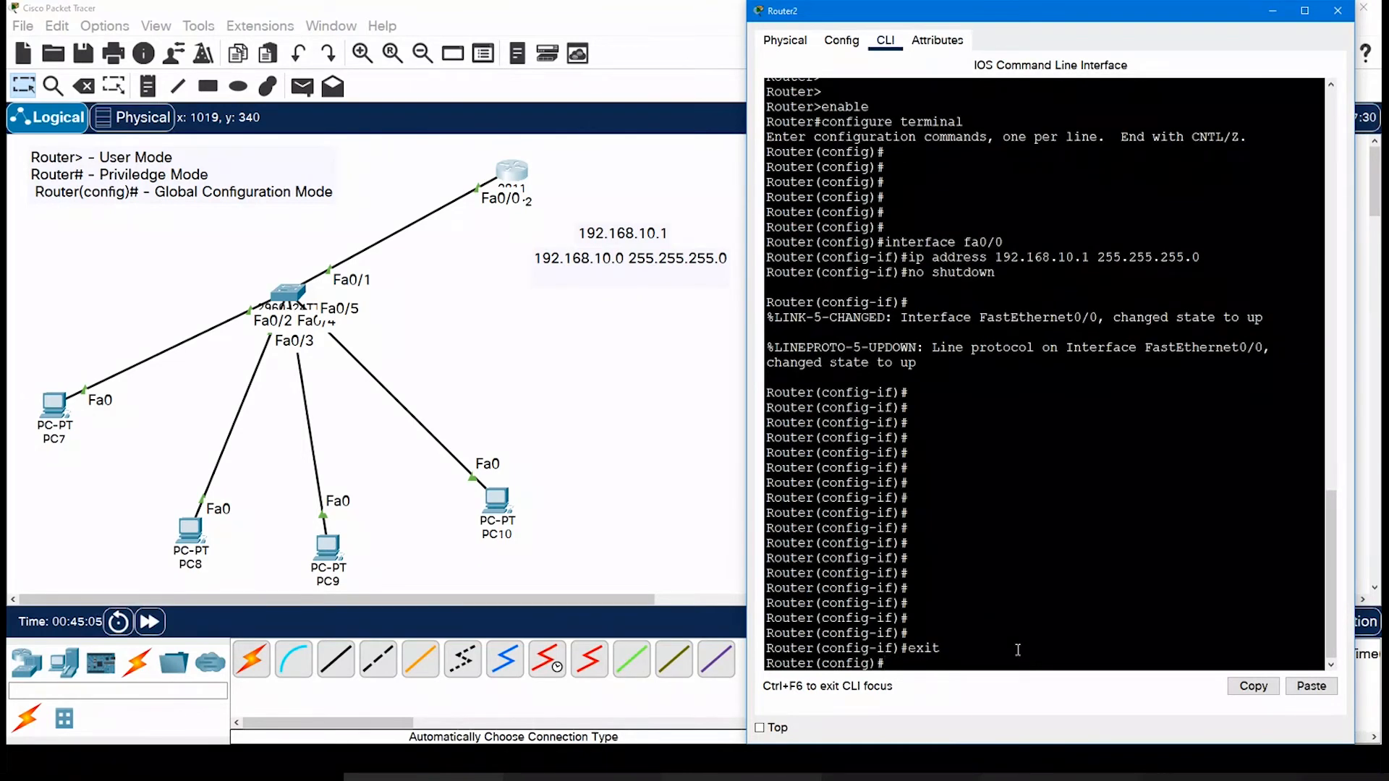
key("Return")
key("Return")
key("Return")
key("Return")
key("Return")
key("Return")
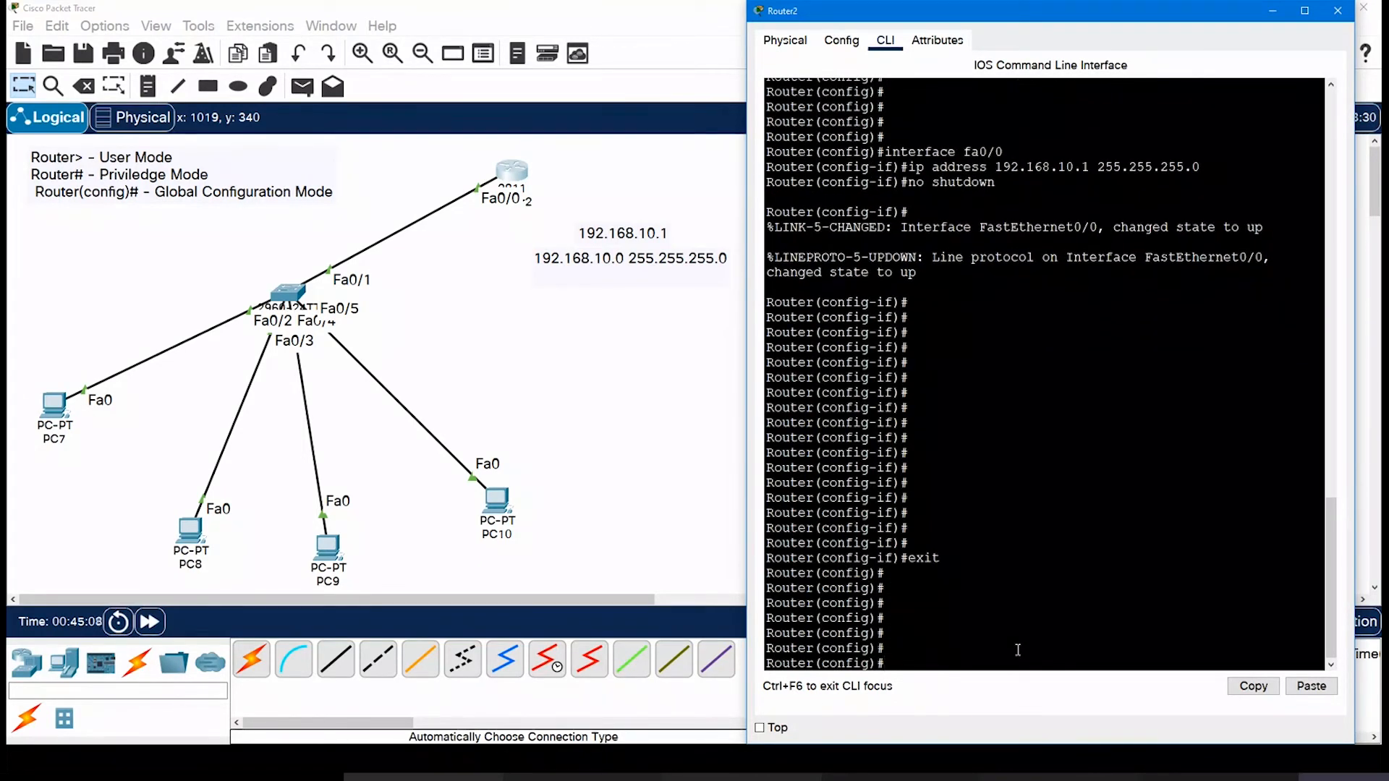
key("Return")
key("Return")
key("Return")
key("Return")
key("Return")
key("Return")
key("Return")
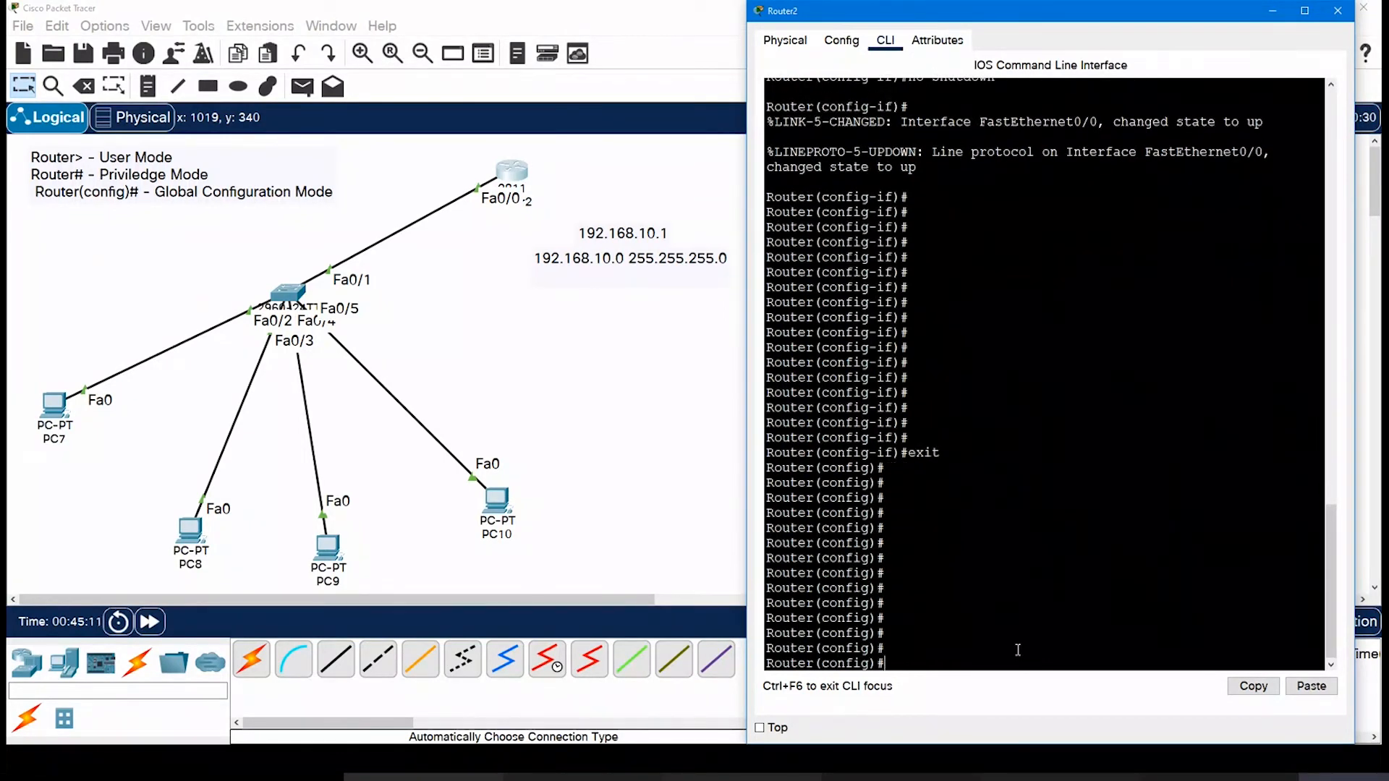
key("Return")
key("Return")
key("Return")
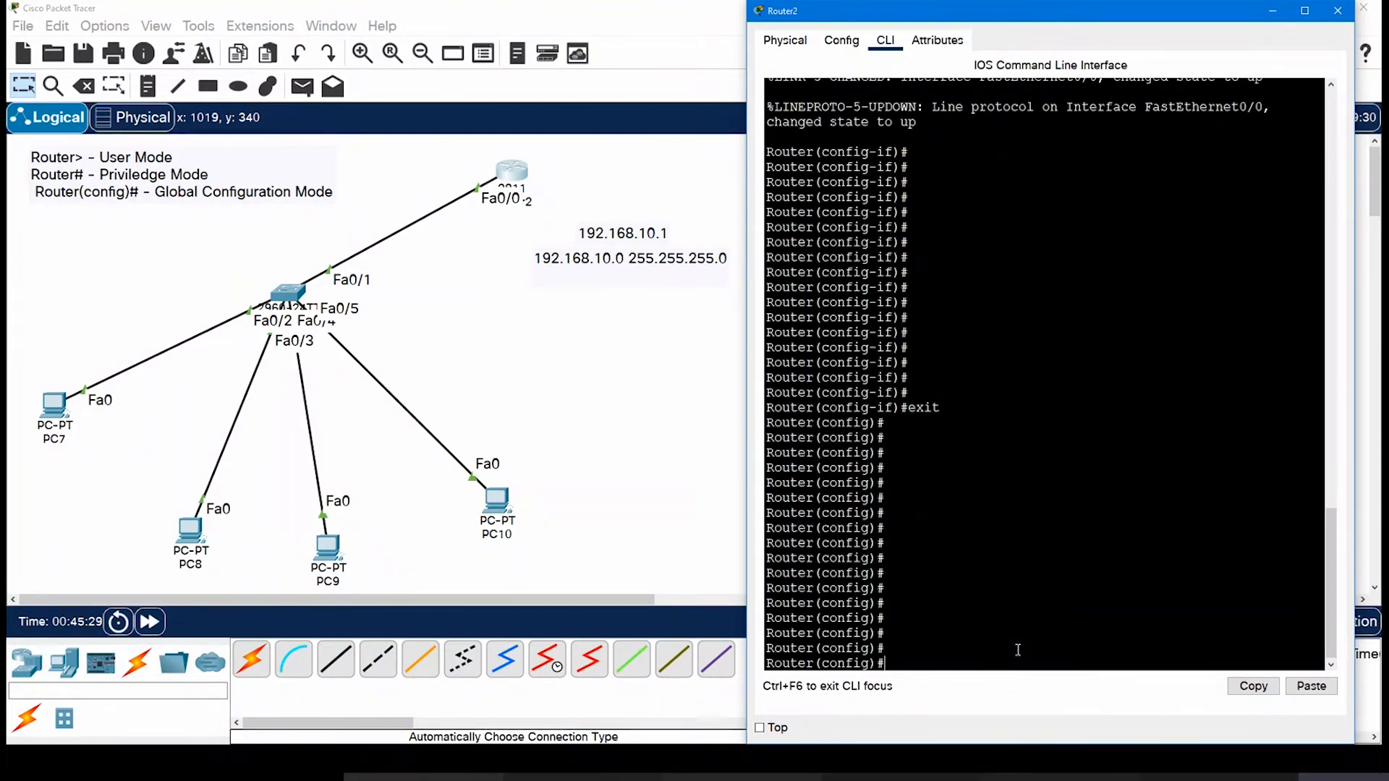
Step: Create a DHCP pool named A on Router2 and advance through two empty prompt lines in its configuration mode
type("ip dchp")
key("BackSpace")
key("BackSpace")
key("BackSpace")
key("BackSpace")
type("hcp ")
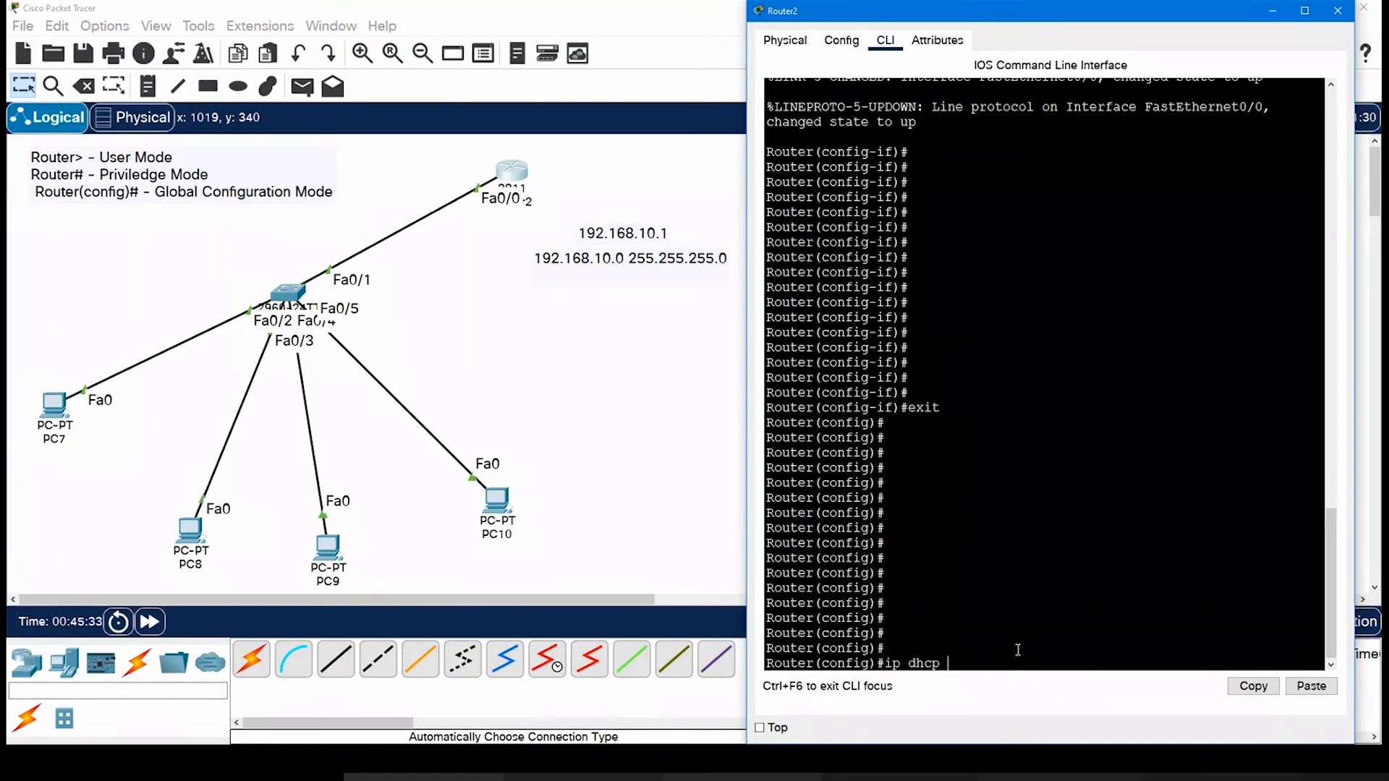
type("pool")
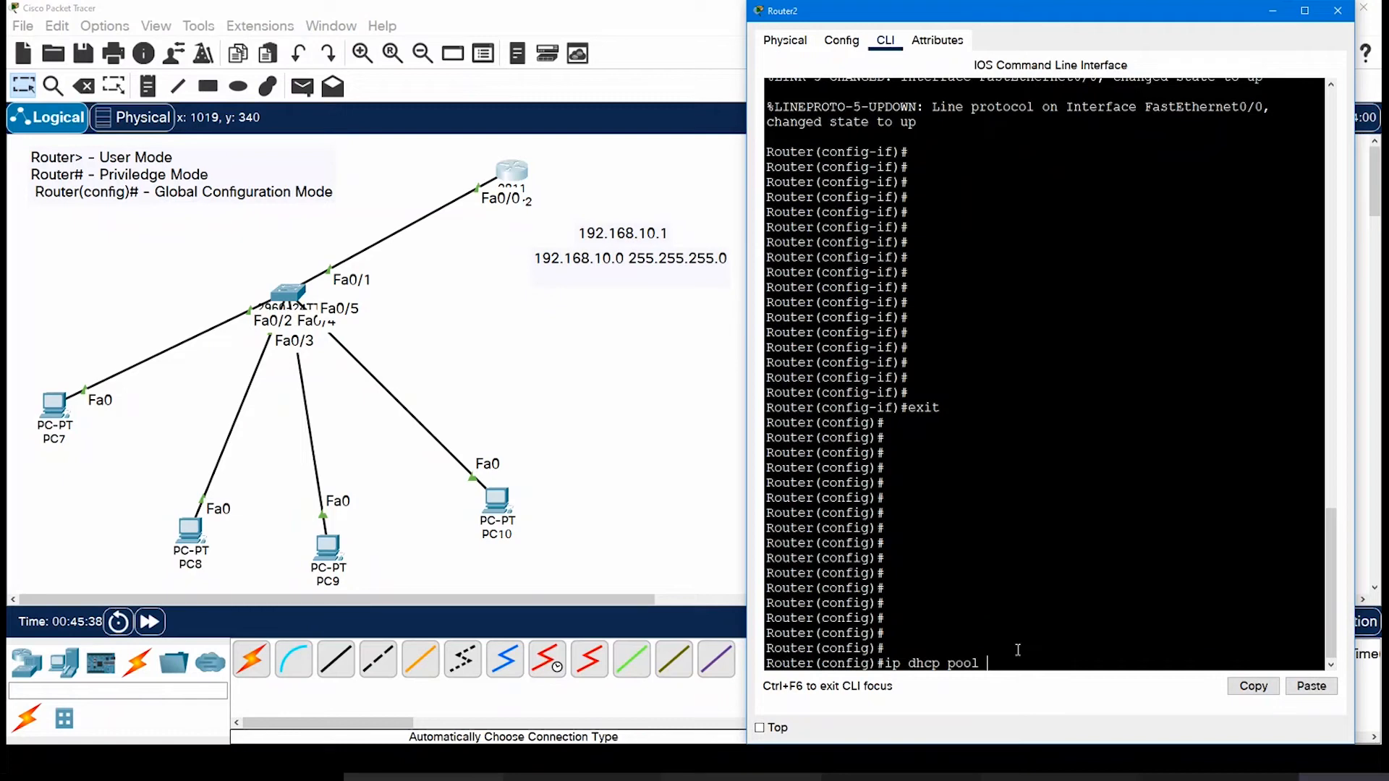
type("A")
key("Return")
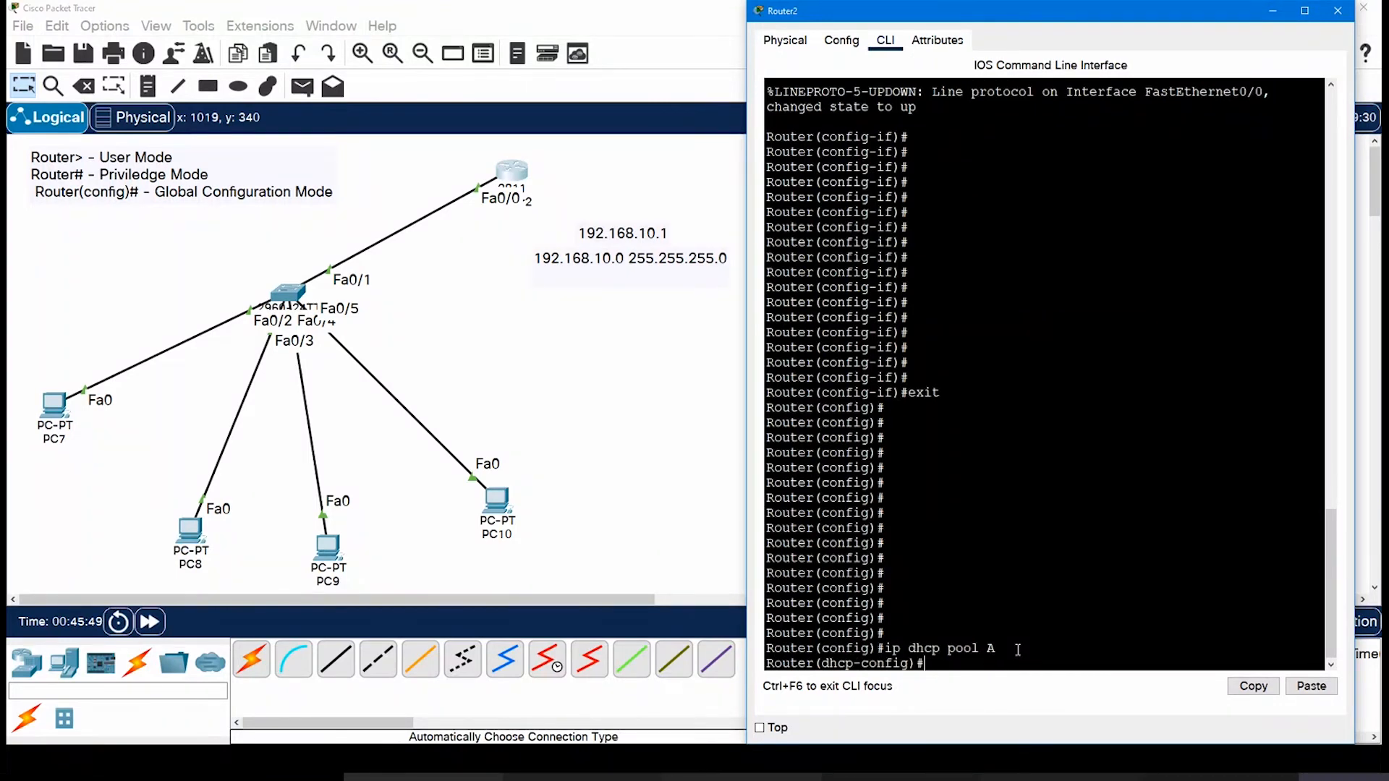
key("Return")
key("Return")
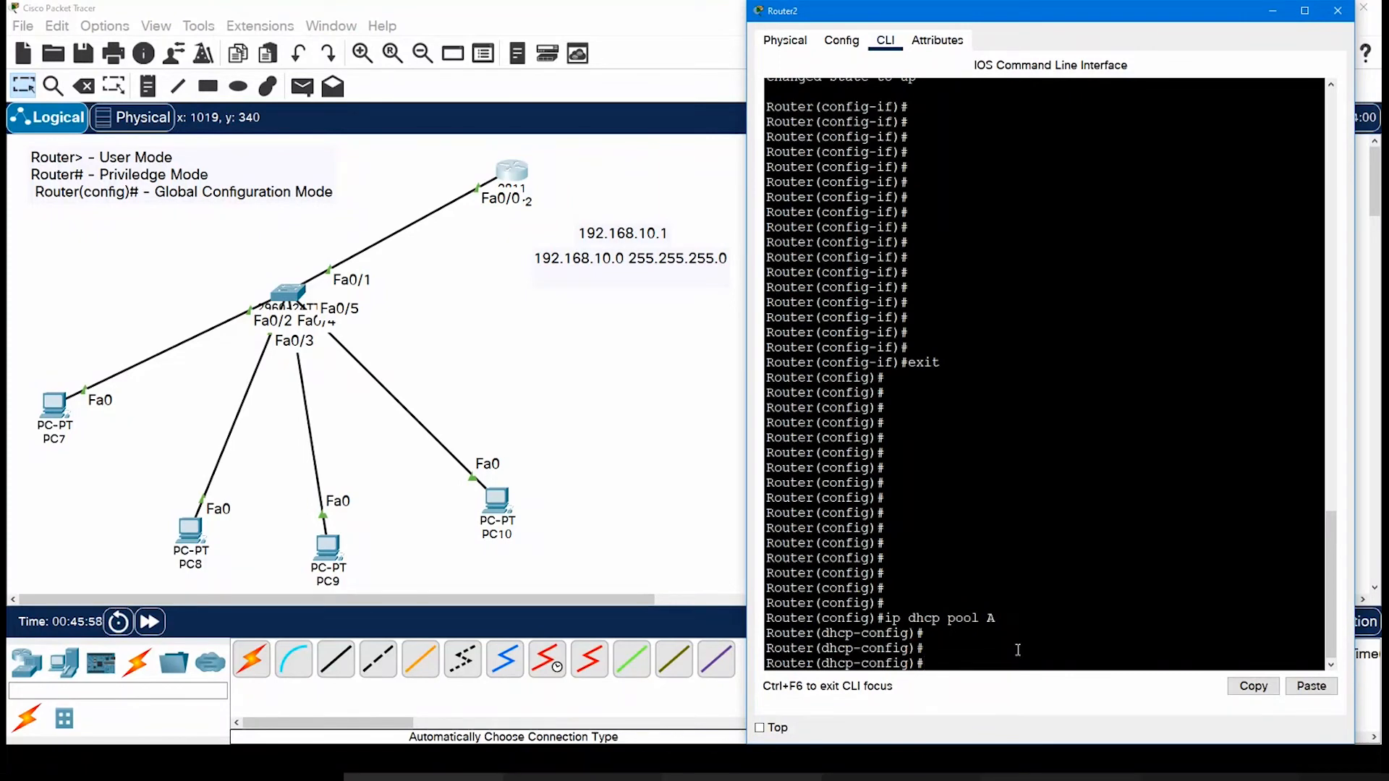
Step: Set the network of DHCP pool A to 192.168.10.0 with subnet mask 255.255.255.0
type("network")
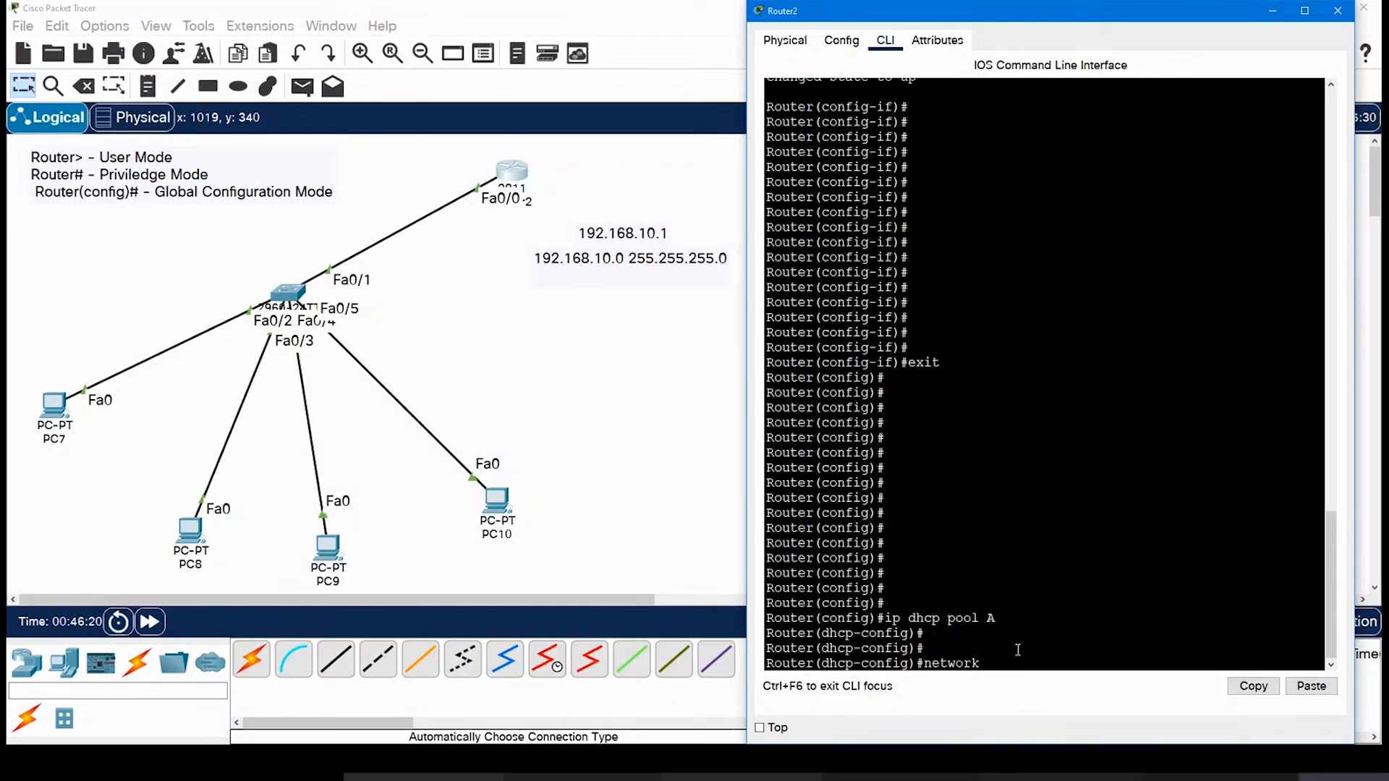
type("192.168.10.0")
type("255.255.255.0")
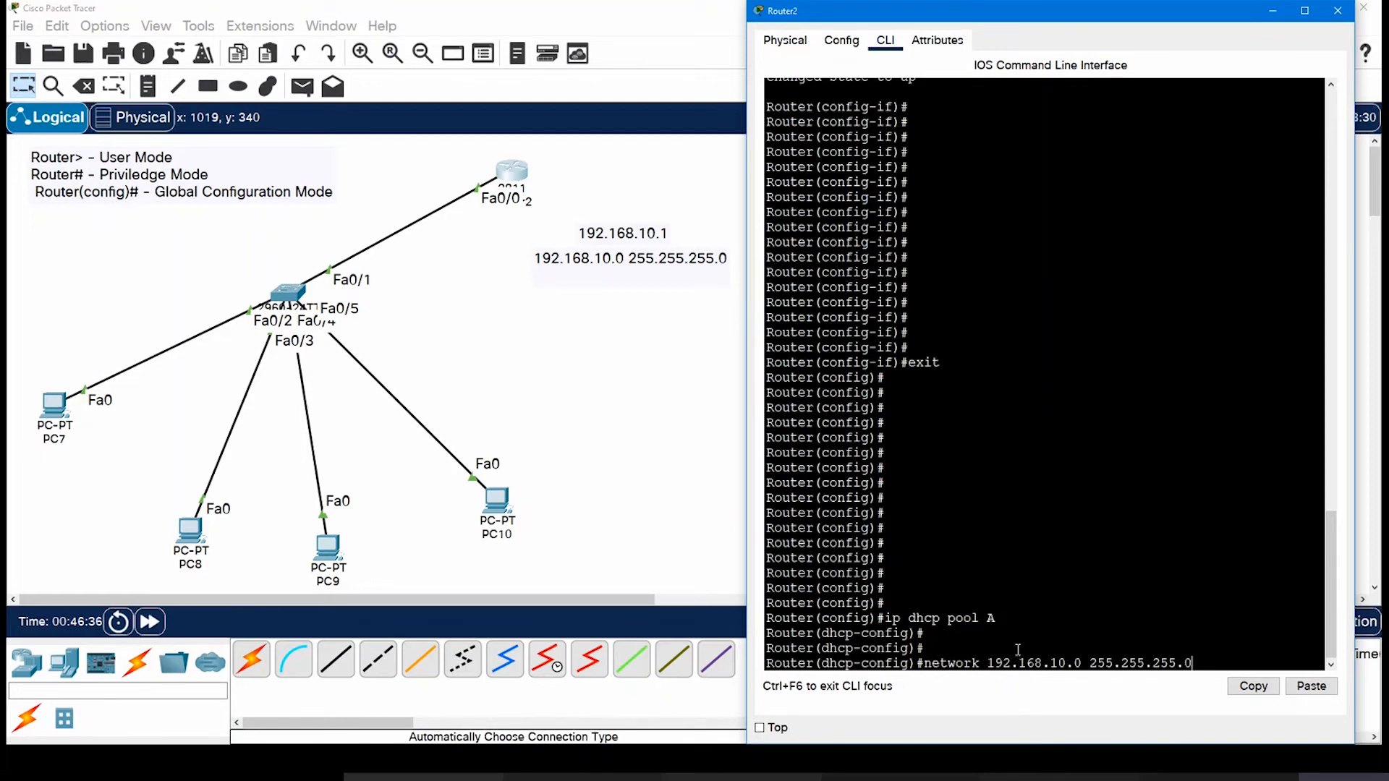
key("Return")
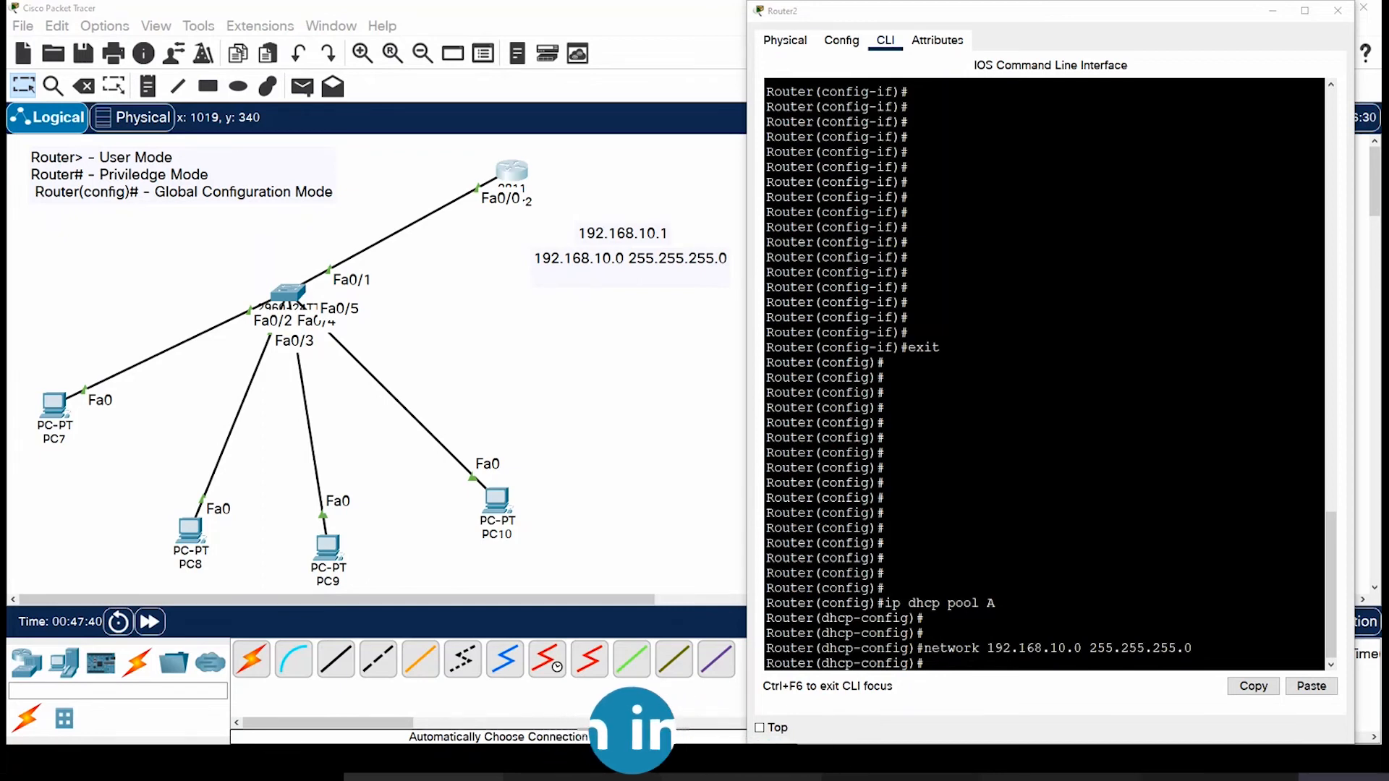
Step: Set the default router of DHCP pool A to 192.168.10.1 and close Router2's window
left_click(1039, 663)
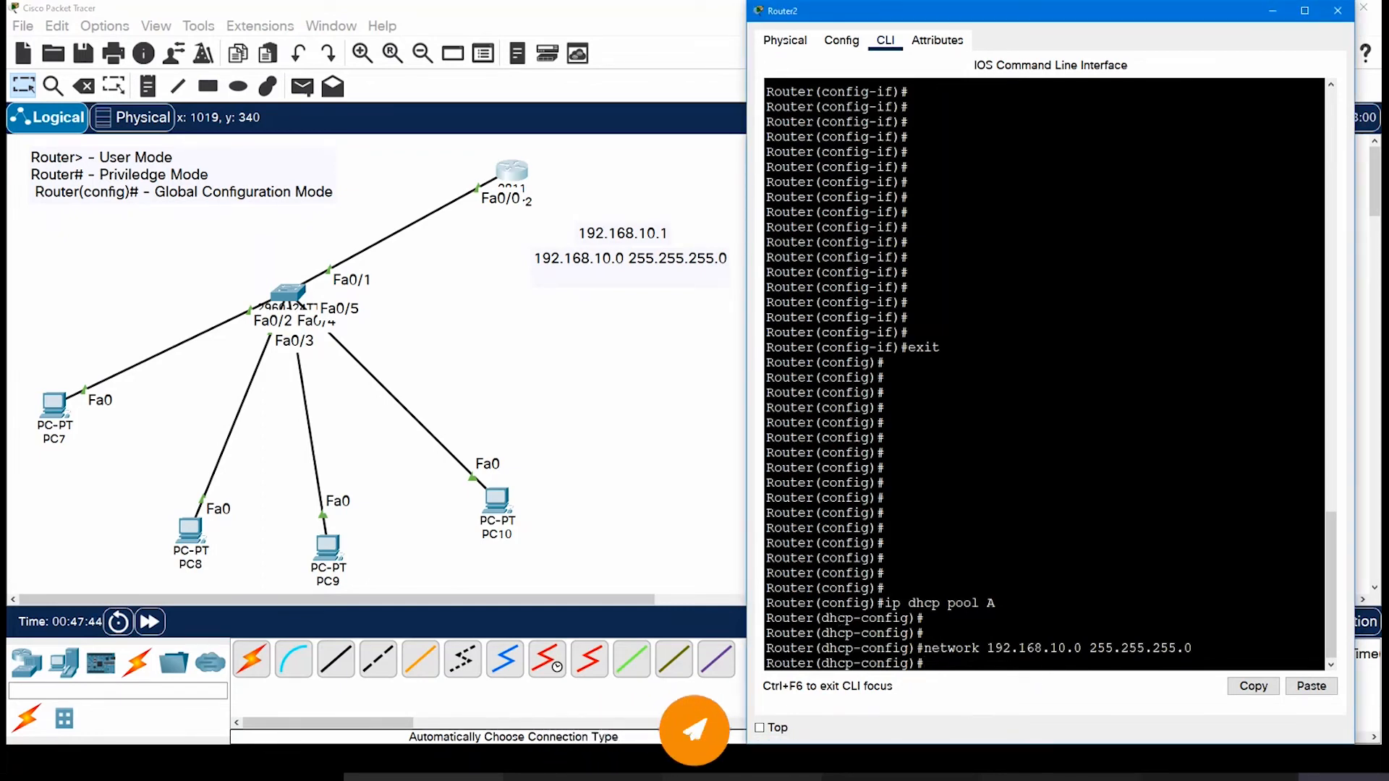
left_click(1364, 759)
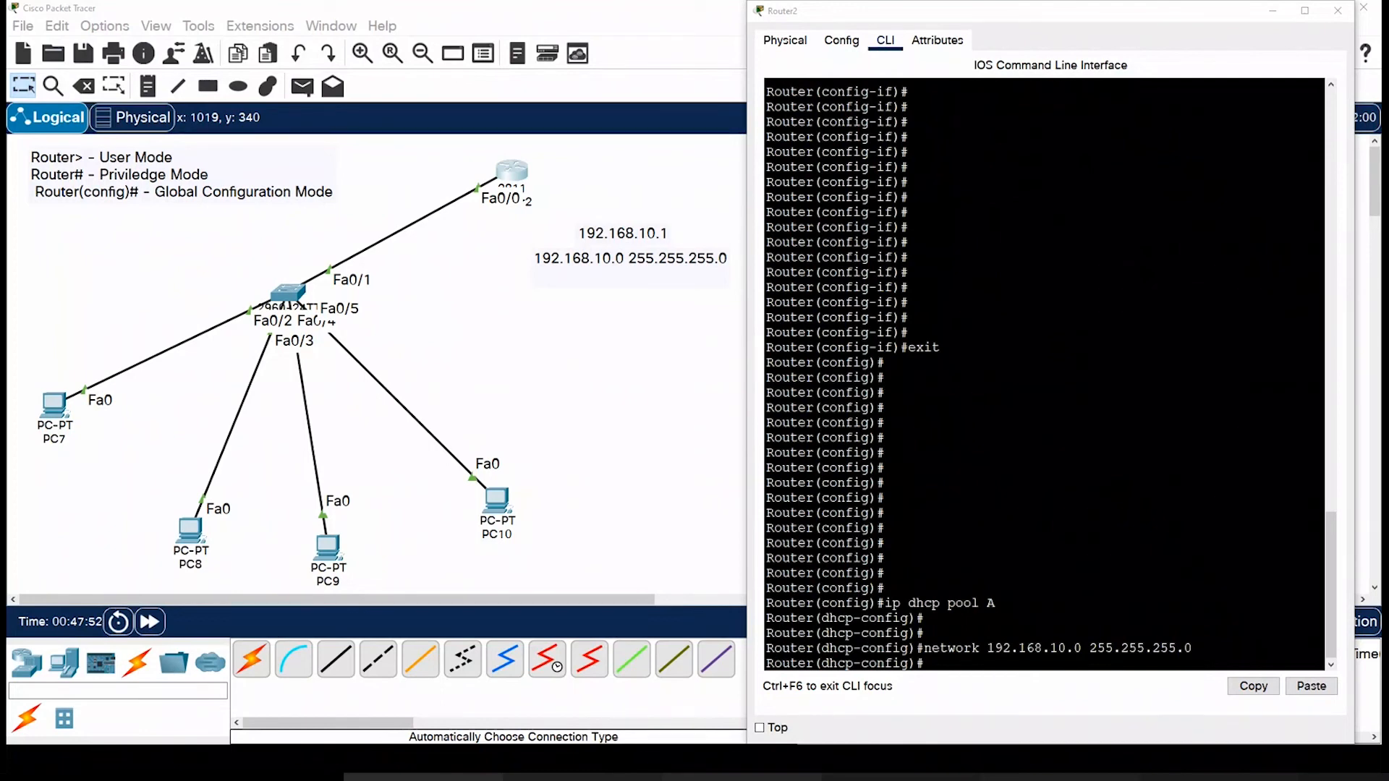
left_click(989, 667)
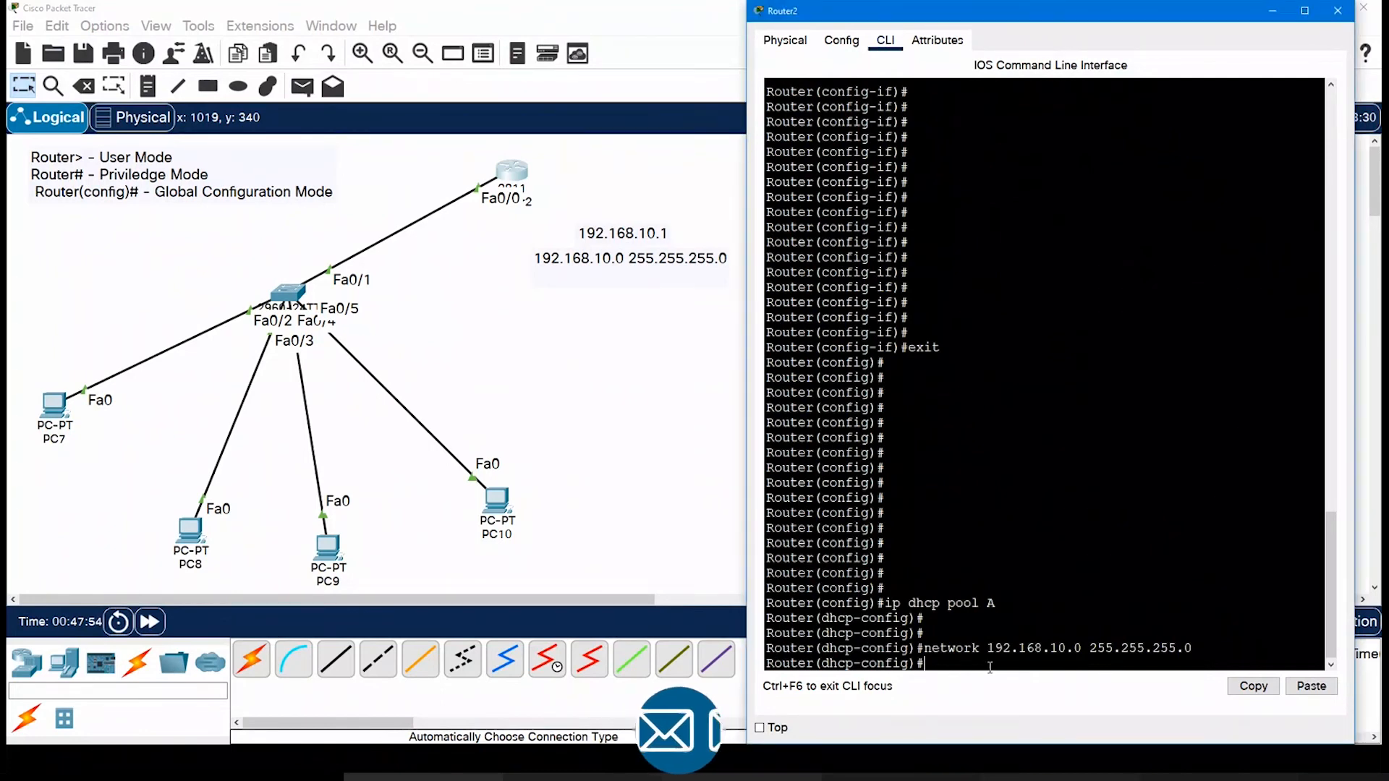
type("de")
key("Tab")
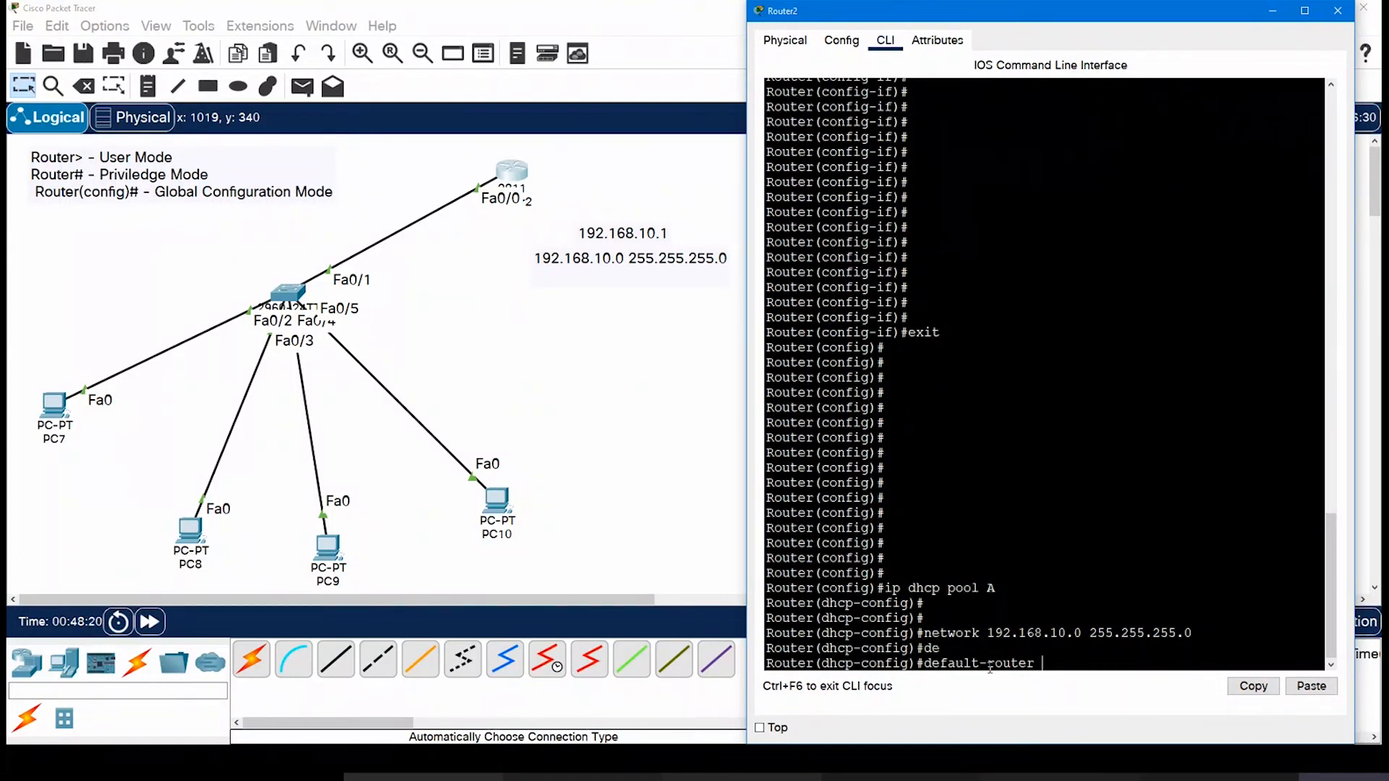
type("92.168.10.1")
key("Return")
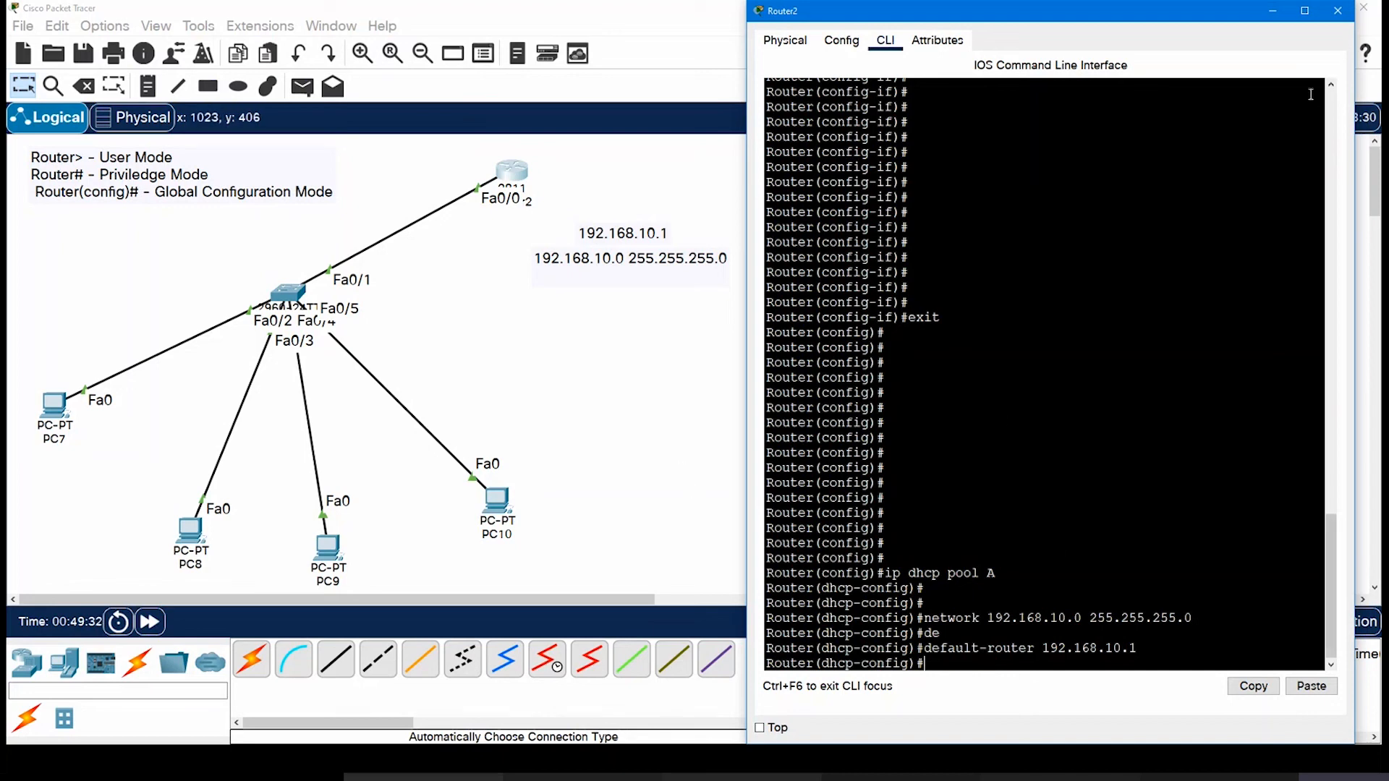
left_click(1338, 11)
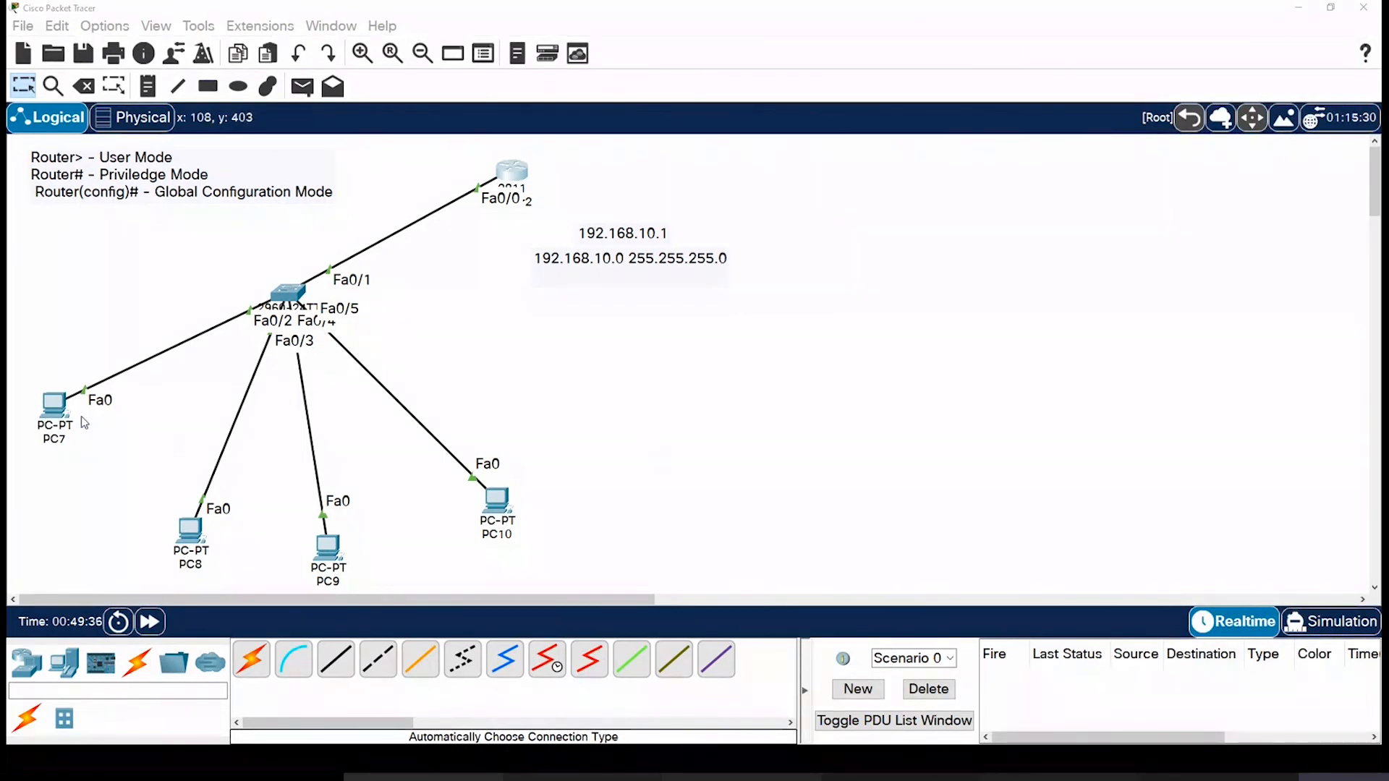
Step: Switch PC7's IPv4 configuration from static to DHCP and close its window
left_click(56, 407)
left_click(594, 158)
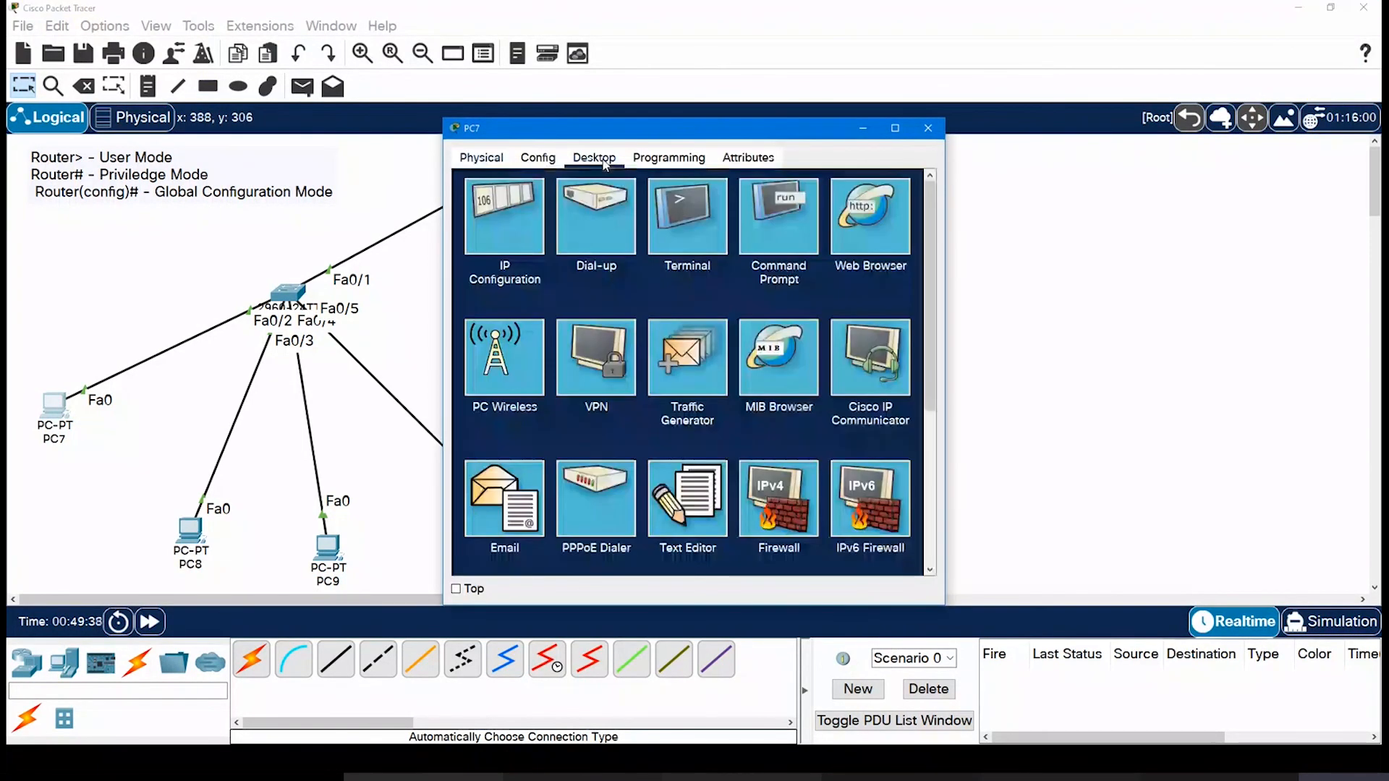
left_click(520, 215)
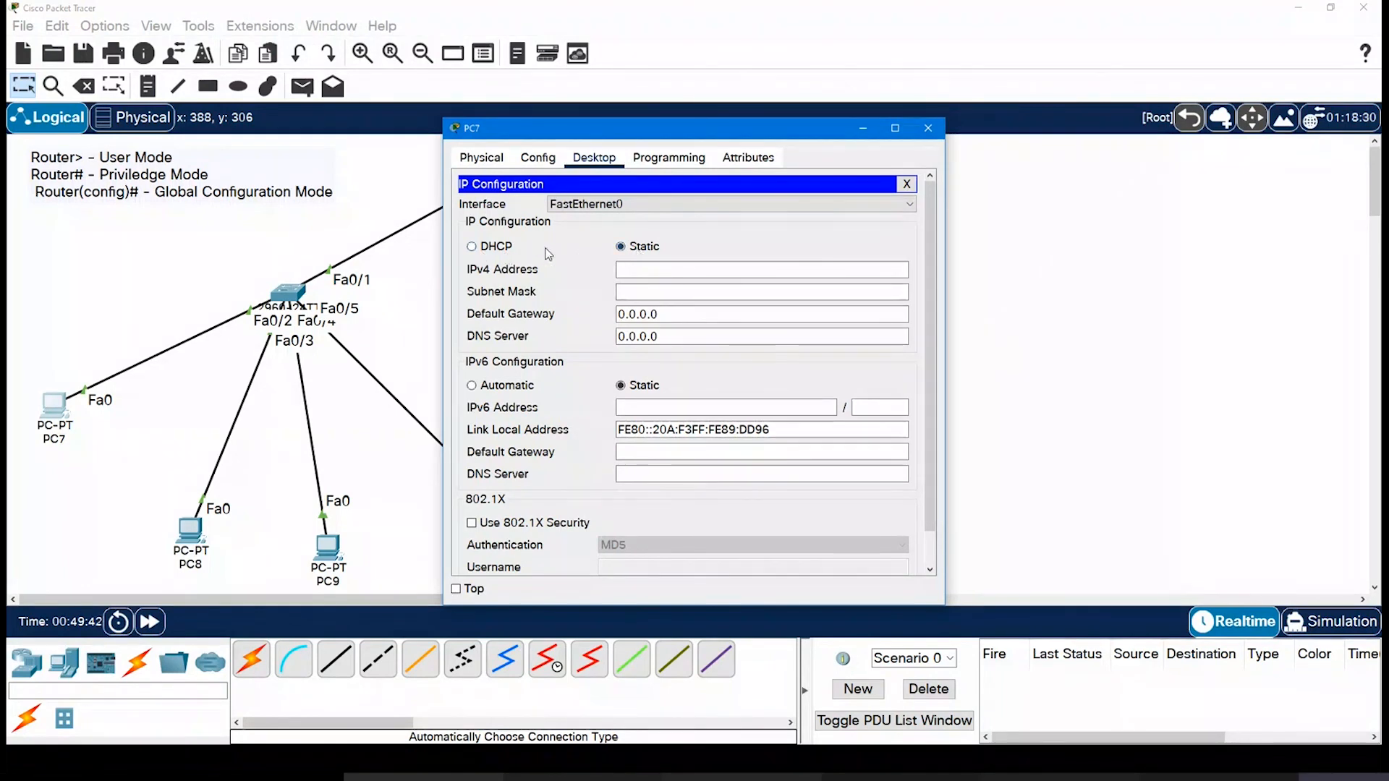
left_click(471, 248)
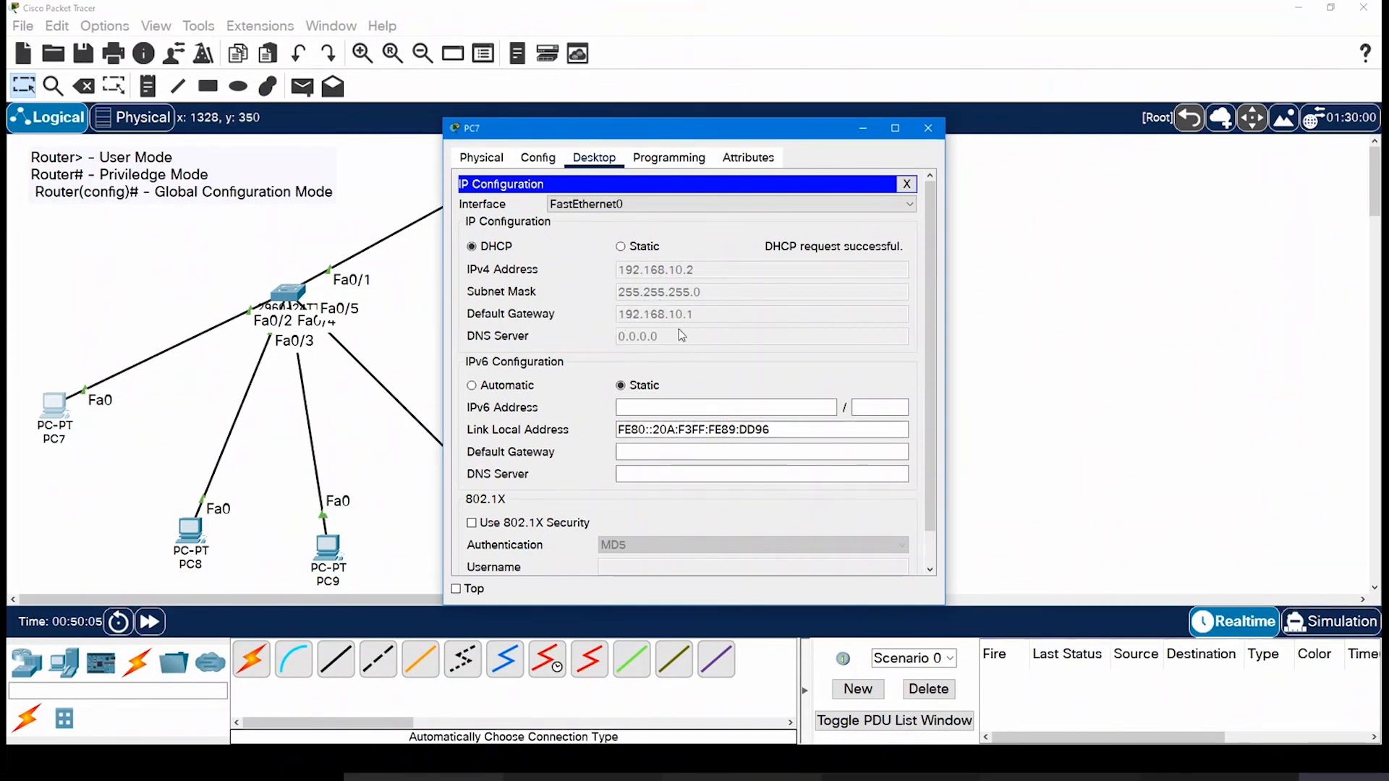
left_click(928, 128)
Step: Switch PC8's IPv4 configuration from static to DHCP and close its window
left_click(191, 532)
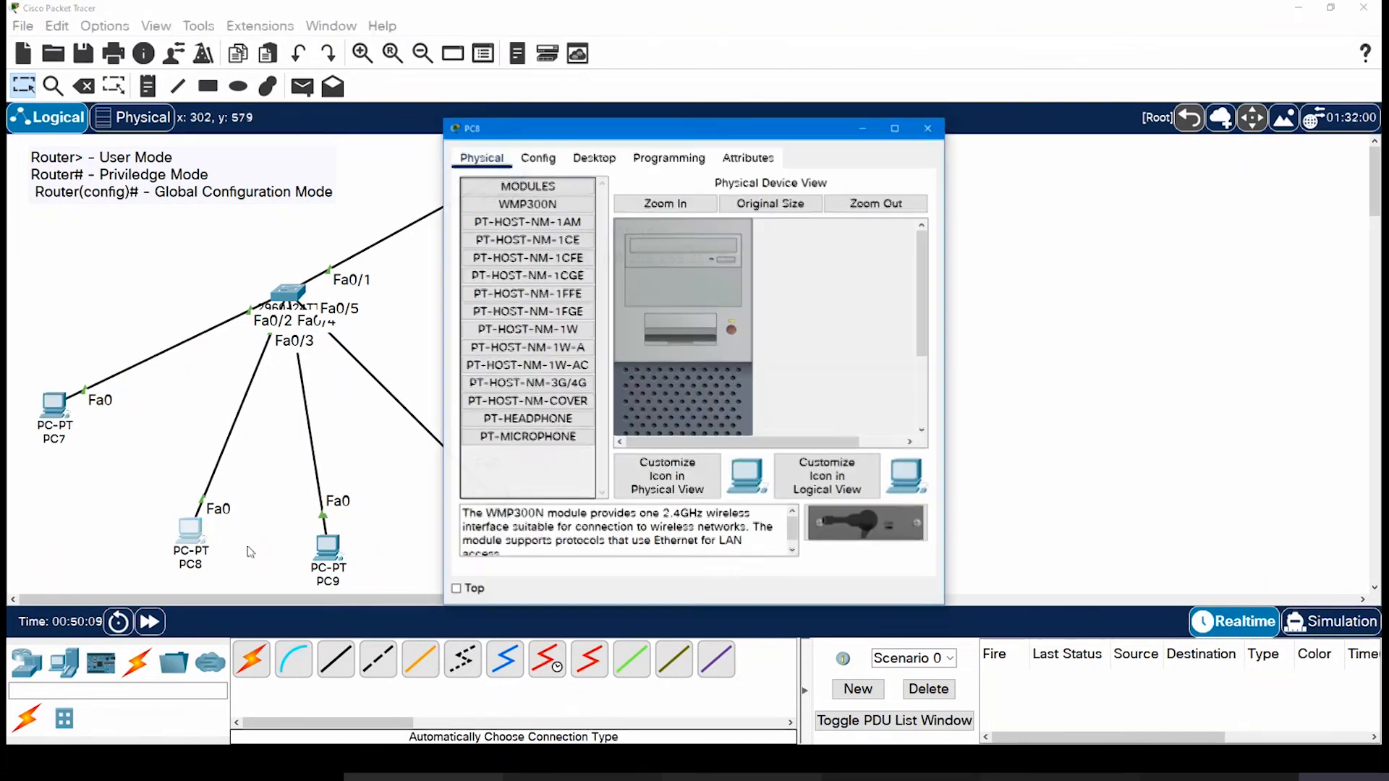
left_click(594, 157)
left_click(516, 222)
left_click(500, 250)
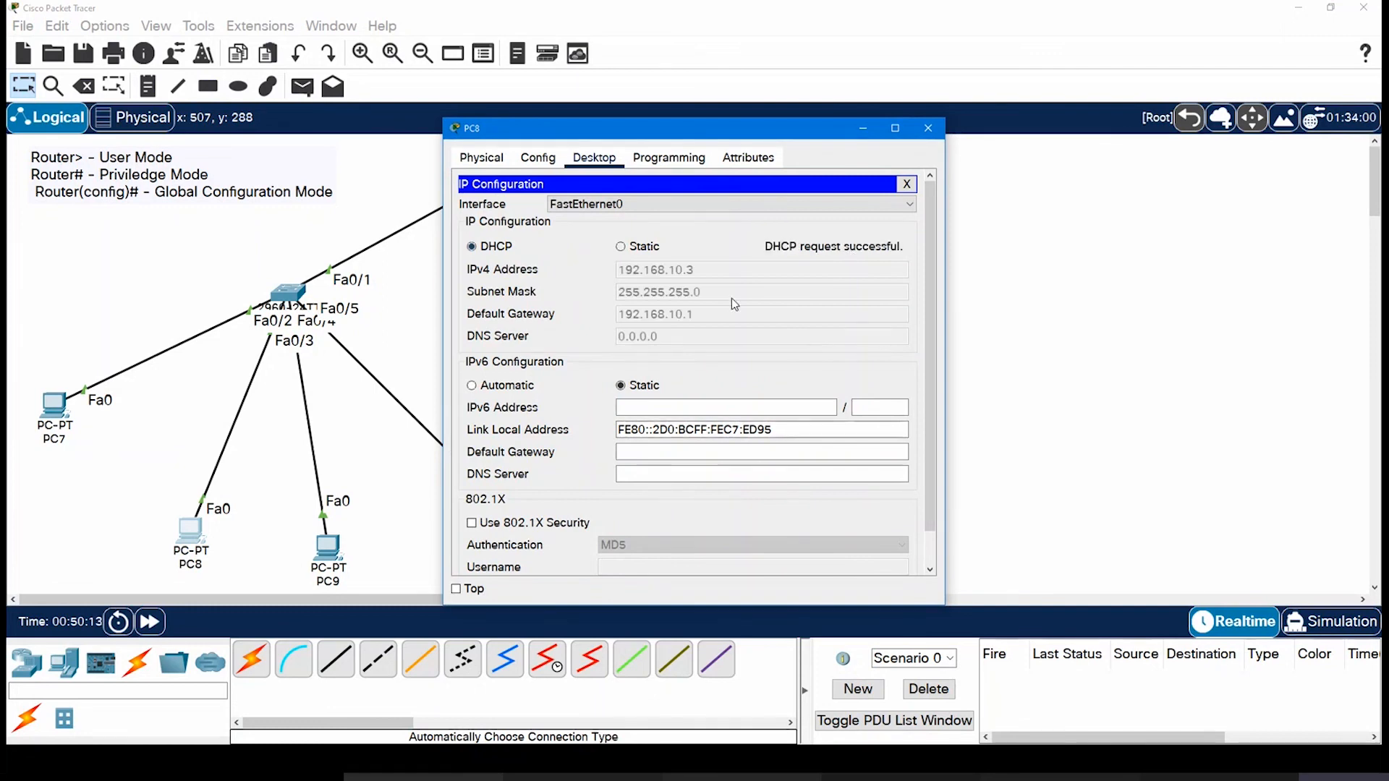
left_click(928, 128)
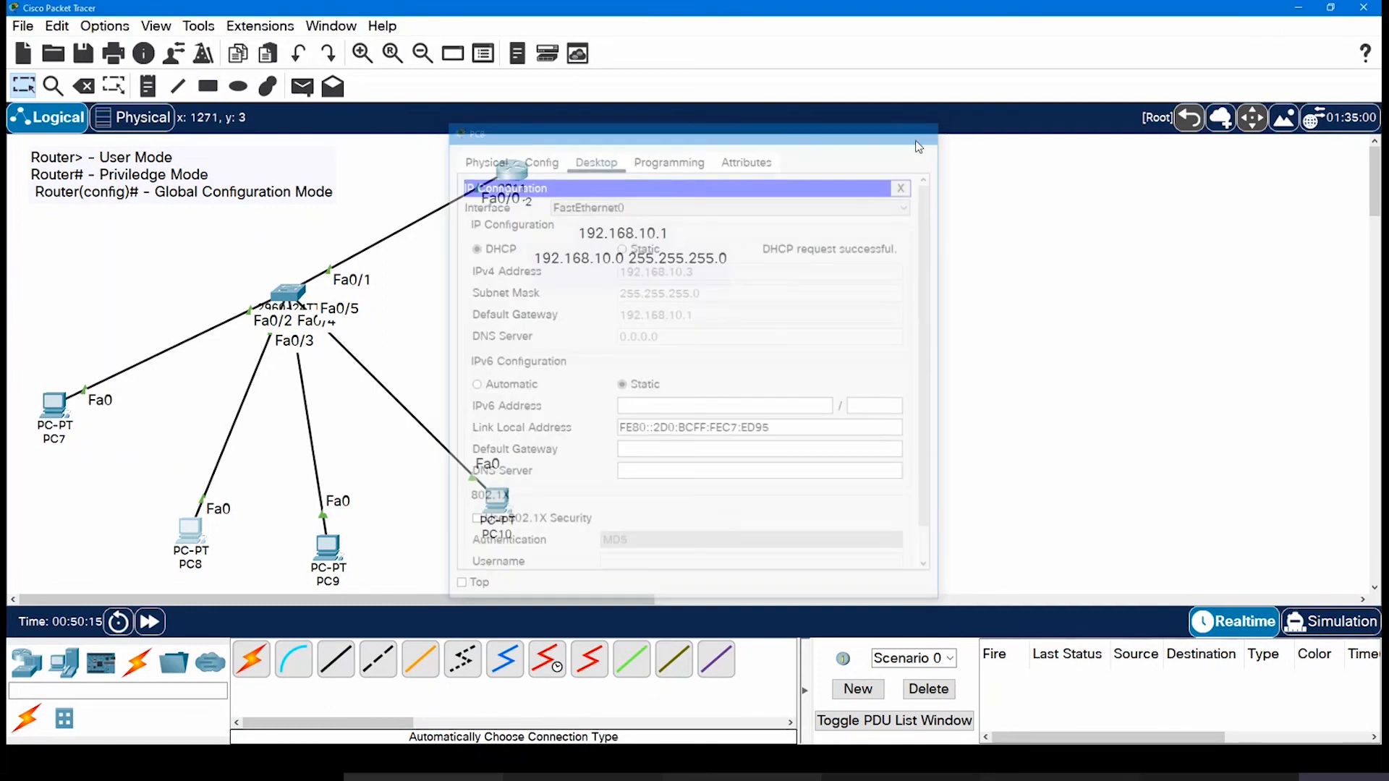